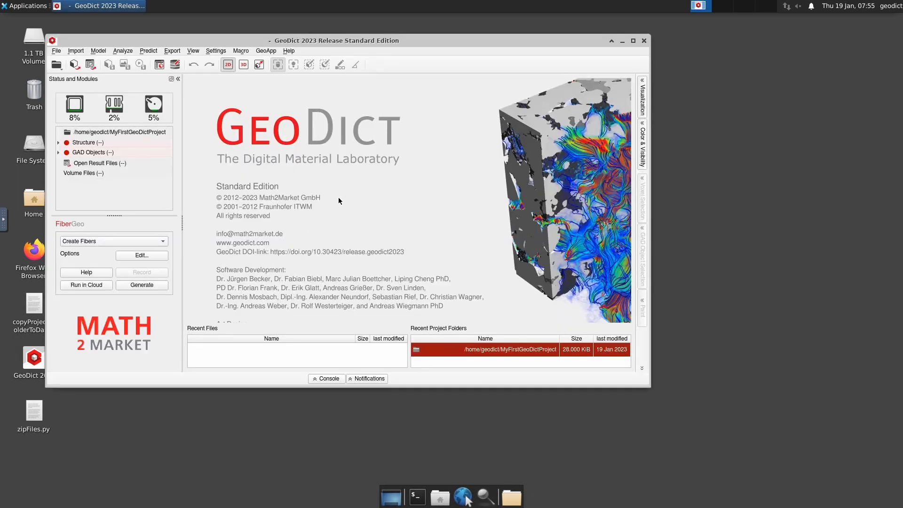
Maximize the GeoDict 2023 main window to full screen.
click(633, 41)
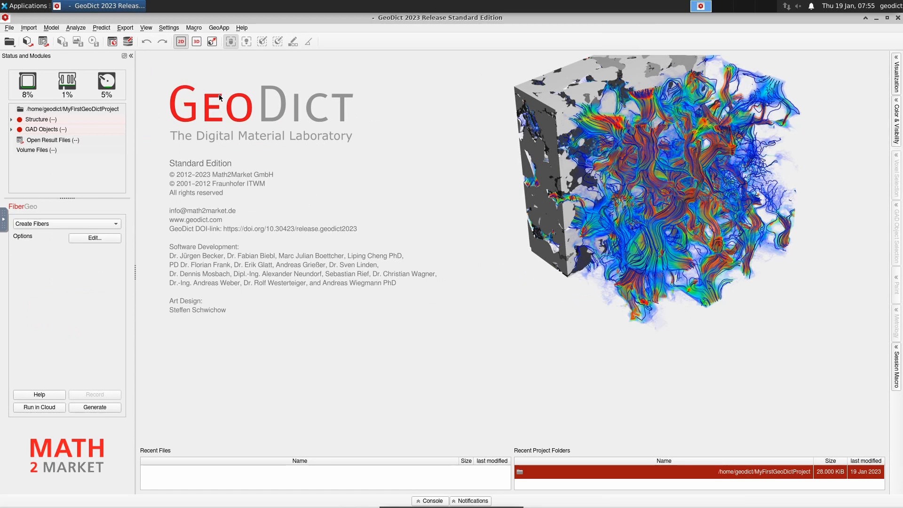
Choose Workshop Materials 2023 > WS Image Processing and Analysis > ProjectFolder as the project folder.
right_click(98, 112)
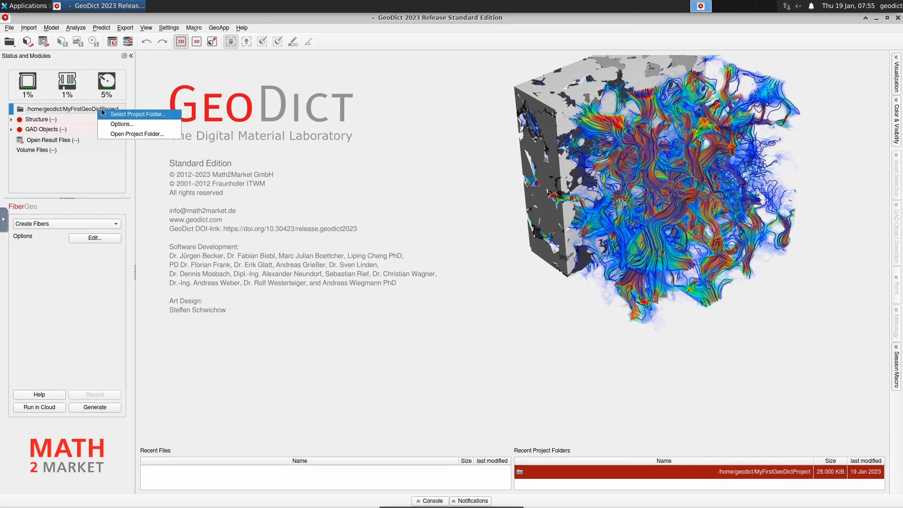
click(112, 115)
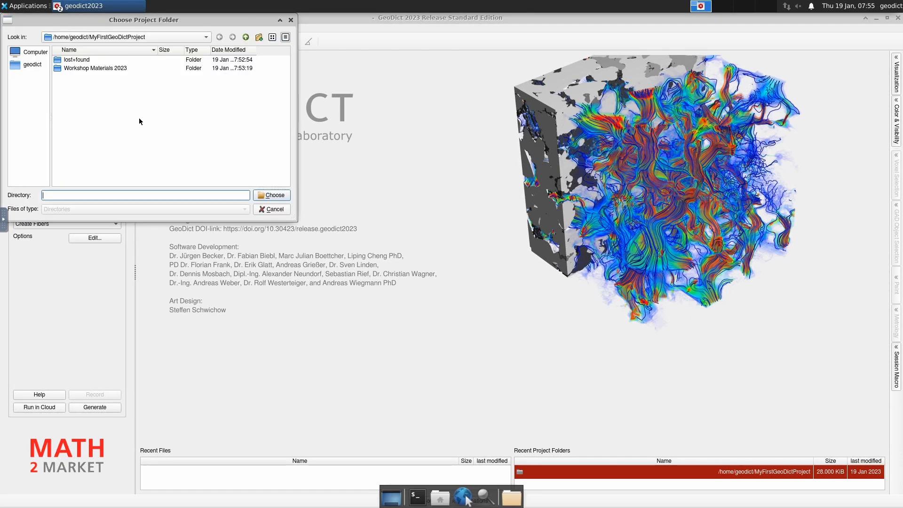
double_click(94, 70)
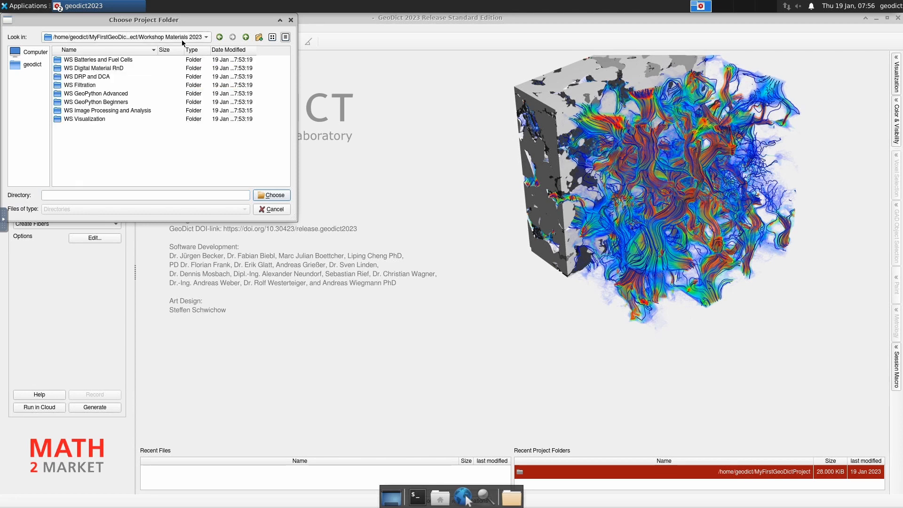
double_click(106, 111)
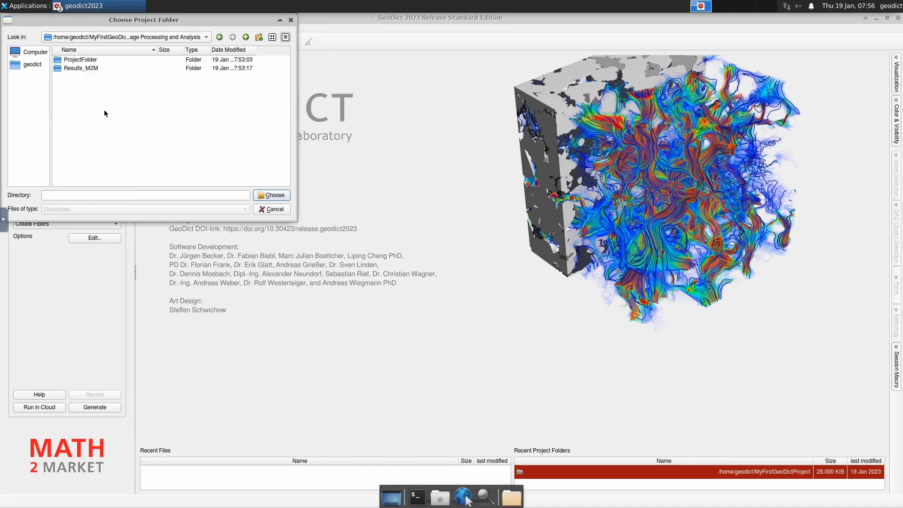
double_click(80, 60)
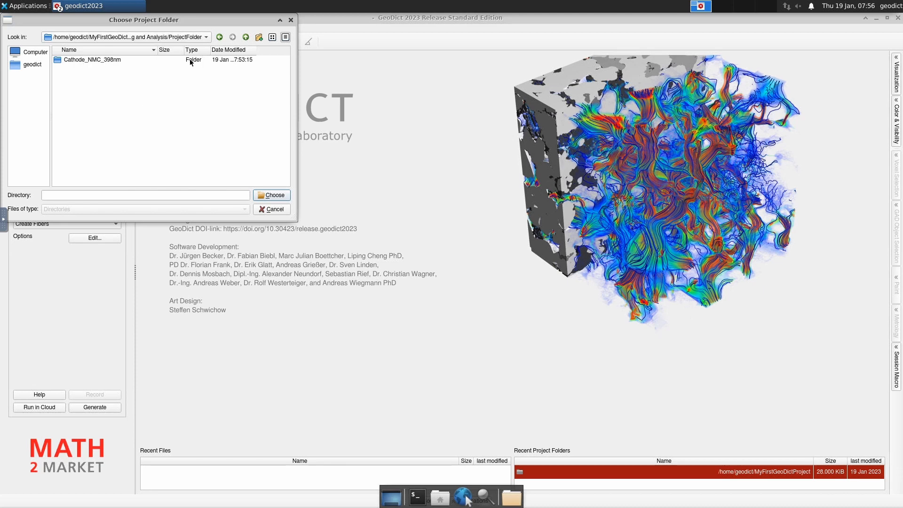
click(272, 195)
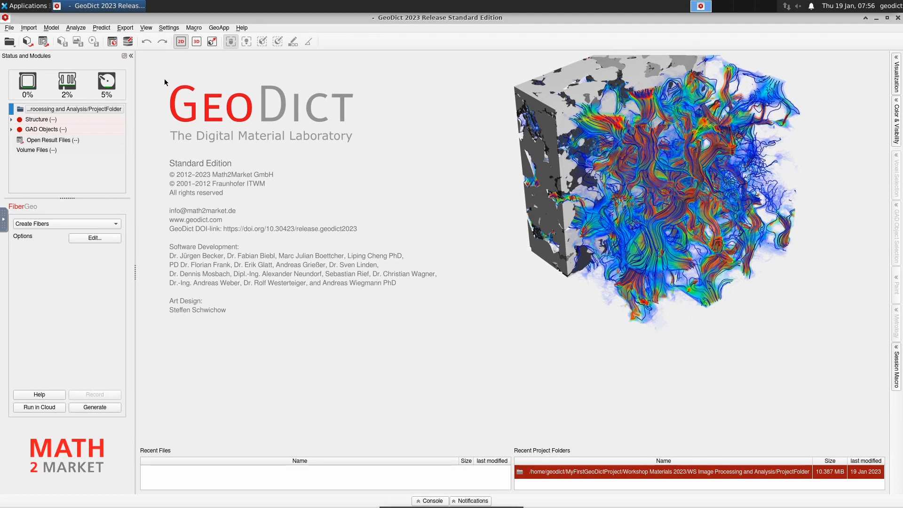
Switch to the ImportGeo-Vol module and select Airfilter_4um.grw as the import file.
click(27, 28)
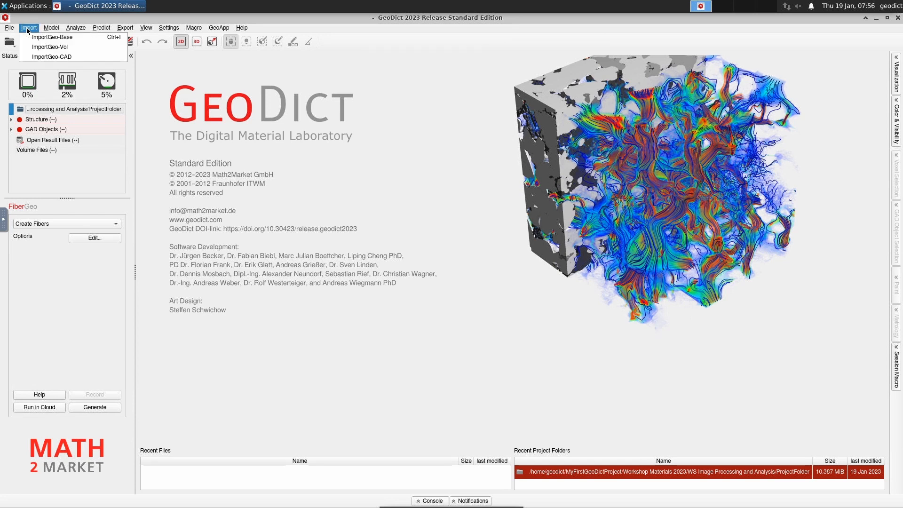
click(81, 49)
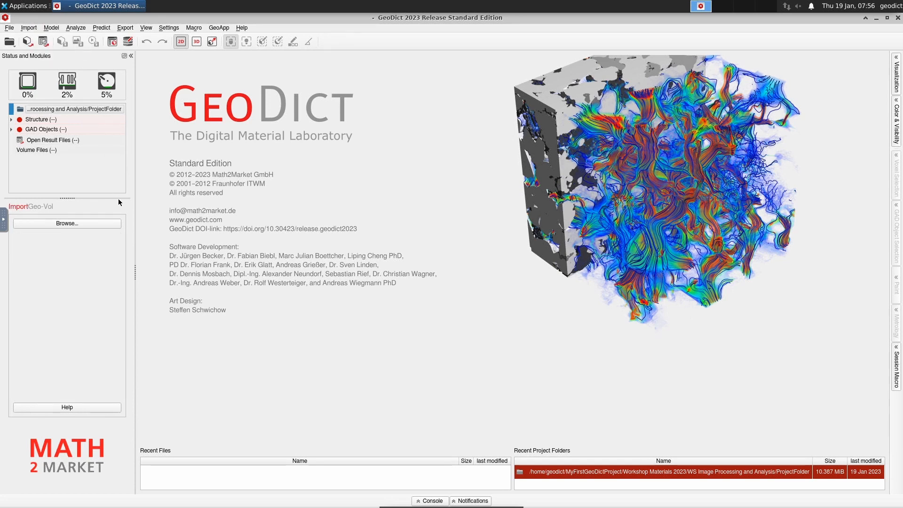
click(98, 224)
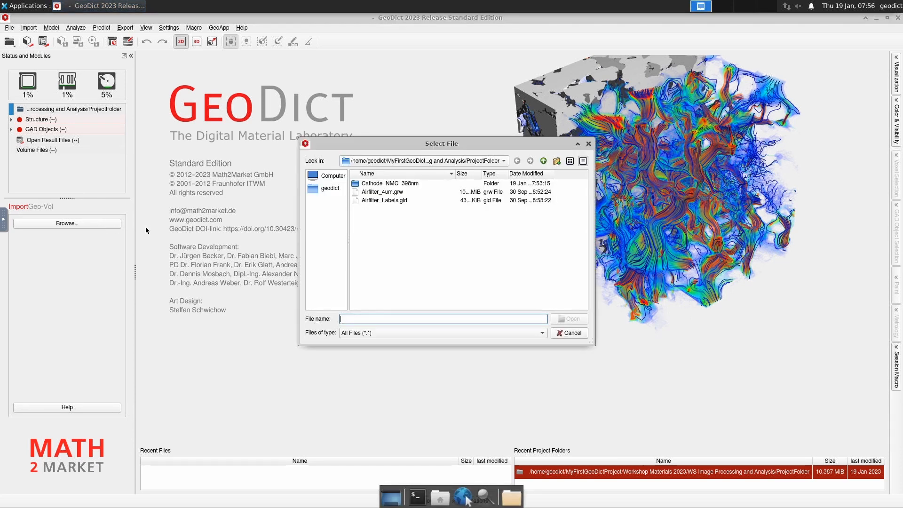
click(433, 193)
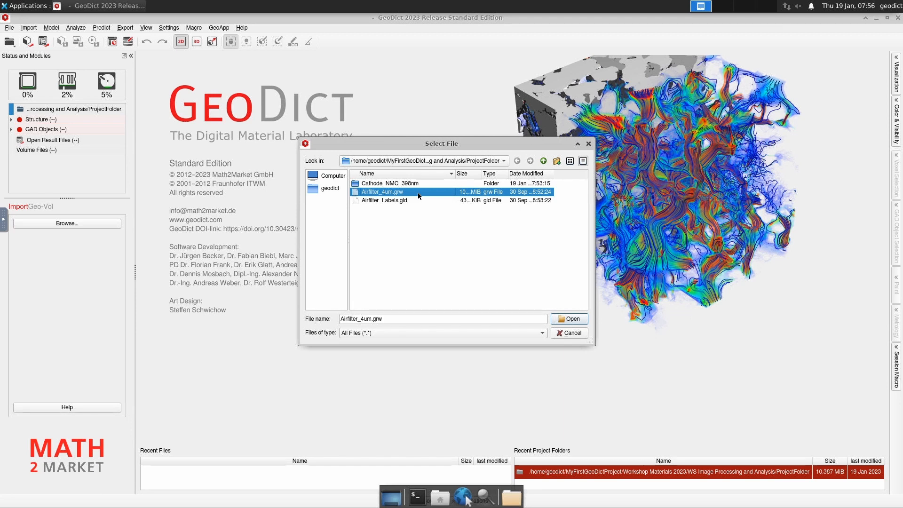
Open Airfilter_4um.grw and load it into 3D Image Processing.
click(559, 320)
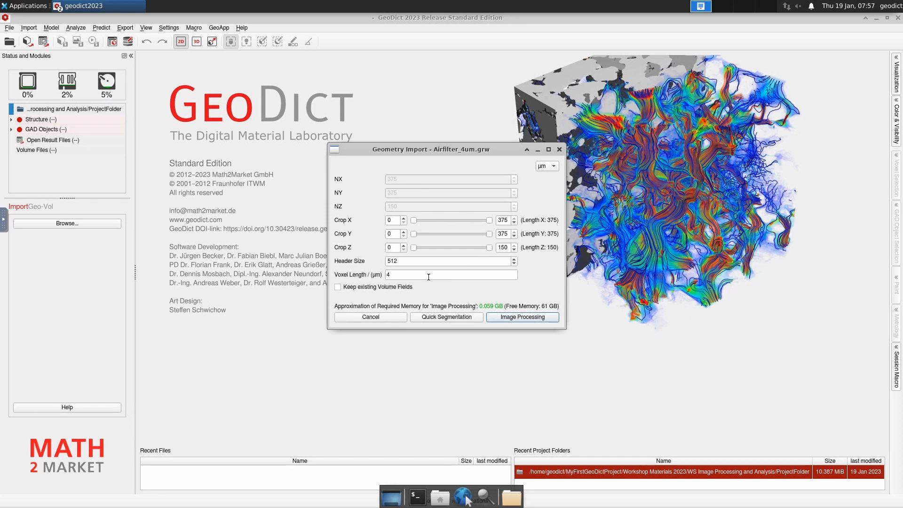
click(534, 319)
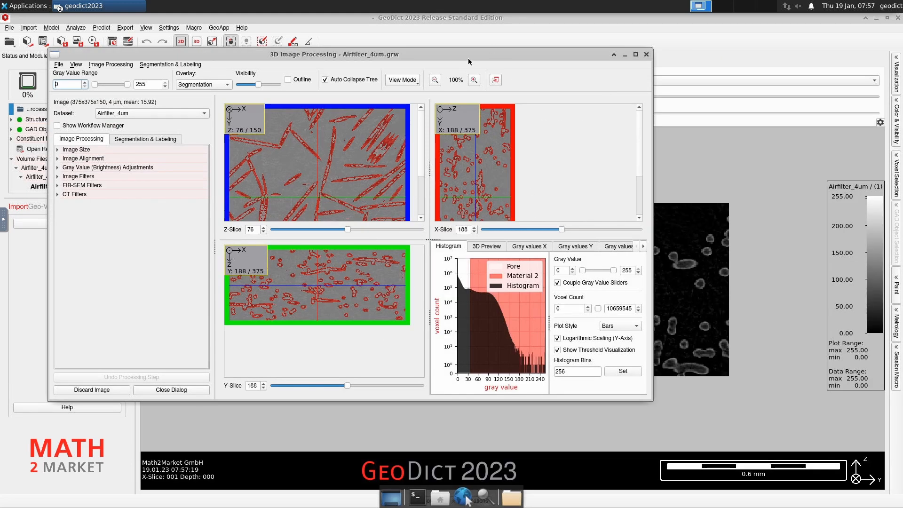
Maximize the 3D Image Processing window and zoom into the slices.
drag(467, 58, 491, 58)
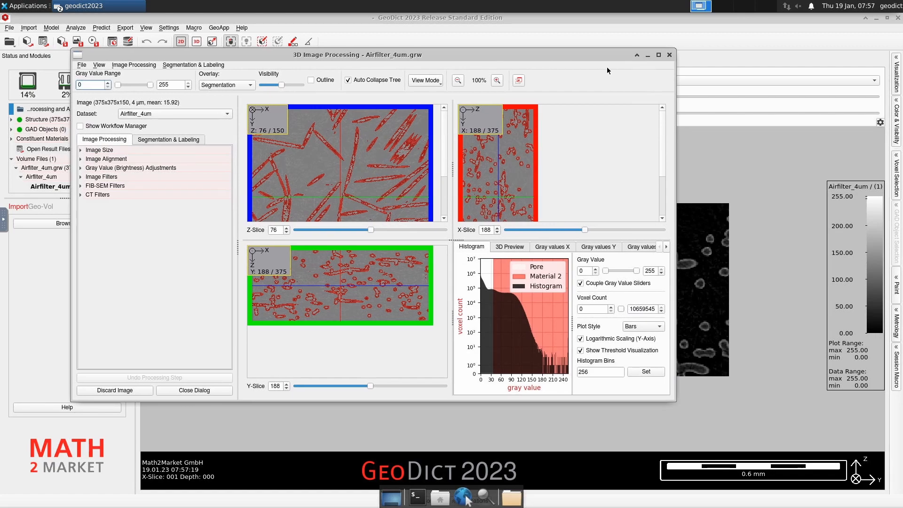
click(659, 55)
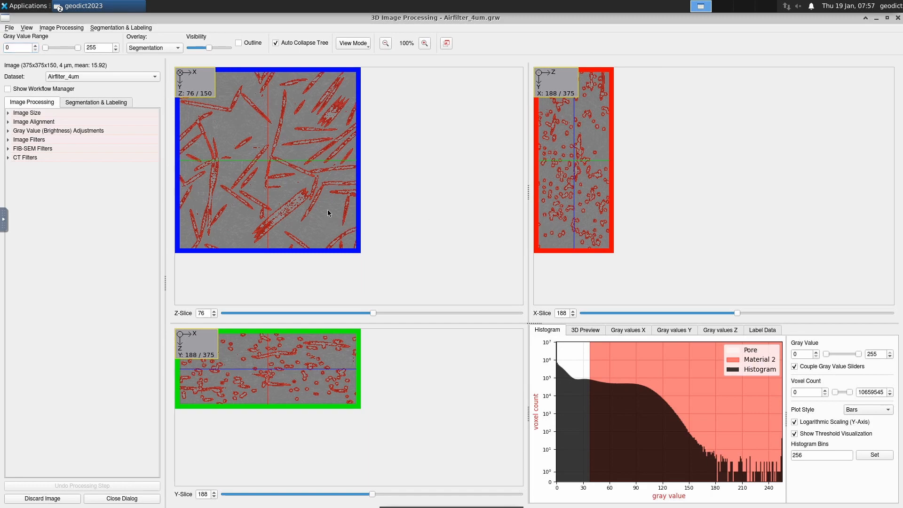
scroll(328, 211, up, 1)
scroll(328, 218, up, 5)
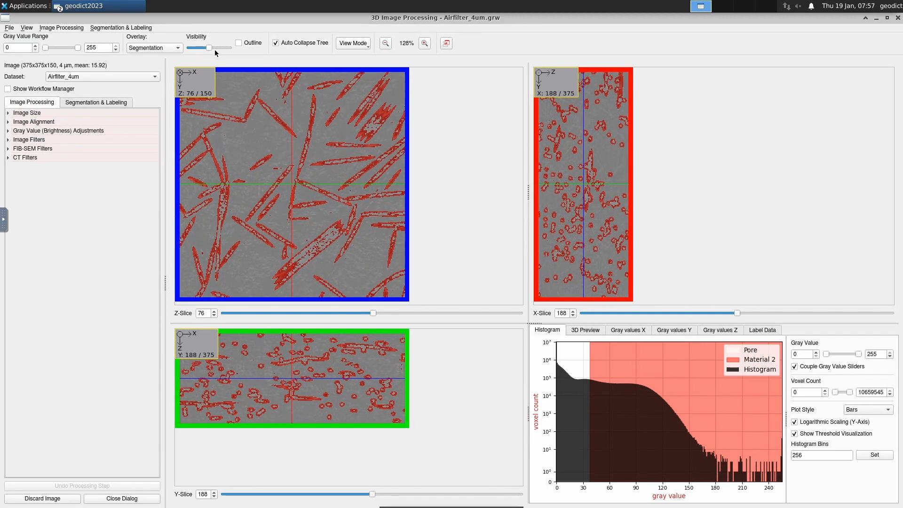
Hide the red segmentation overlay and inspect the raw slices up close.
drag(210, 49, 190, 49)
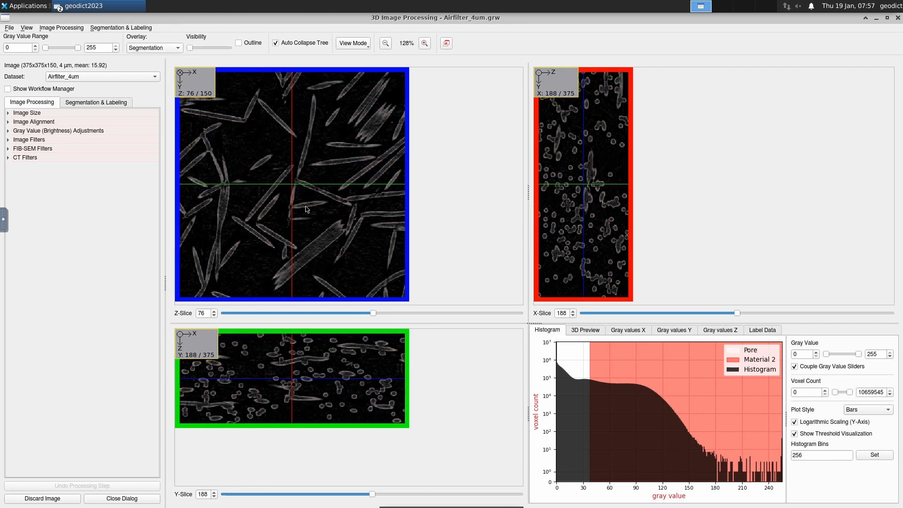
mouse_move(308, 209)
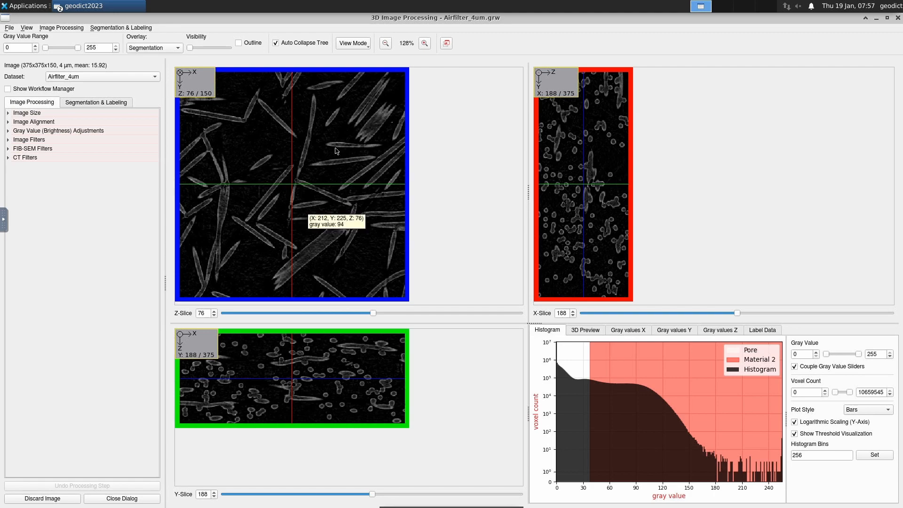
ctrl+scroll(321, 252, up, 3)
ctrl+scroll(361, 224, up, 1)
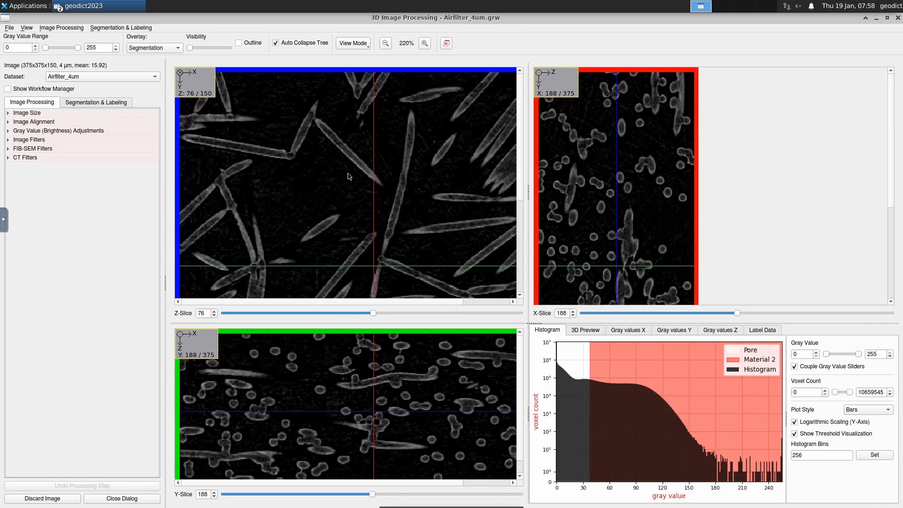
mouse_move(350, 176)
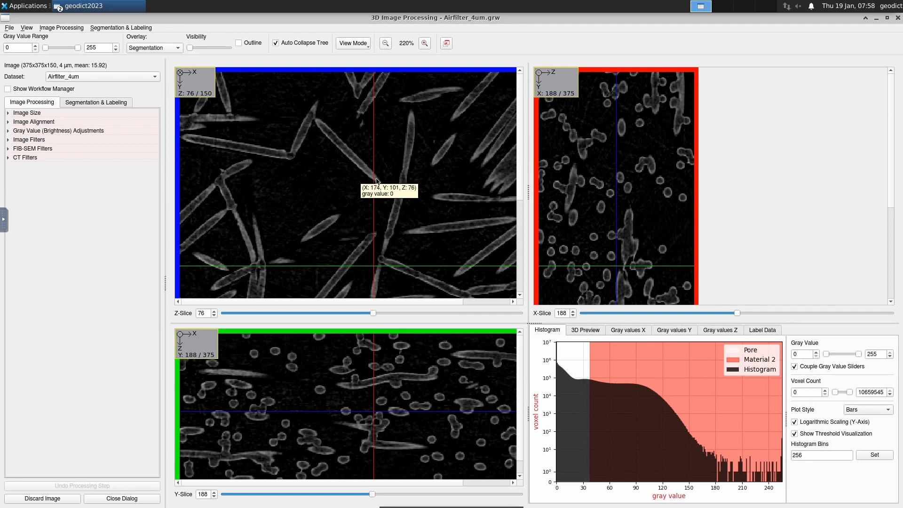
scroll(332, 154, down, 1)
scroll(332, 154, down, 2)
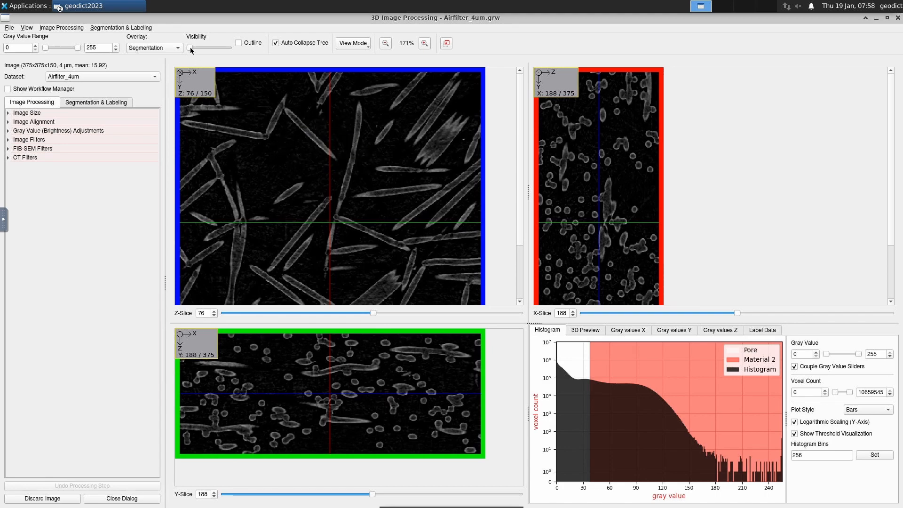
Restore the red overlay and bring up the Segmentation & Labeling tools.
drag(189, 48, 206, 47)
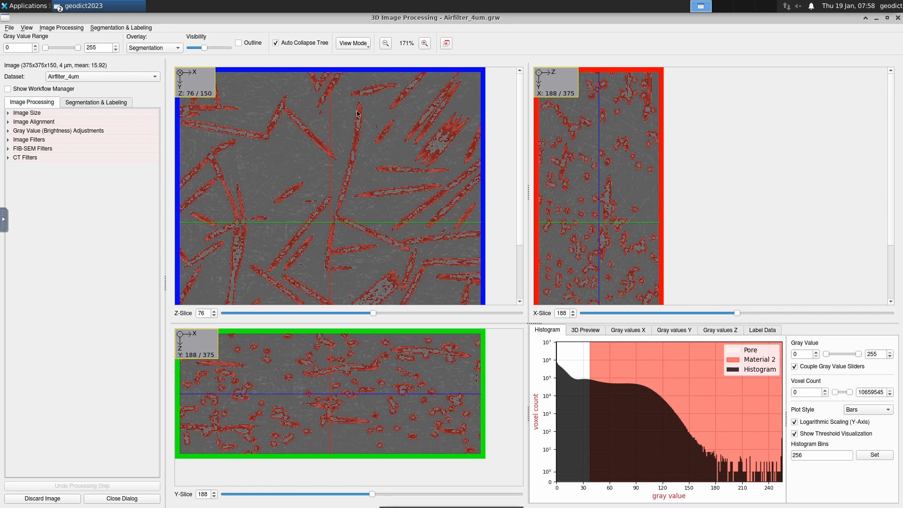
mouse_move(367, 129)
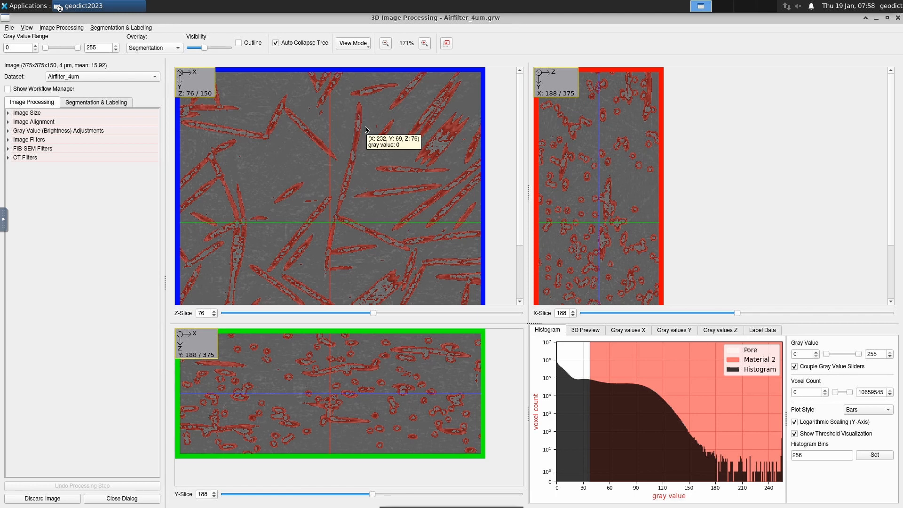
click(102, 101)
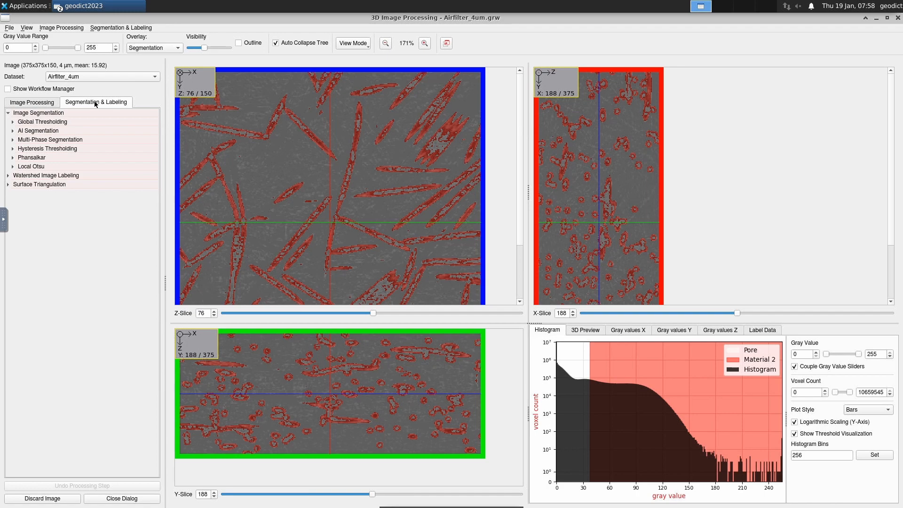
click(13, 122)
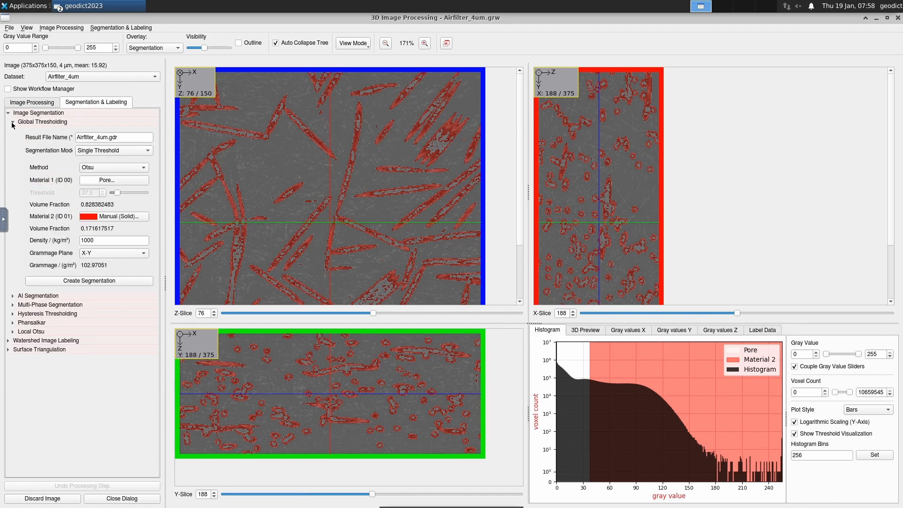
click(140, 168)
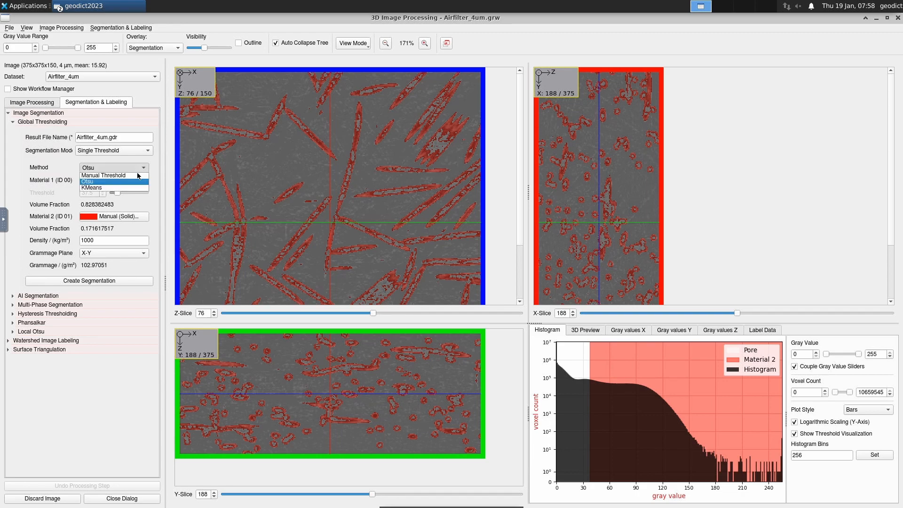
click(132, 175)
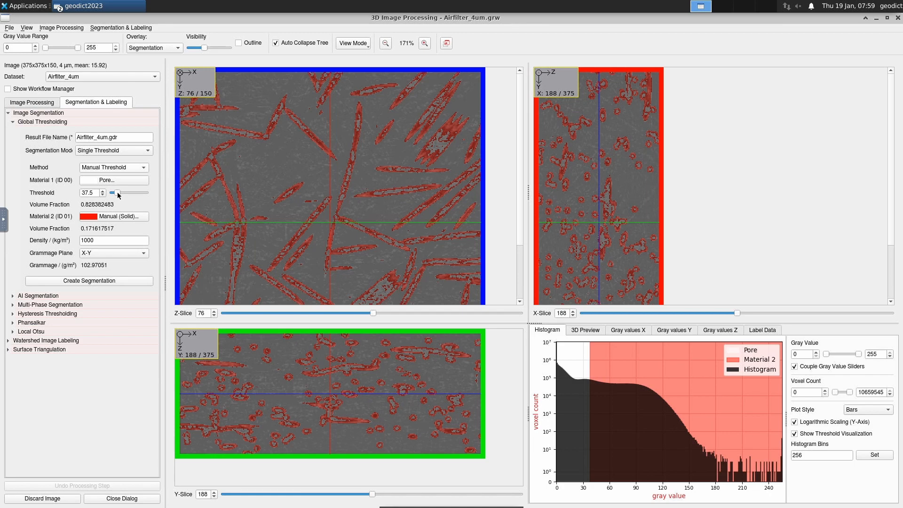
drag(118, 195, 115, 196)
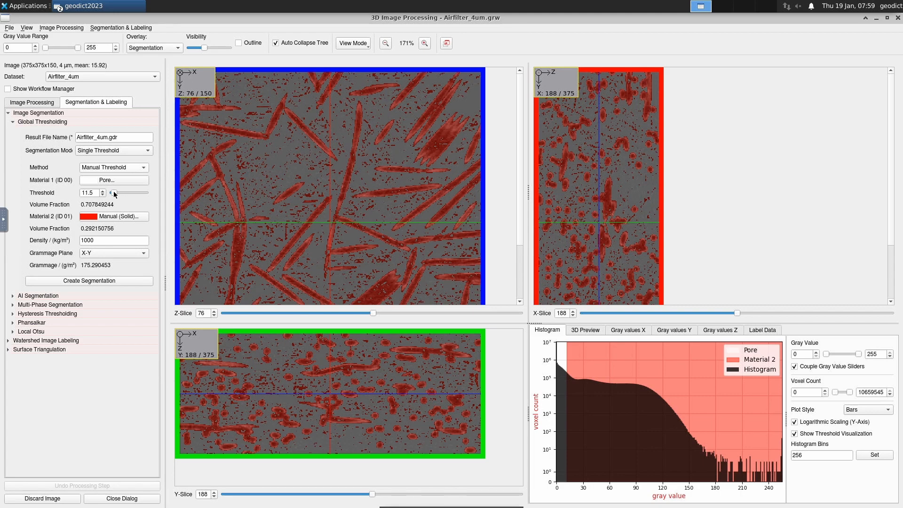
drag(114, 194, 113, 195)
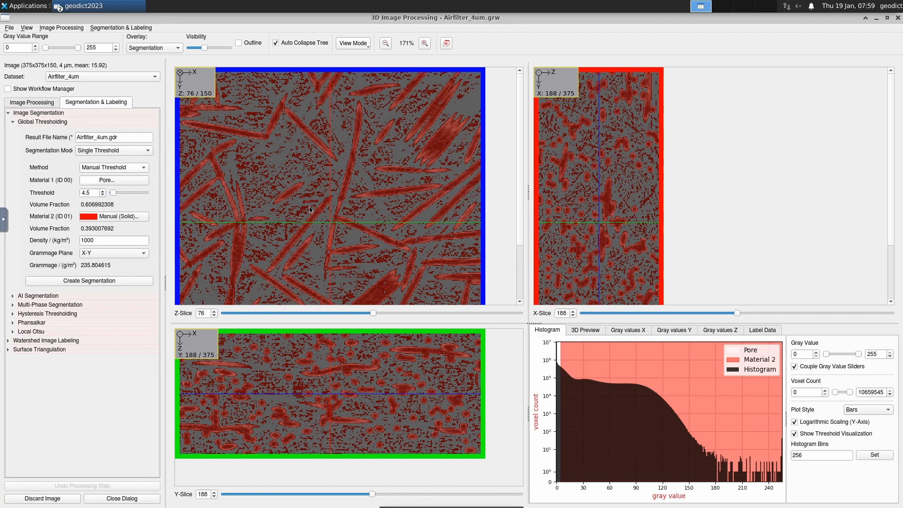
mouse_move(312, 213)
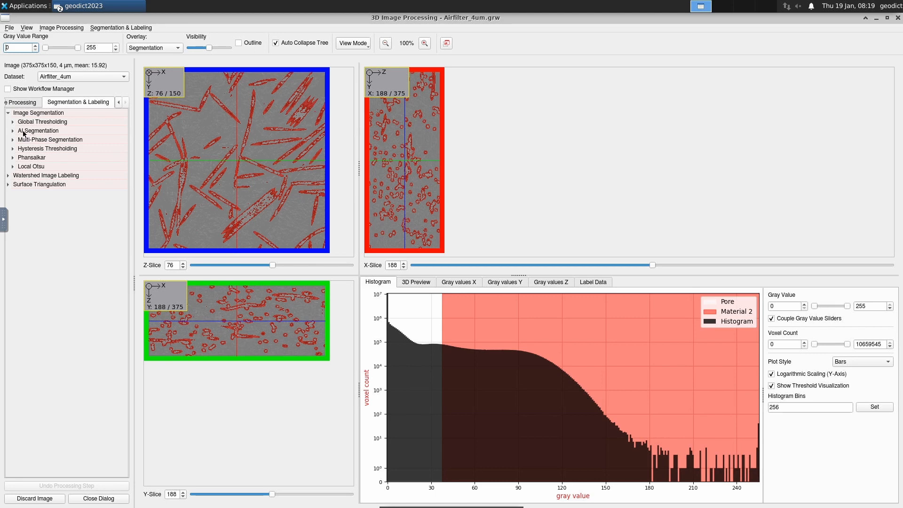
Expand AI Segmentation, widen the settings panel, and review the AI Model list.
click(12, 122)
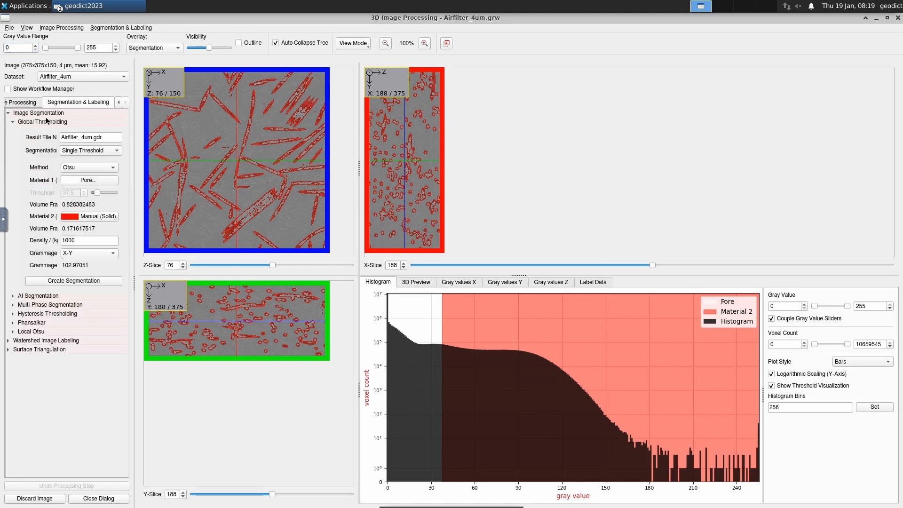
click(13, 122)
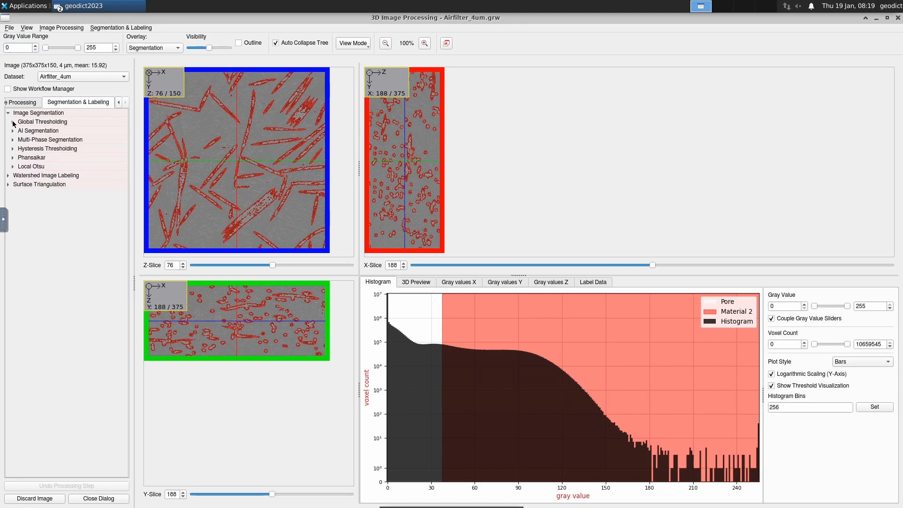
click(13, 131)
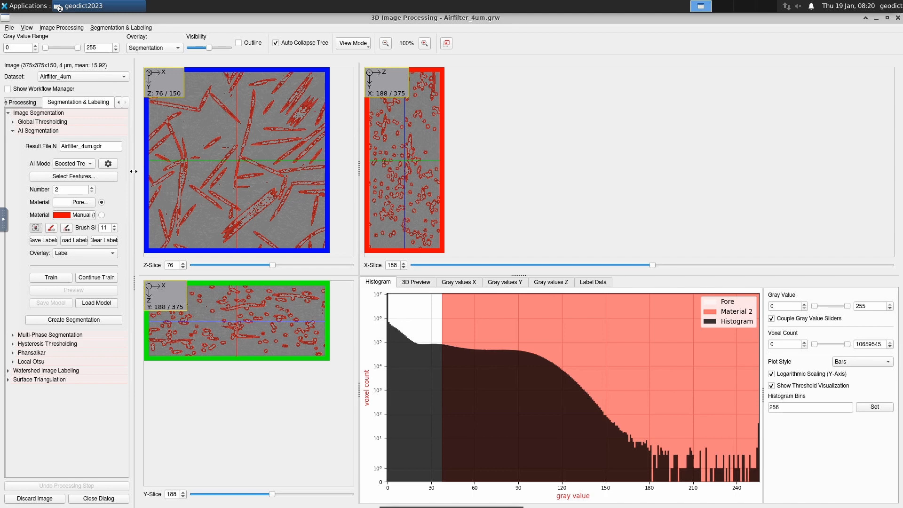
drag(134, 171, 195, 165)
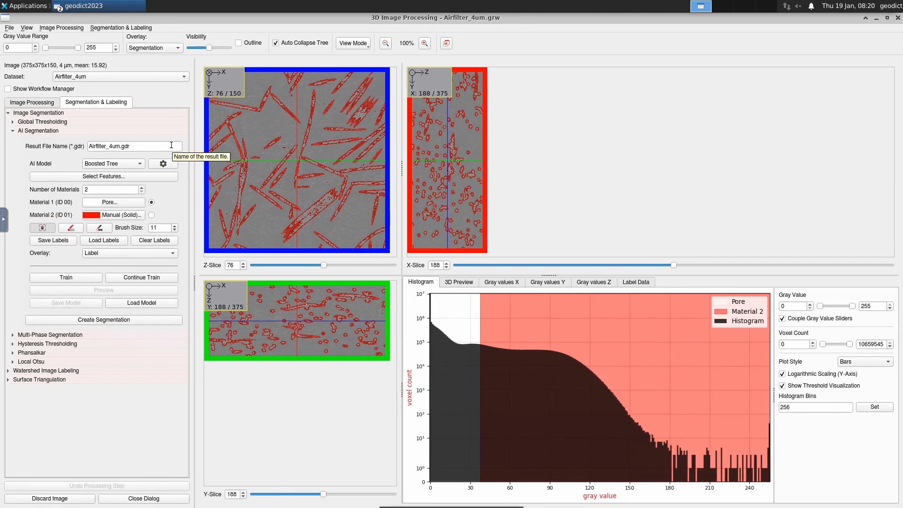
click(135, 163)
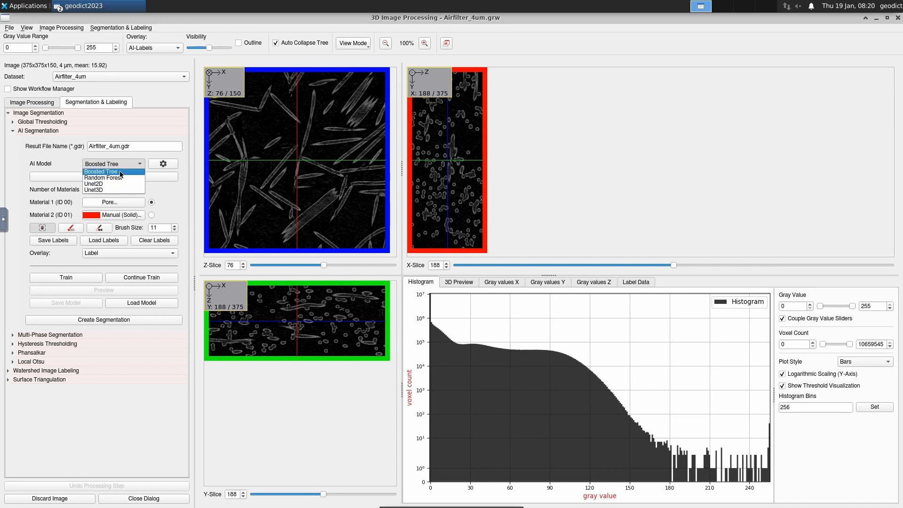
Keep Boosted Tree as the AI model and set Brush Size to 20.
click(121, 172)
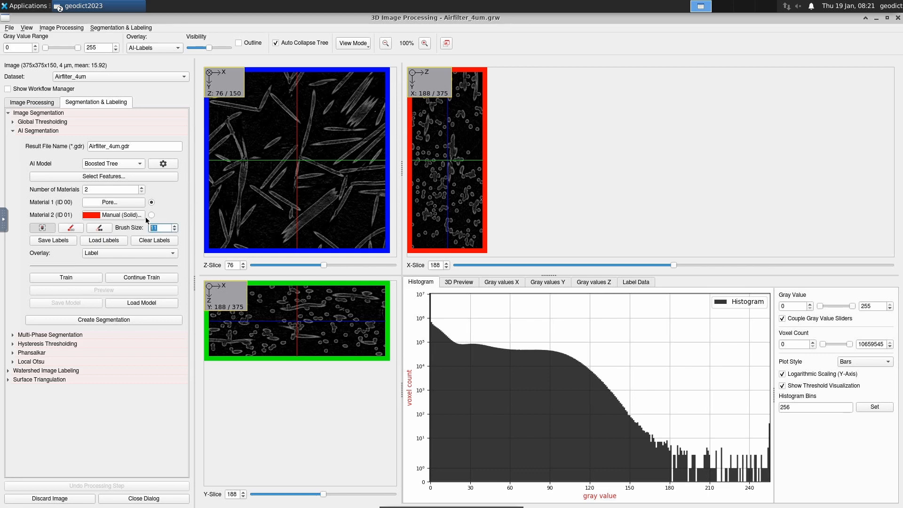
text(20)
key(Return)
Enlarge the slice views and paint a thick Pore label across the Z-slice background.
click(70, 228)
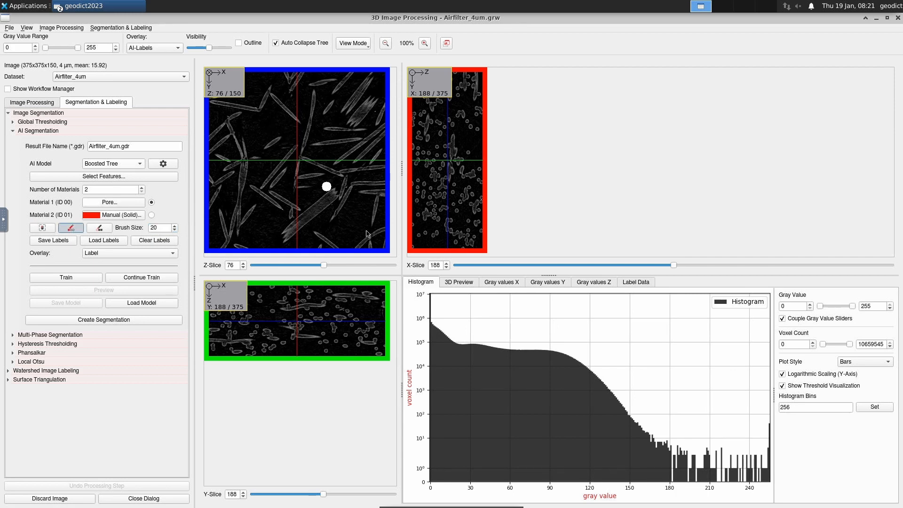
drag(402, 275, 403, 270)
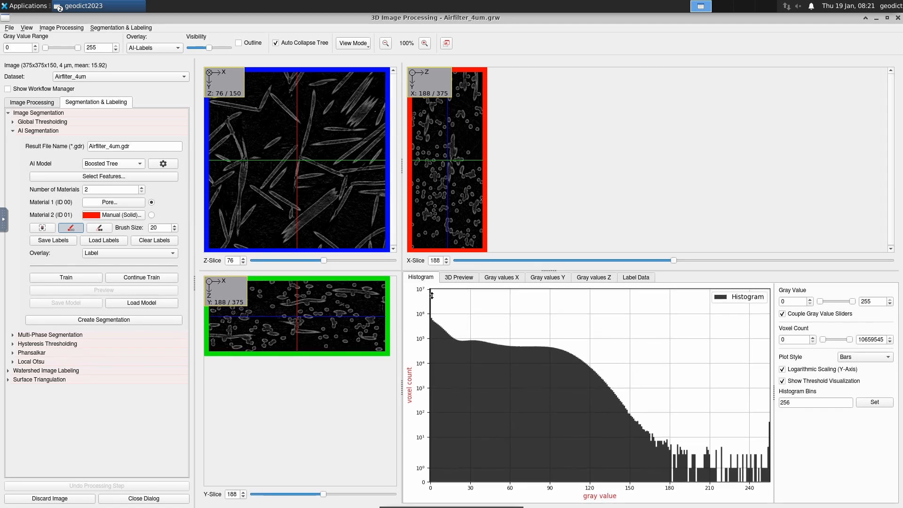
drag(432, 296, 430, 309)
scroll(261, 133, up, 1)
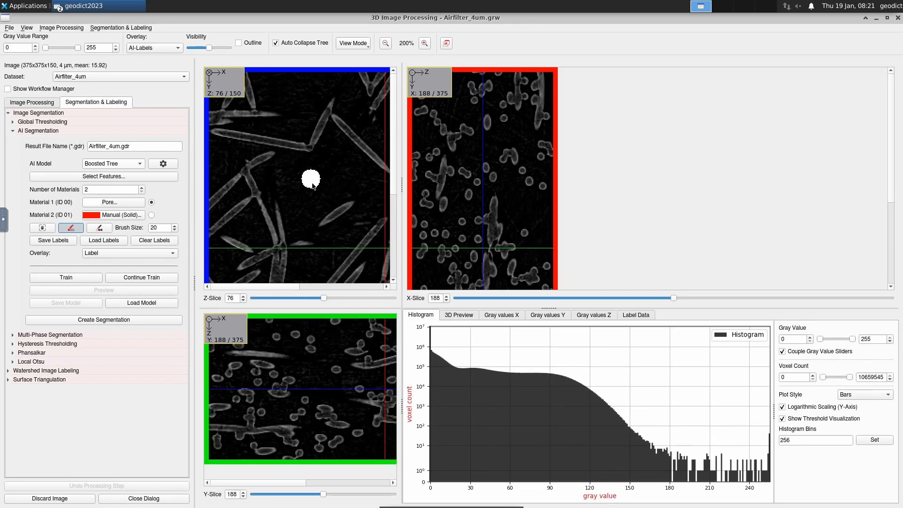
mouse_move(284, 174)
mouse_down()
mouse_move(306, 178)
mouse_move(336, 163)
mouse_move(367, 188)
mouse_up()
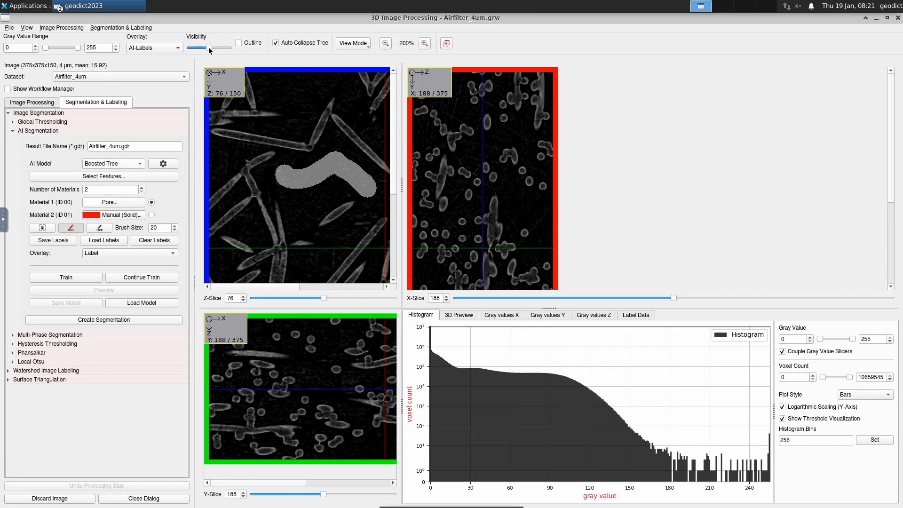
mouse_move(210, 50)
mouse_down()
mouse_move(182, 52)
mouse_move(213, 52)
mouse_up()
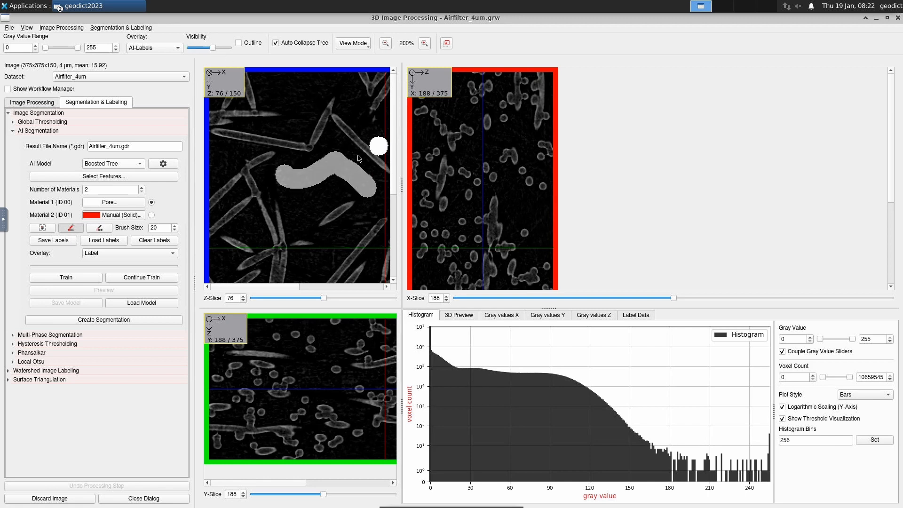
Widen the Z- and Y-slice views, set brush size 10, and paint a Pore stroke beside a fiber.
scroll(358, 167, down, 1)
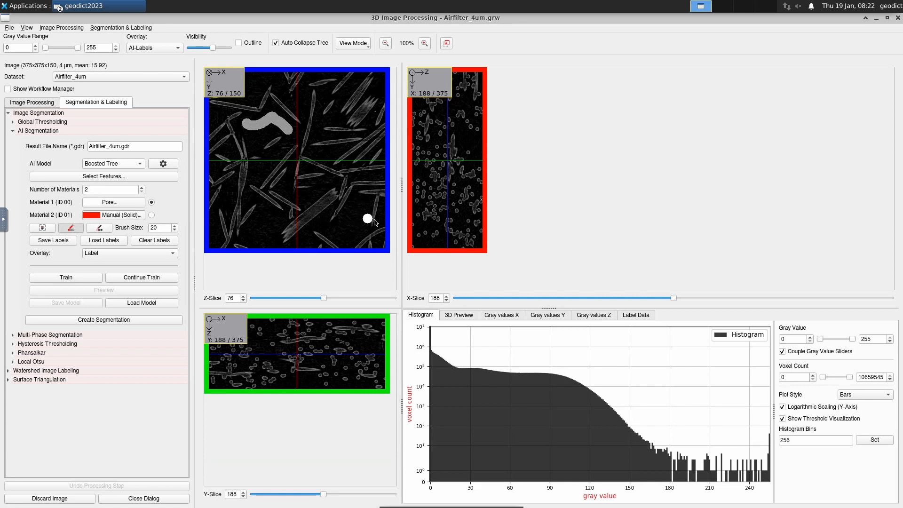
drag(402, 282, 583, 283)
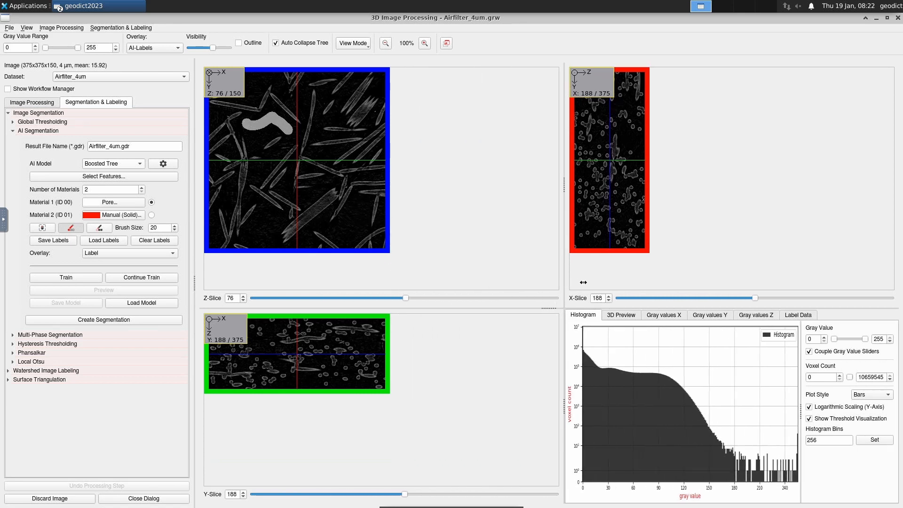
scroll(329, 192, up, 1)
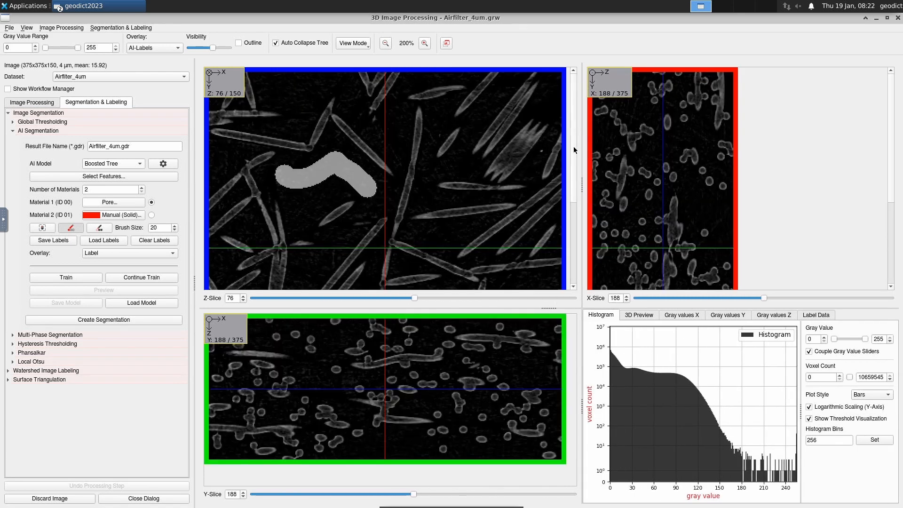
drag(574, 150, 570, 255)
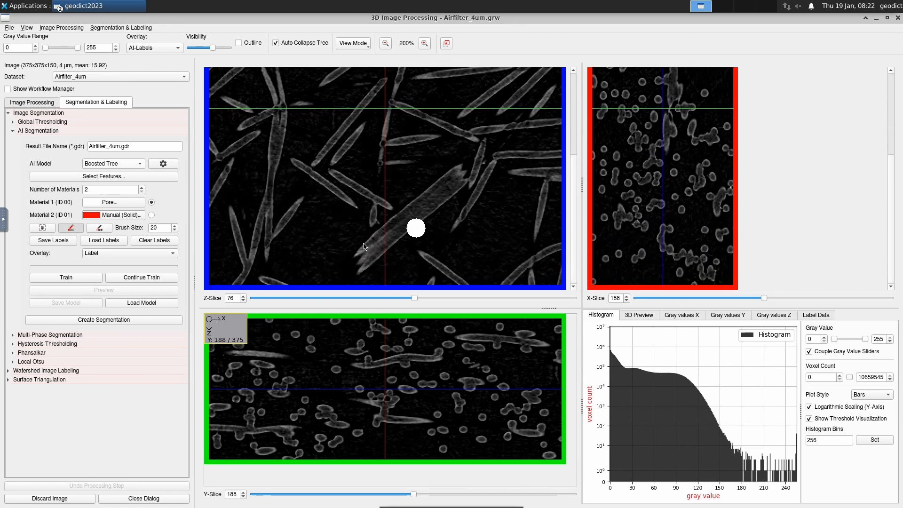
drag(159, 228, 137, 228)
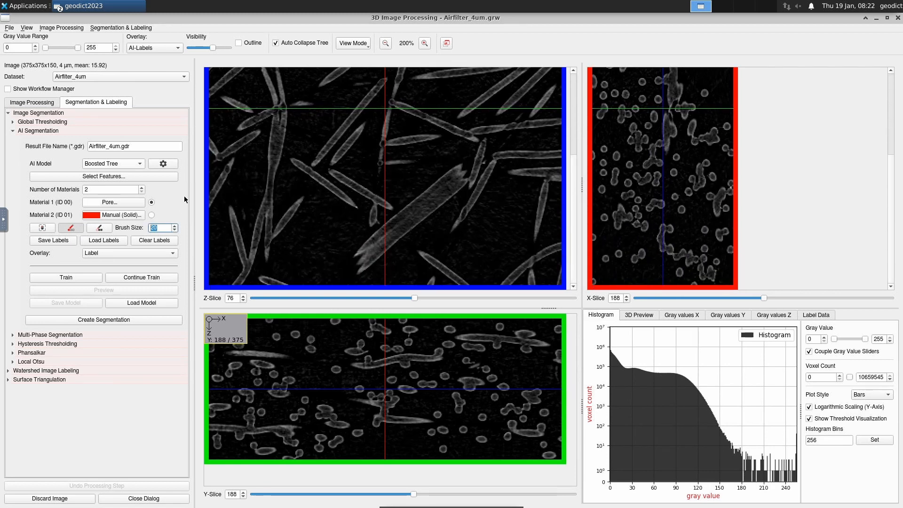
text(10)
drag(440, 222, 389, 268)
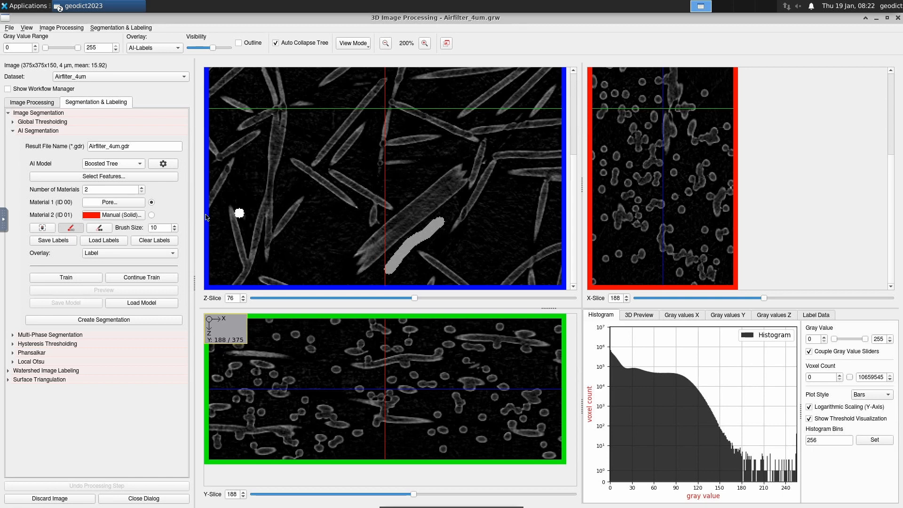
With Material 2 and brush size 5, paint labels on the central and upper-left fibers.
click(152, 216)
drag(161, 227, 154, 218)
text(5)
key(Return)
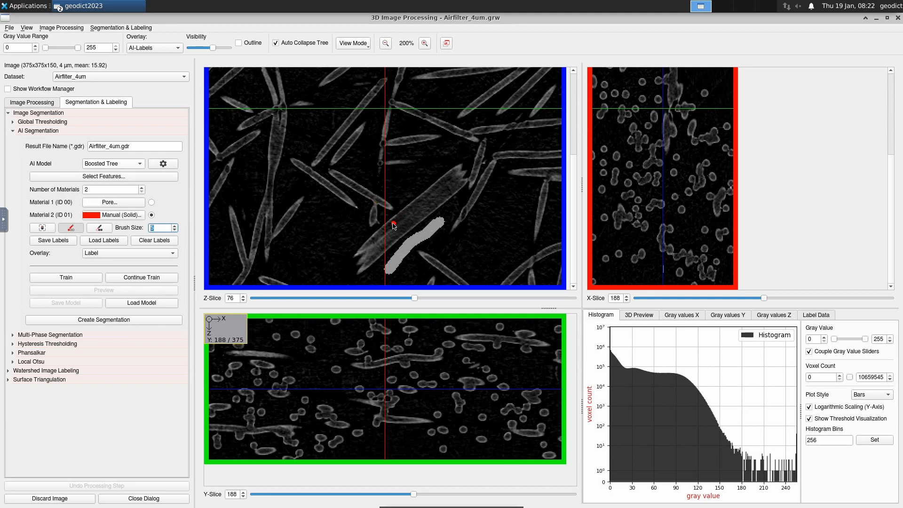
mouse_move(393, 224)
mouse_down()
mouse_move(444, 188)
mouse_move(386, 242)
mouse_up()
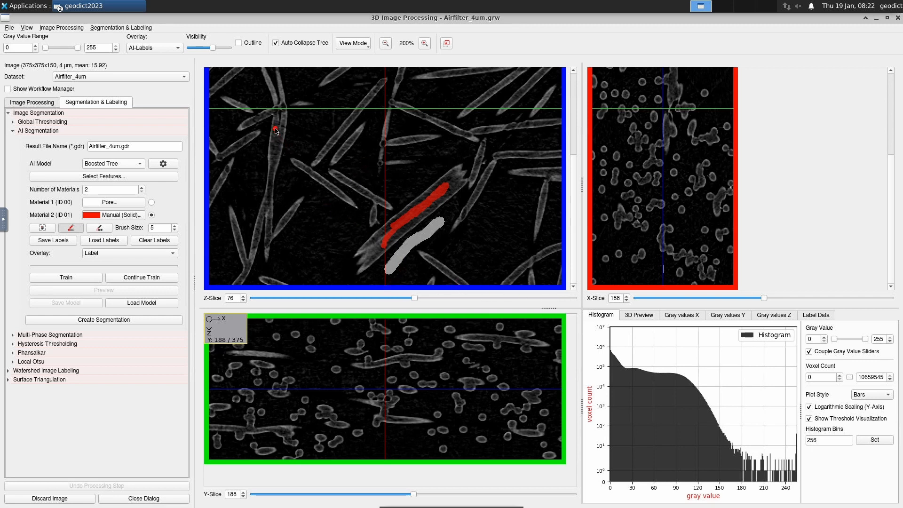
mouse_move(276, 131)
mouse_down()
mouse_move(274, 162)
mouse_move(282, 133)
mouse_move(283, 143)
mouse_up()
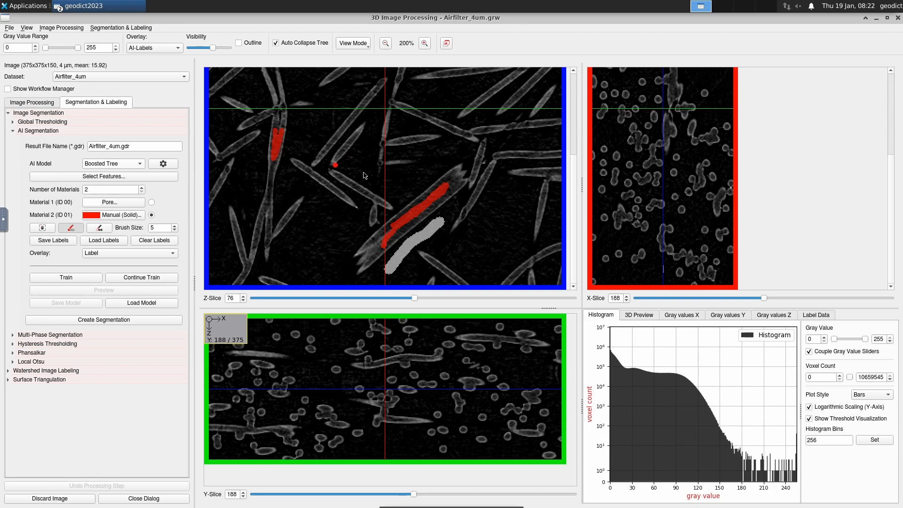
scroll(413, 168, down, 1)
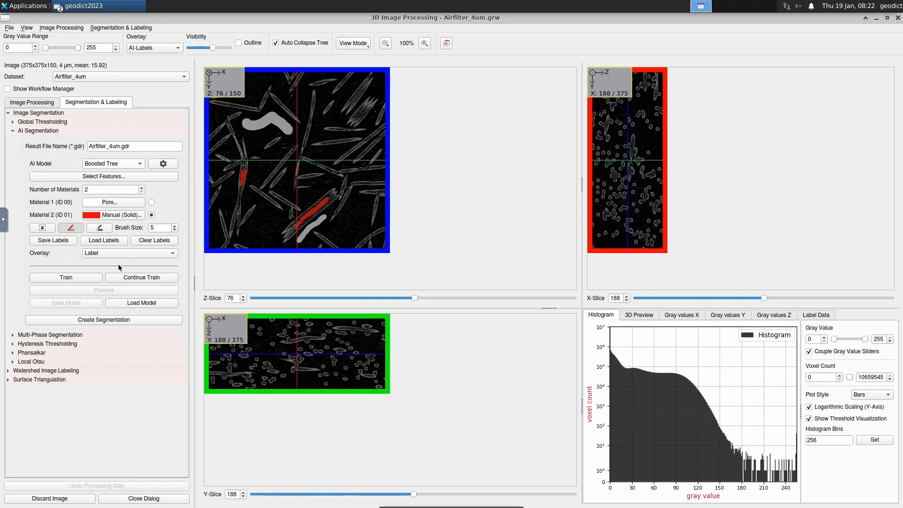
Train the Boosted Tree model, then preview and inspect its red Solid fiber prediction.
click(80, 278)
click(135, 289)
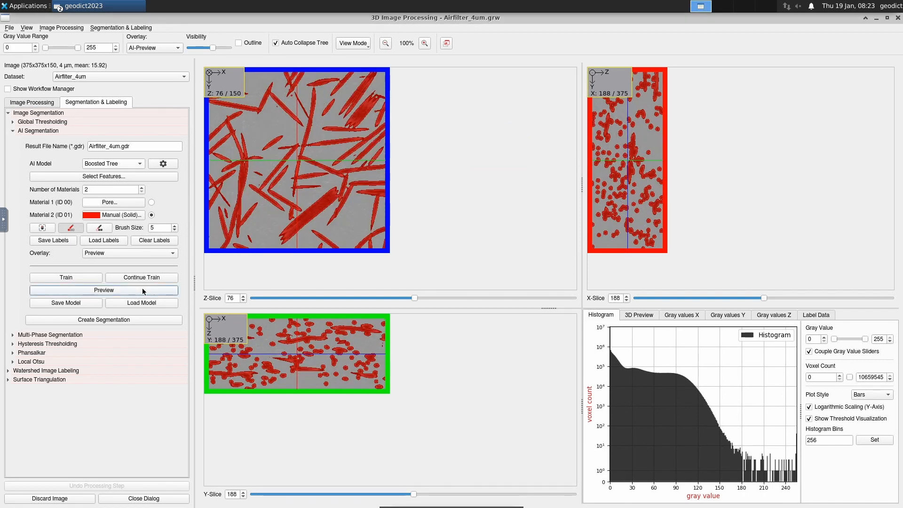
scroll(317, 172, up, 2)
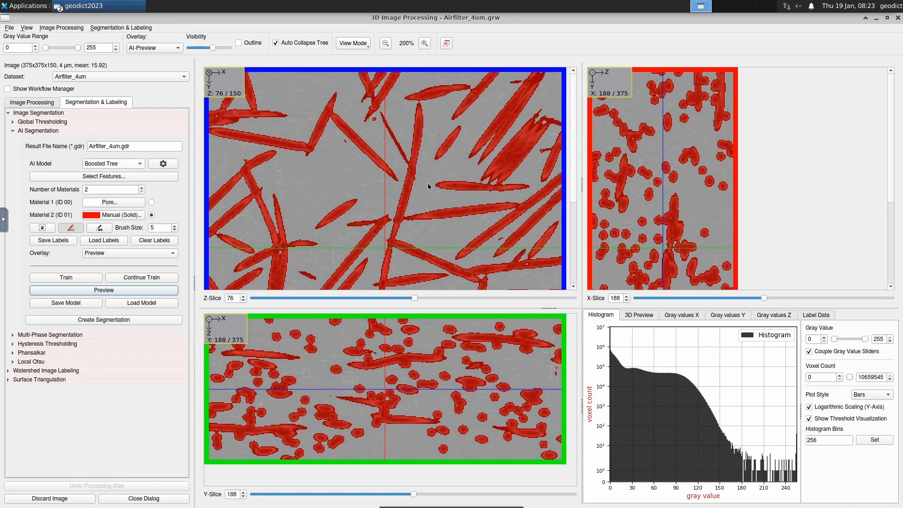
scroll(428, 187, down, 2)
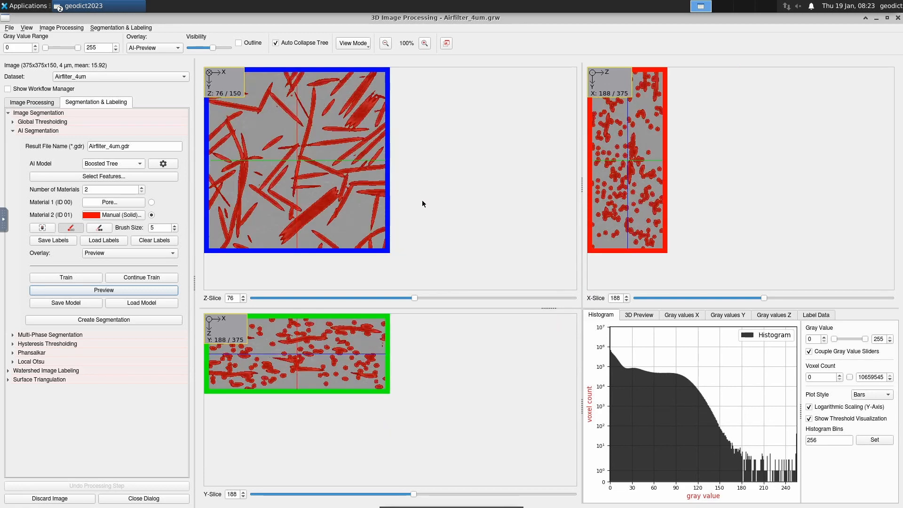
Switch the slice Overlay from the AI prediction preview back to Label.
click(117, 254)
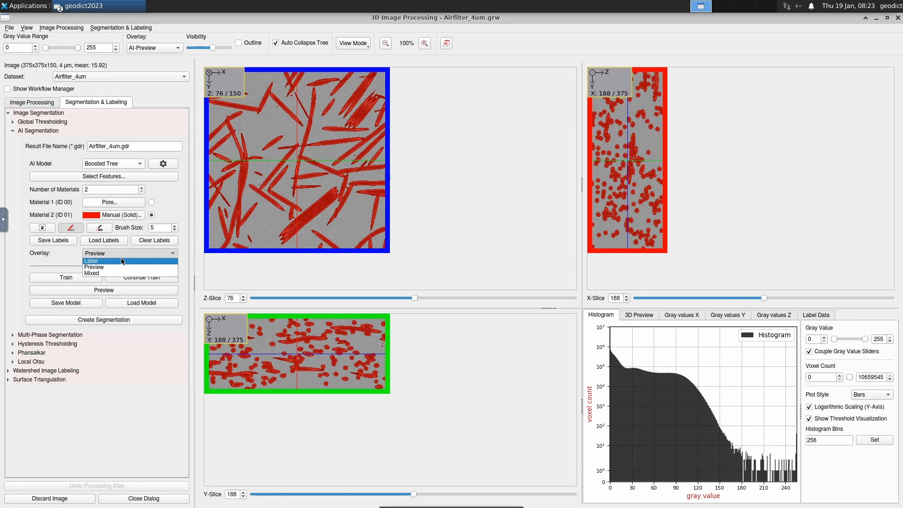
click(121, 261)
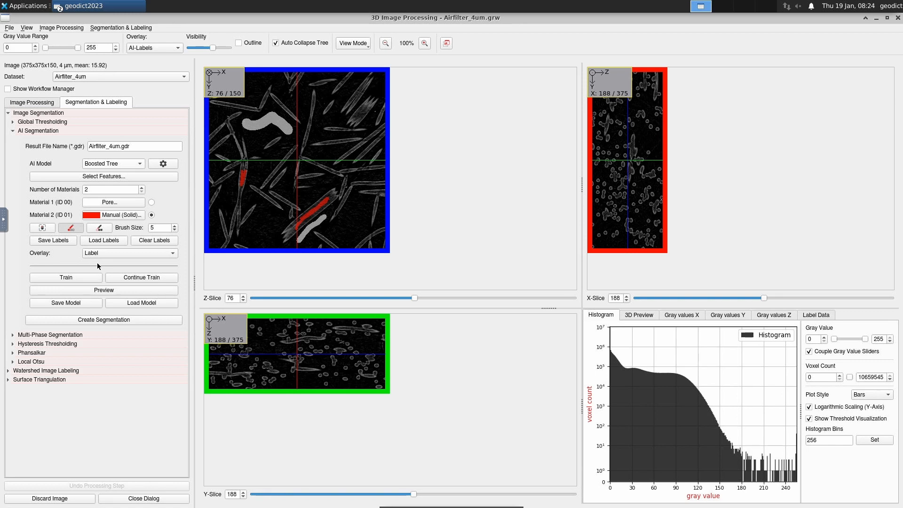
Load the Airfilter_Labels.gld labels onto the slices and retrain the Boosted Tree model on them.
click(108, 241)
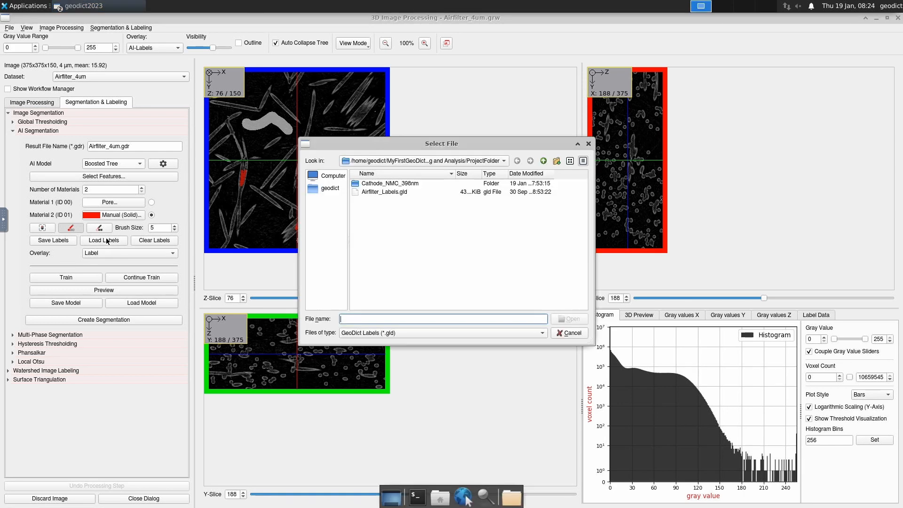
click(394, 192)
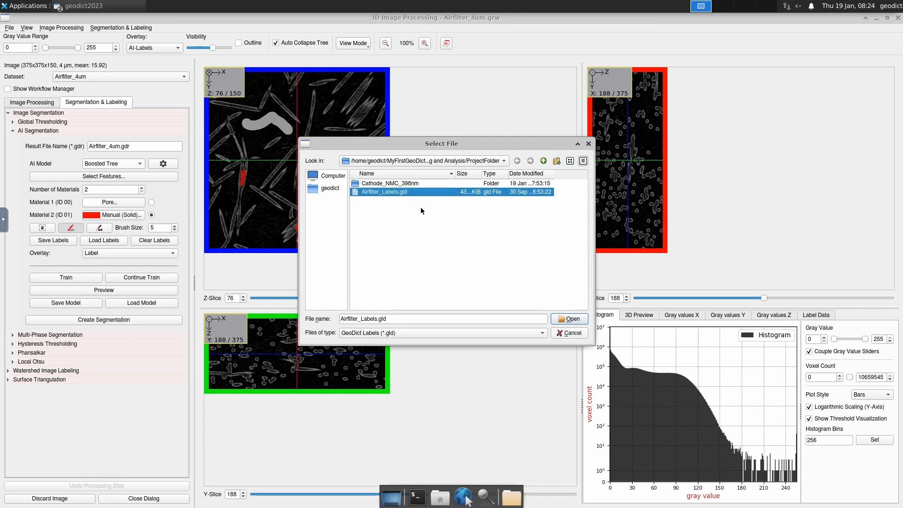
click(569, 319)
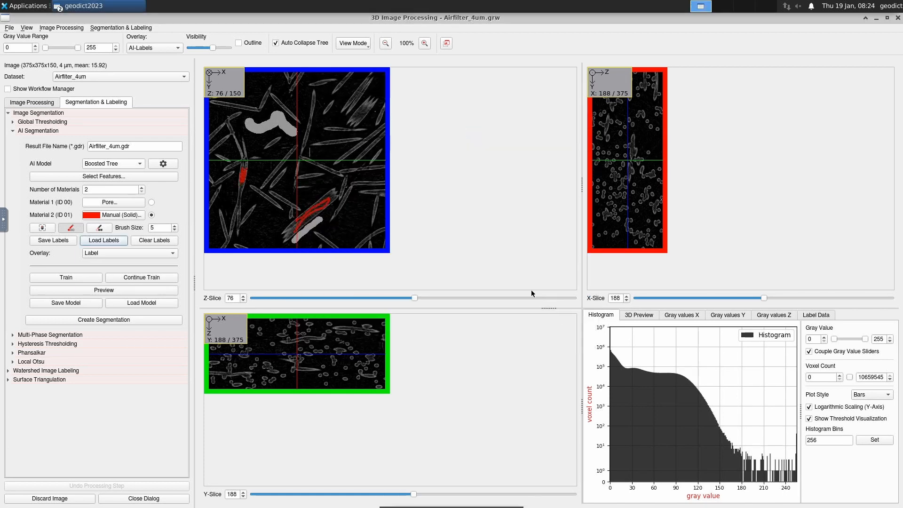
click(81, 278)
Preview the retrained model, then create the segmentation, giving porosity 0.704312 and solid fraction 0.295688.
click(81, 289)
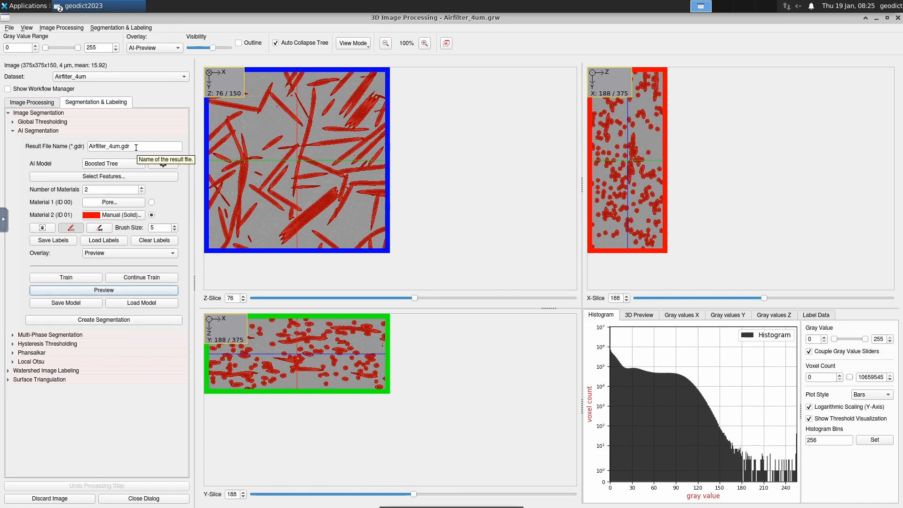
click(137, 321)
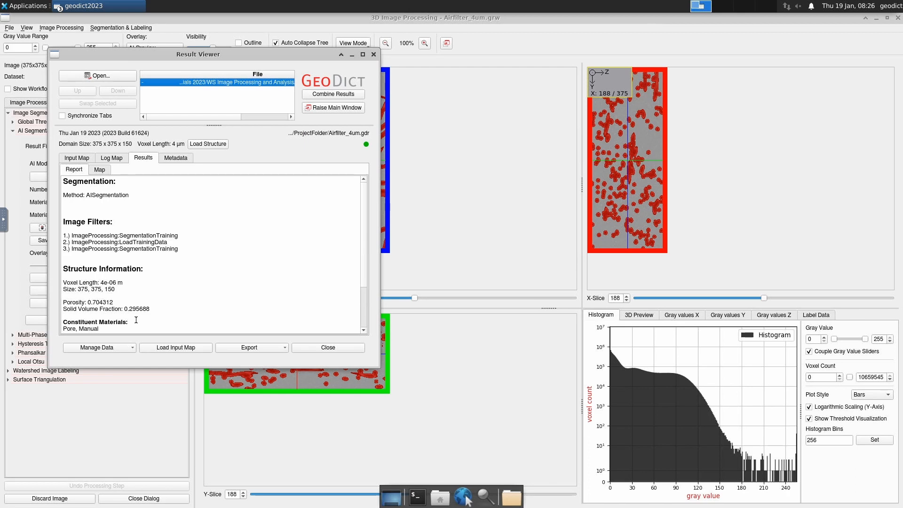
Maximize the Result Viewer to read the full segmentation report, then close it.
drag(263, 56, 338, 41)
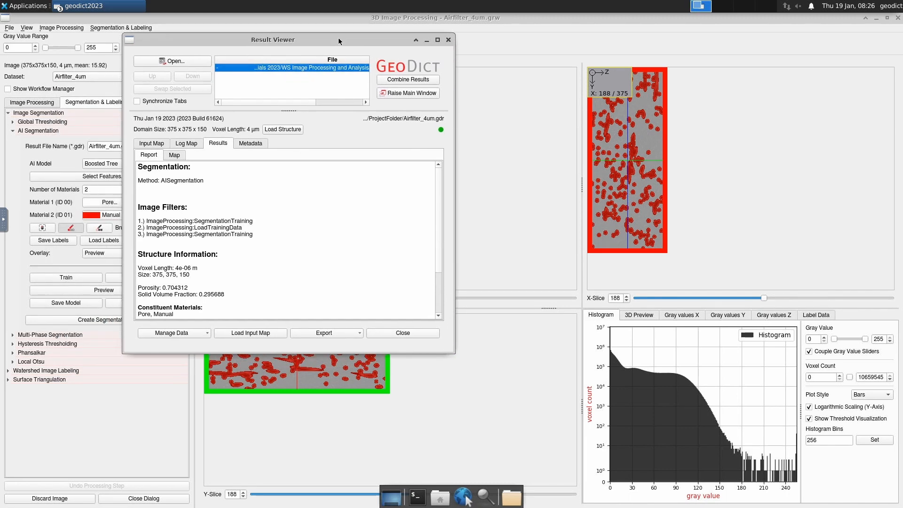
double_click(339, 41)
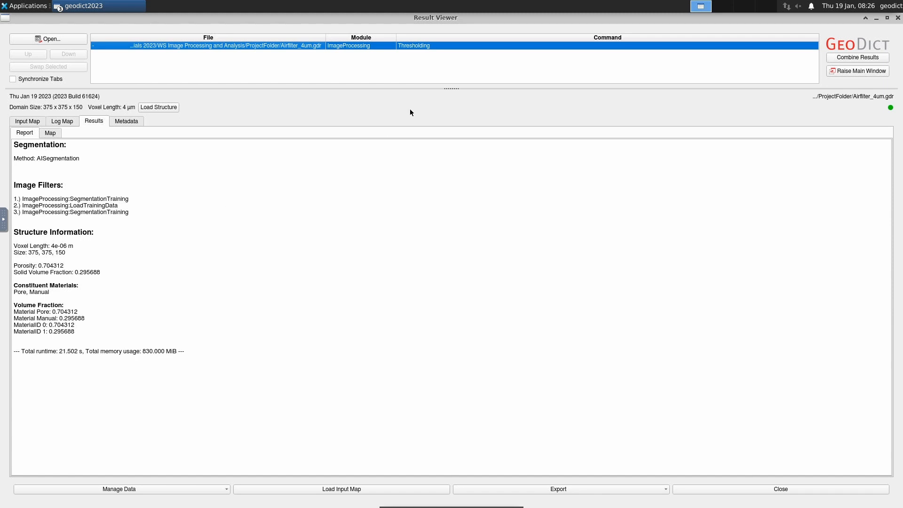
click(898, 18)
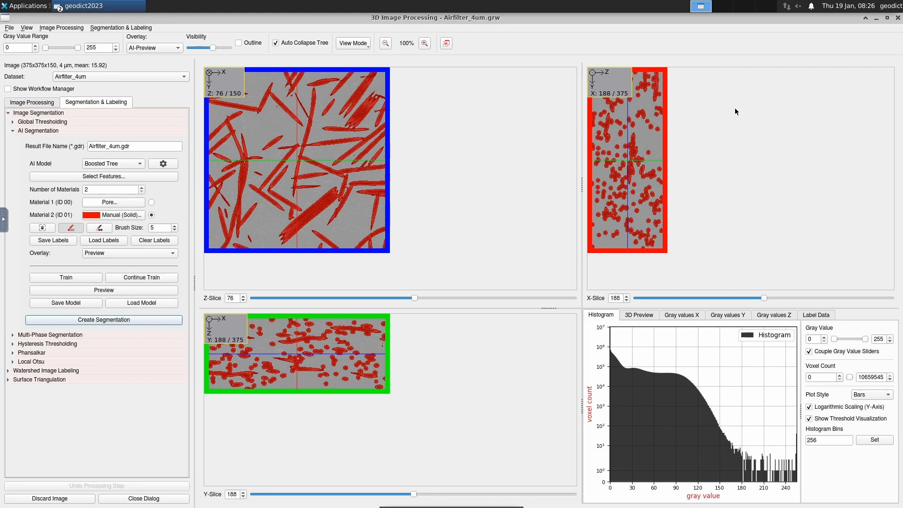
Leave image processing, compare the Structure and Volume Field overlays, and switch to the 3D view.
click(899, 18)
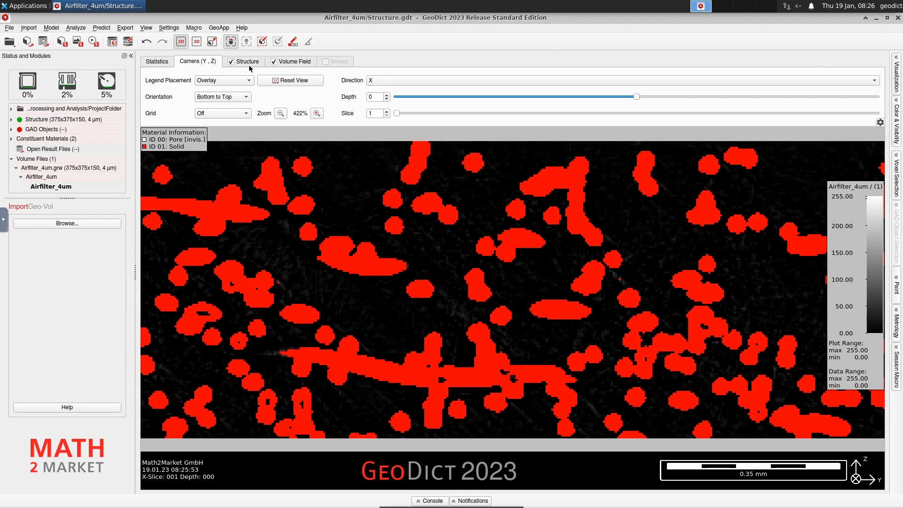
click(231, 61)
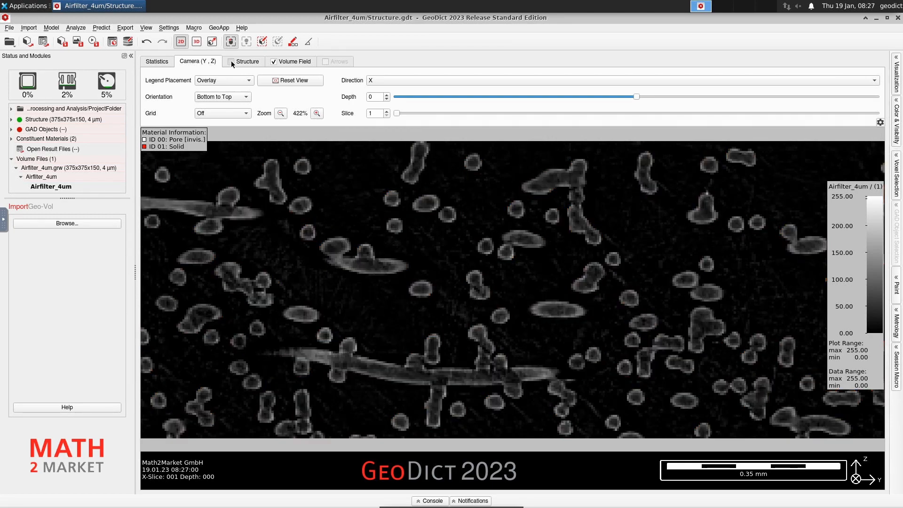
click(231, 61)
click(230, 62)
click(230, 61)
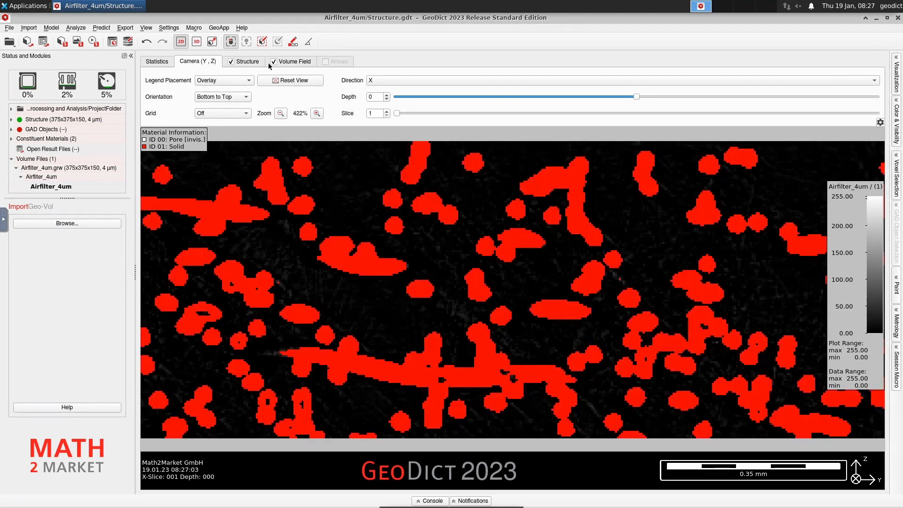
click(275, 63)
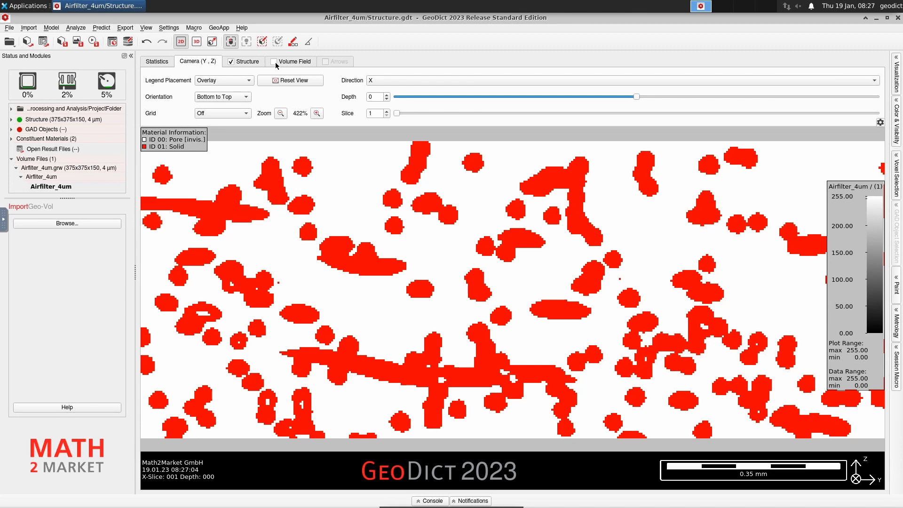
click(275, 62)
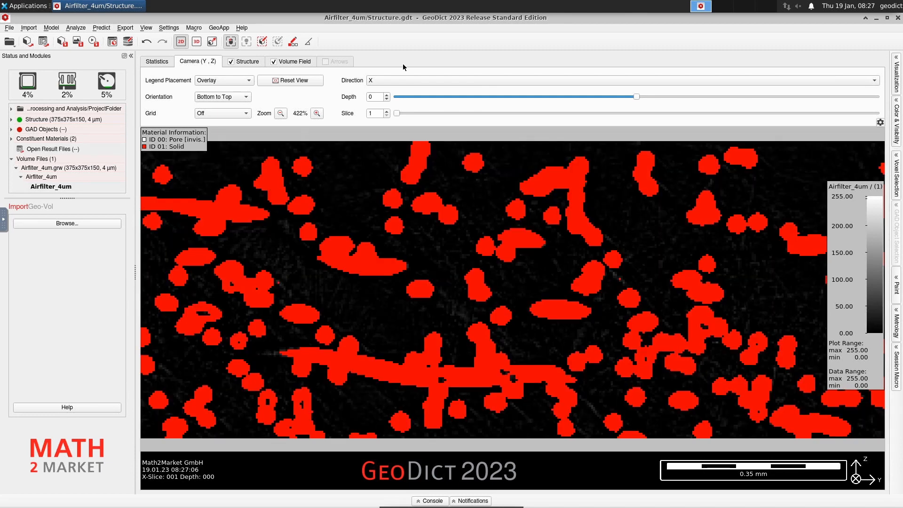
click(197, 42)
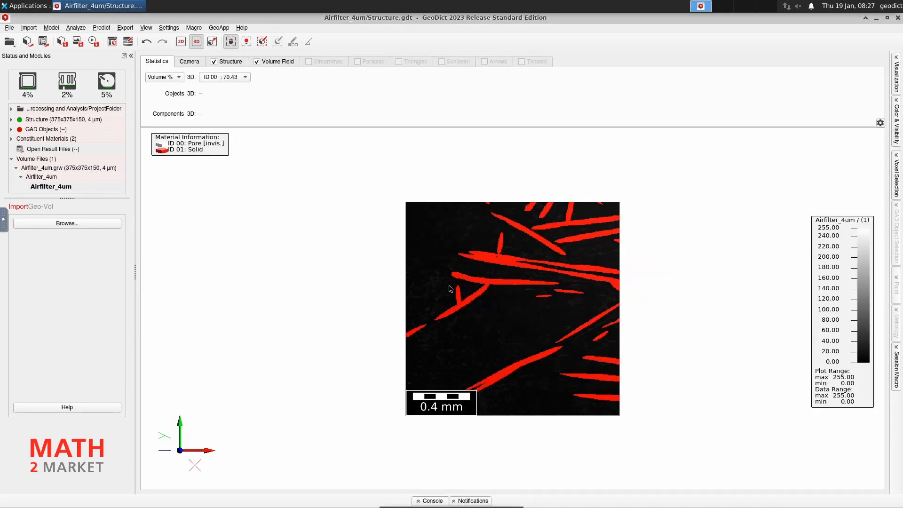
Hide the Volume Field so only the segmented fibres show, zoomed in and tilted into perspective.
drag(449, 285, 404, 281)
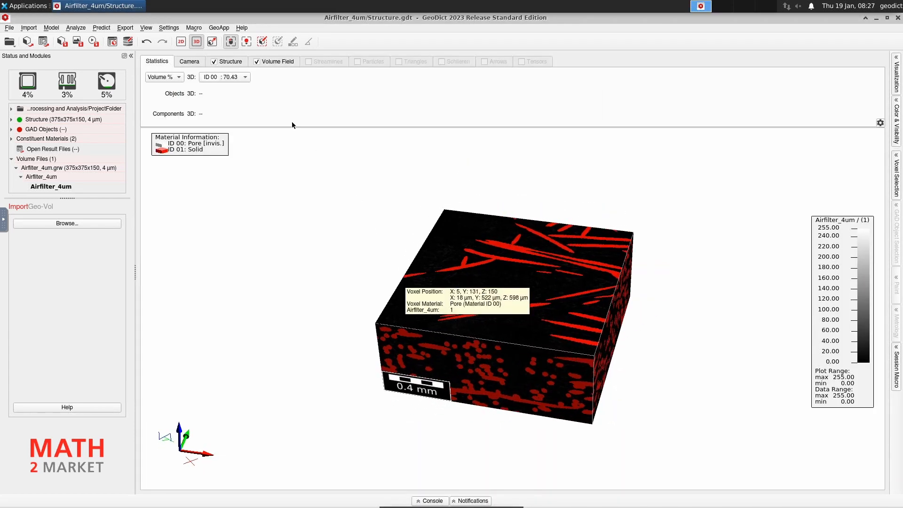
click(256, 63)
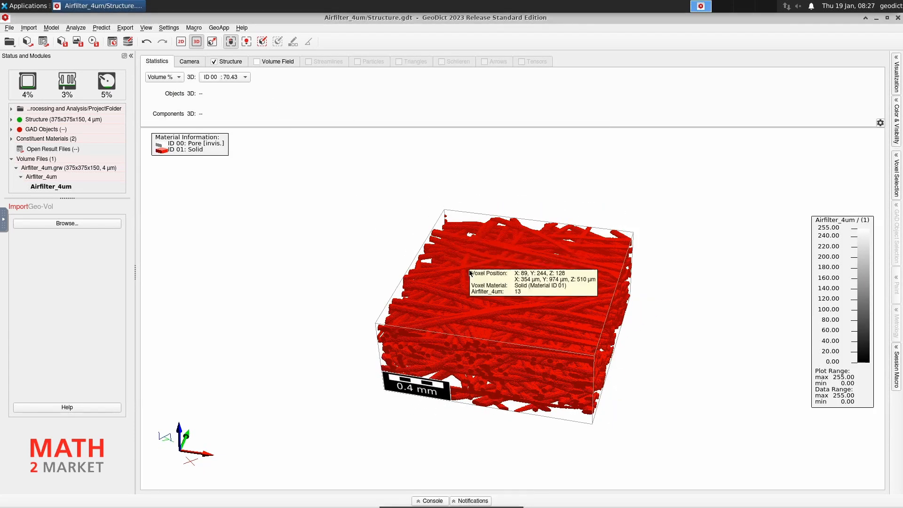
scroll(497, 303, up, 3)
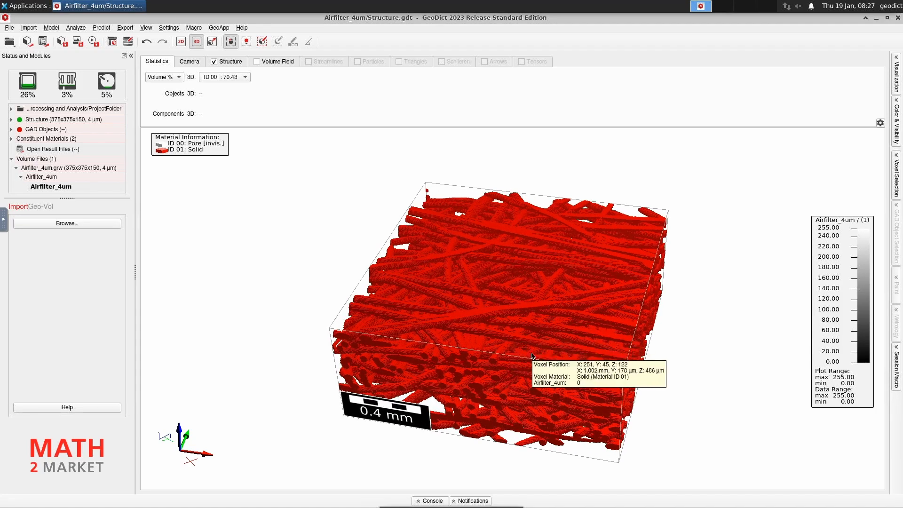
scroll(505, 379, up, 5)
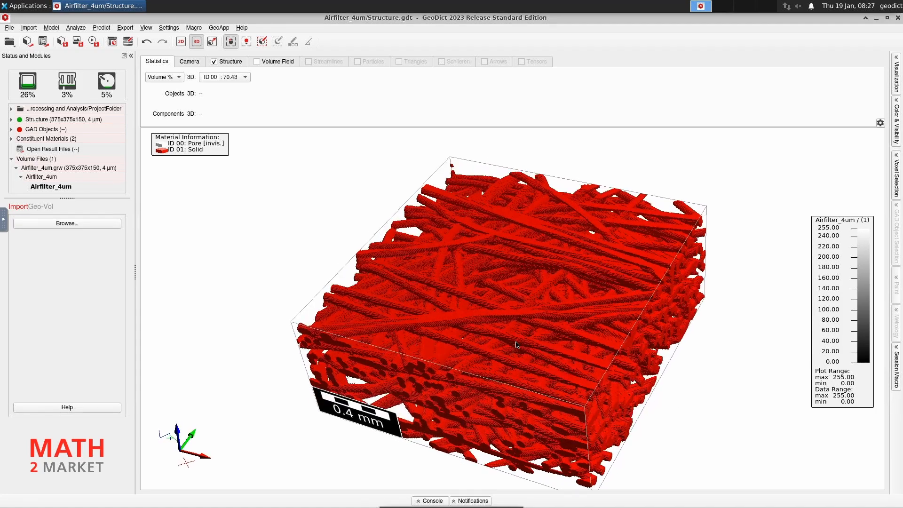
drag(511, 321, 508, 334)
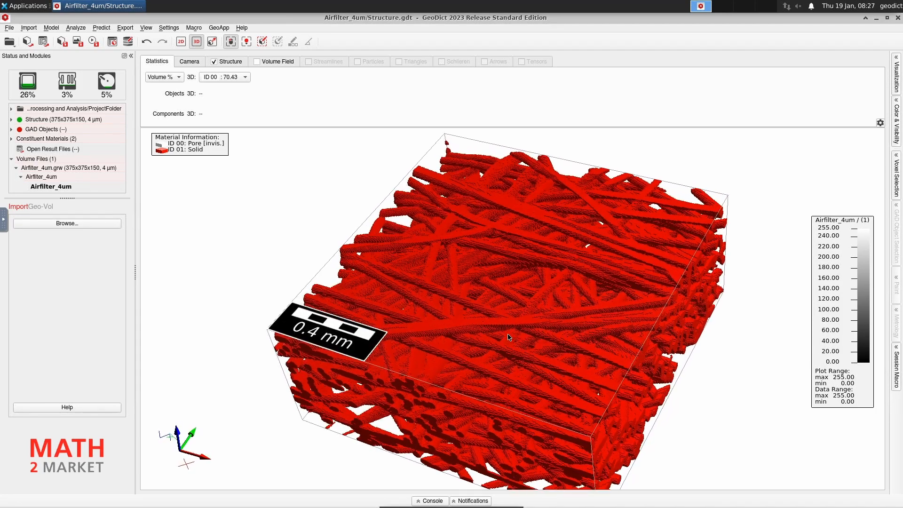
Turn on Show Outlines and Show Halo in the Camera settings and reposition the fibre block.
click(188, 63)
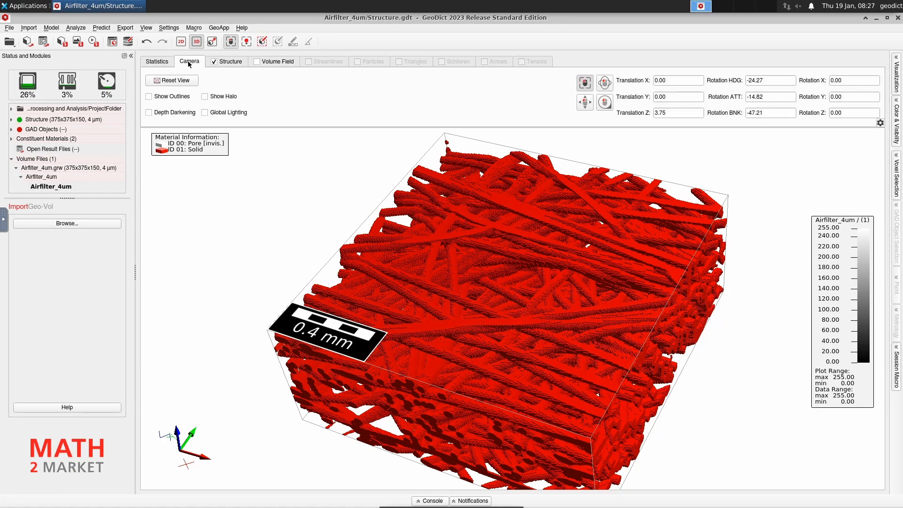
click(162, 98)
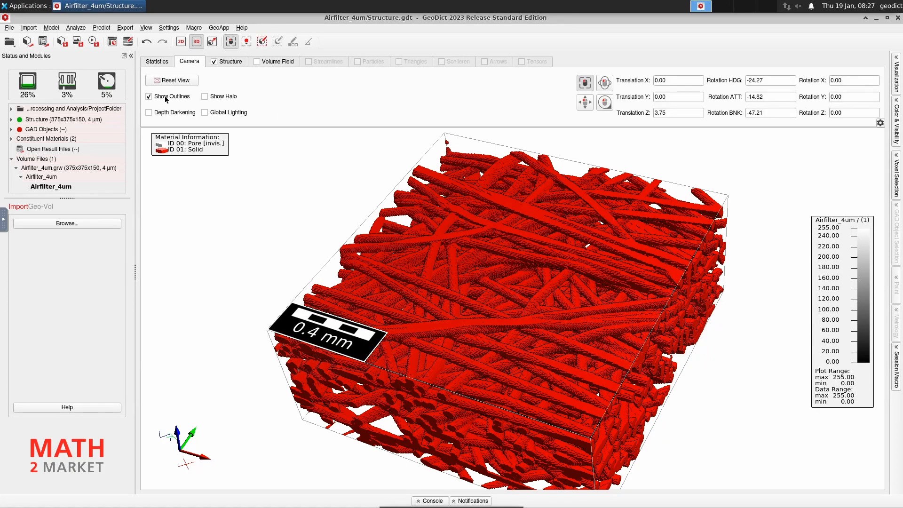
click(227, 97)
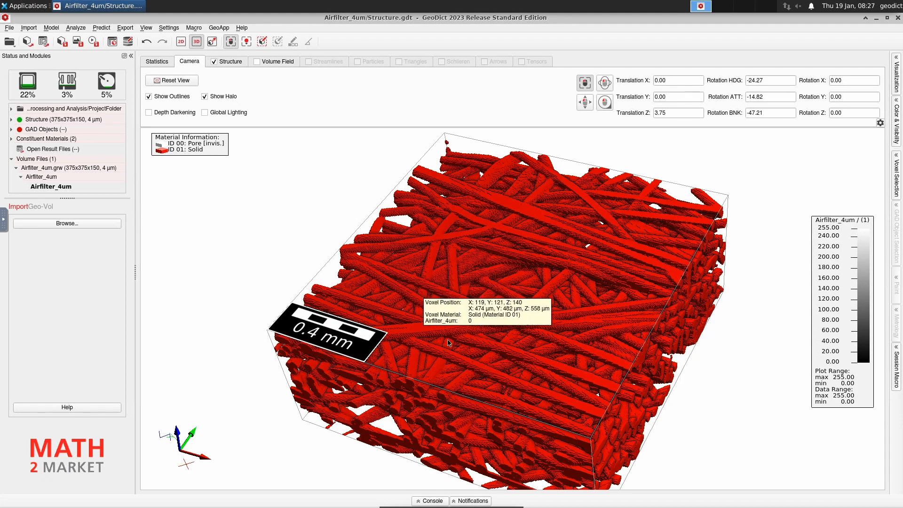
drag(471, 362, 612, 313)
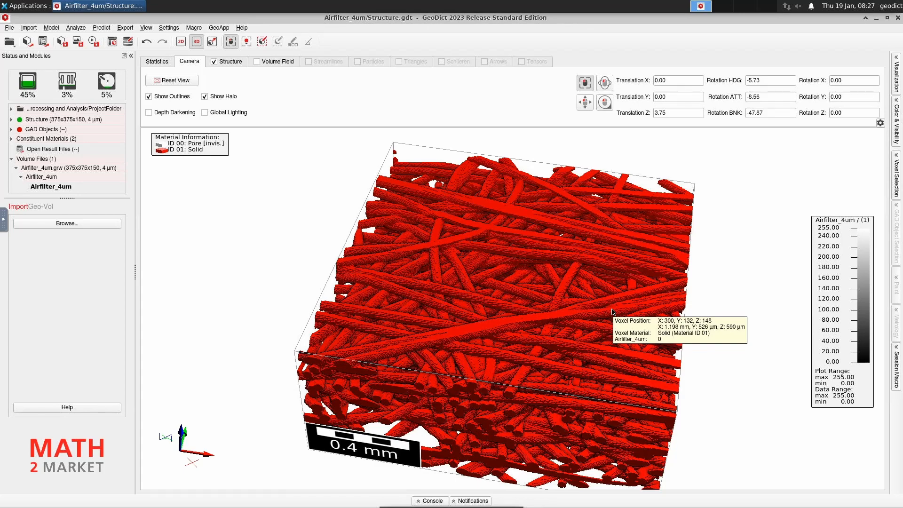
drag(508, 377, 505, 328)
middle_drag(506, 328, 501, 312)
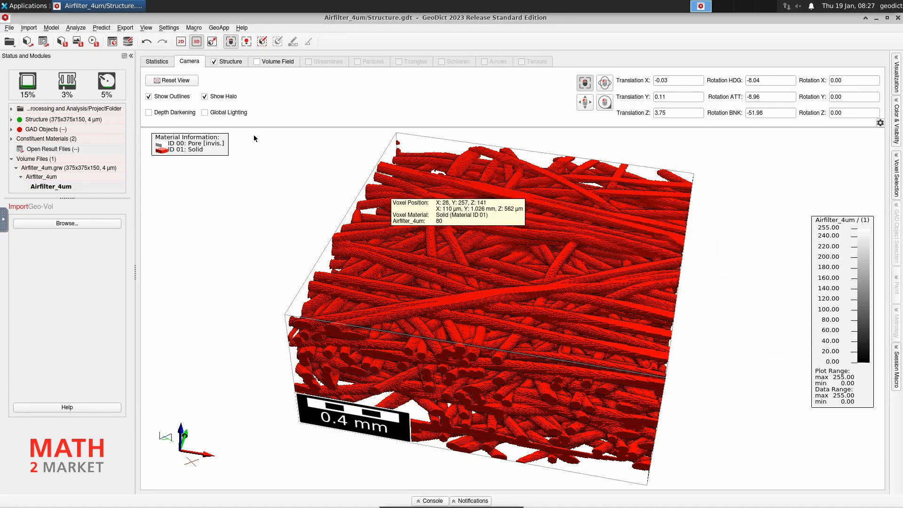
Select Analyze > FiberFind and choose Estimate Fiber Orientations as its analysis.
click(78, 30)
click(108, 41)
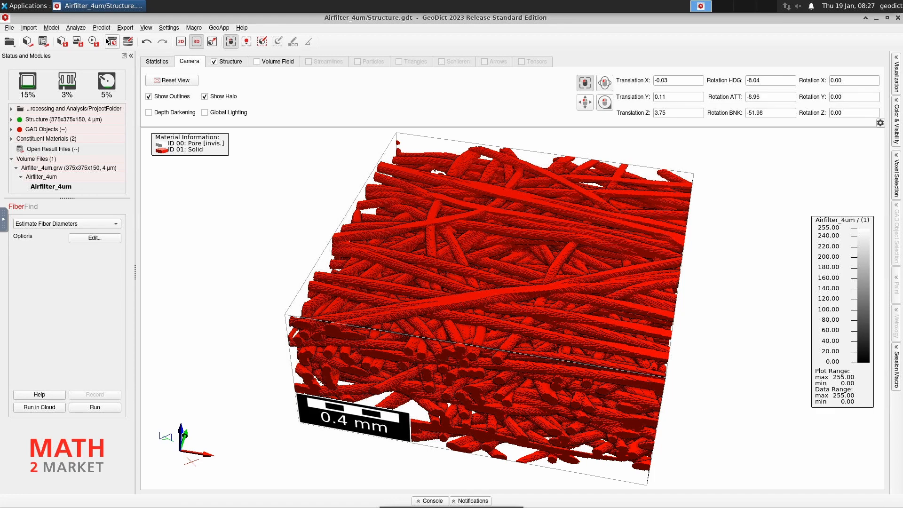
click(116, 224)
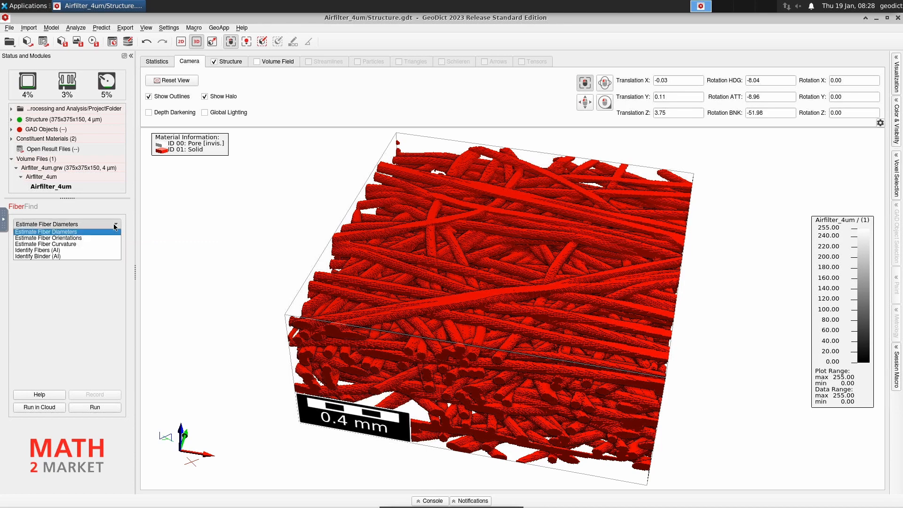
click(90, 238)
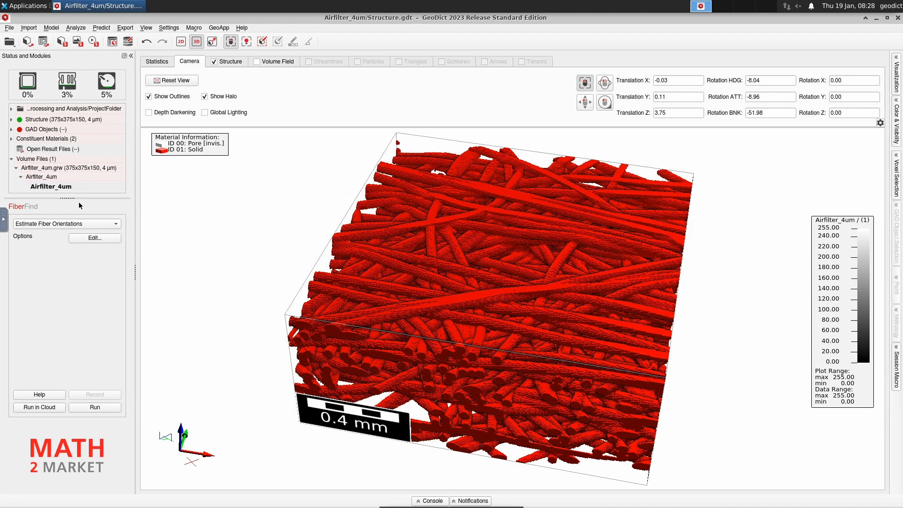
click(75, 28)
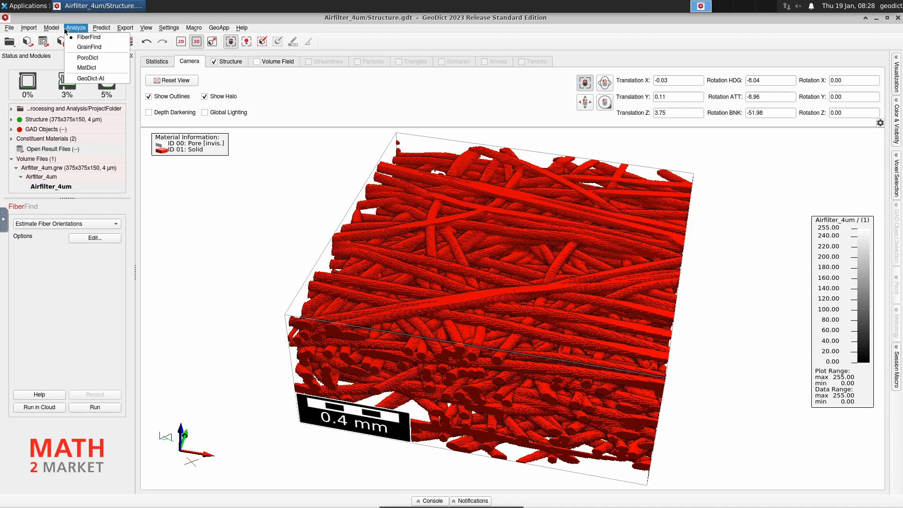
click(88, 38)
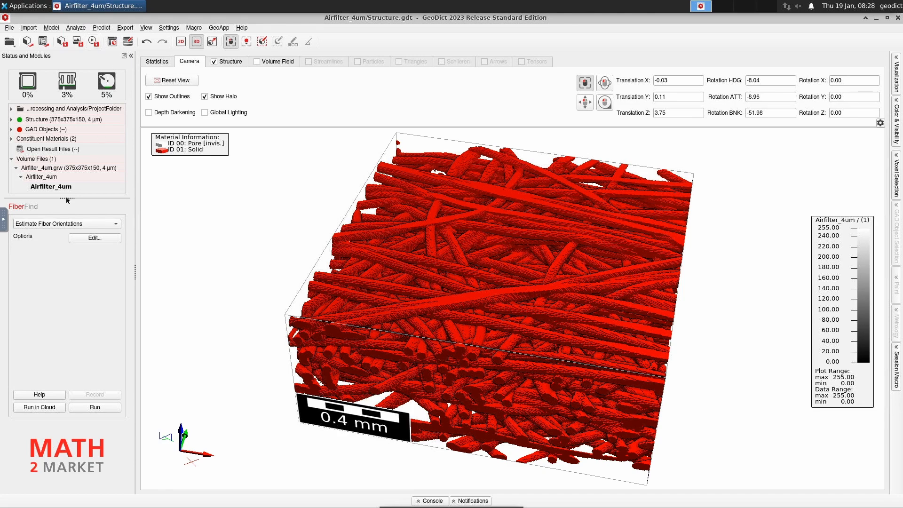
Name the fiber orientation result file Airfilter_4um.
click(103, 238)
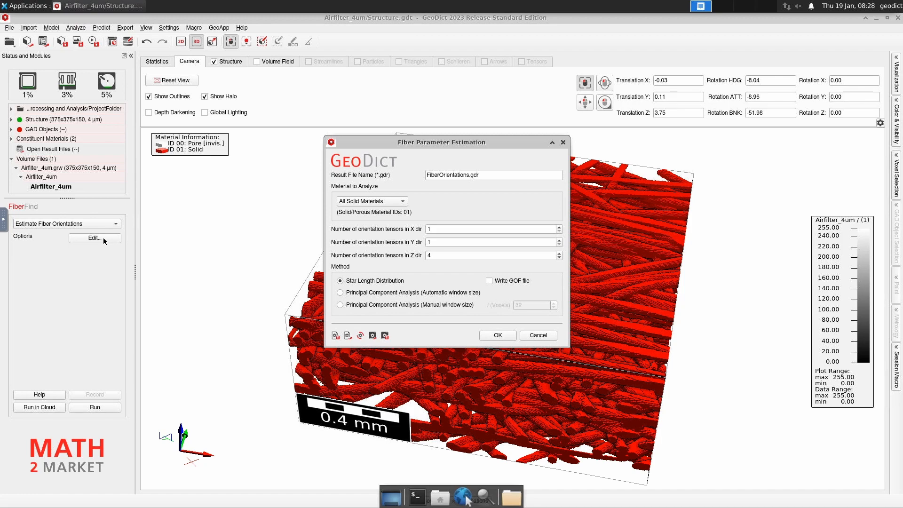
click(504, 172)
click(428, 174)
text(Airfil)
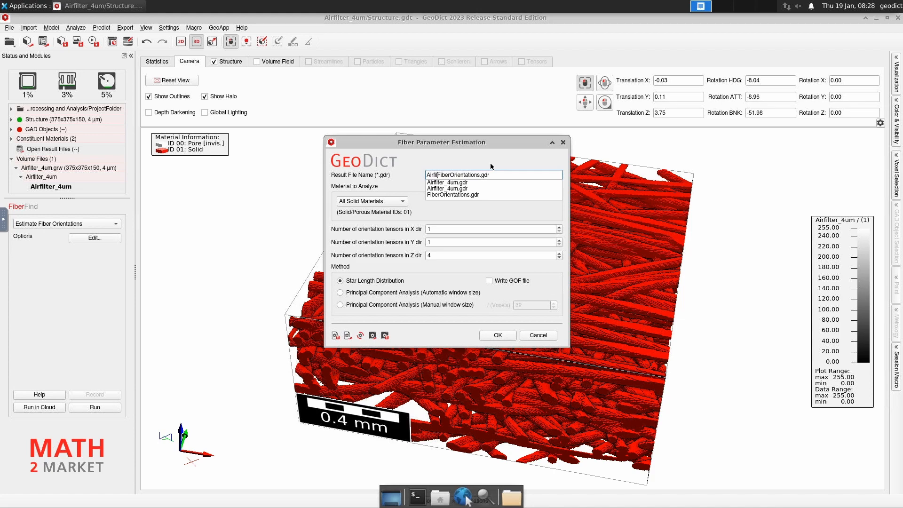
text(ter_)
key(BackSpace)
key(BackSpace)
key(BackSpace)
key(BackSpace)
key(BackSpace)
key(BackSpace)
text(ilter_4um)
key(Escape)
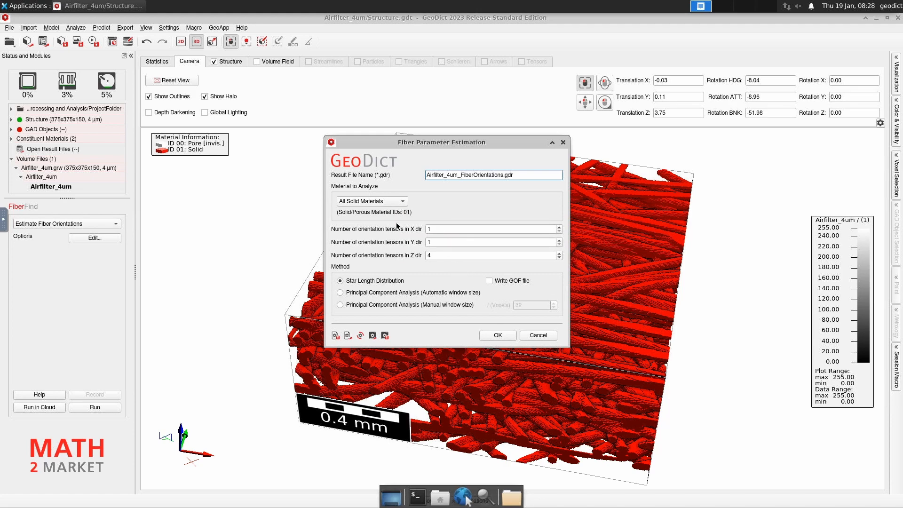
Set the Z-direction tensor count to 1, enable Write GOF file, and confirm the parameters.
double_click(436, 254)
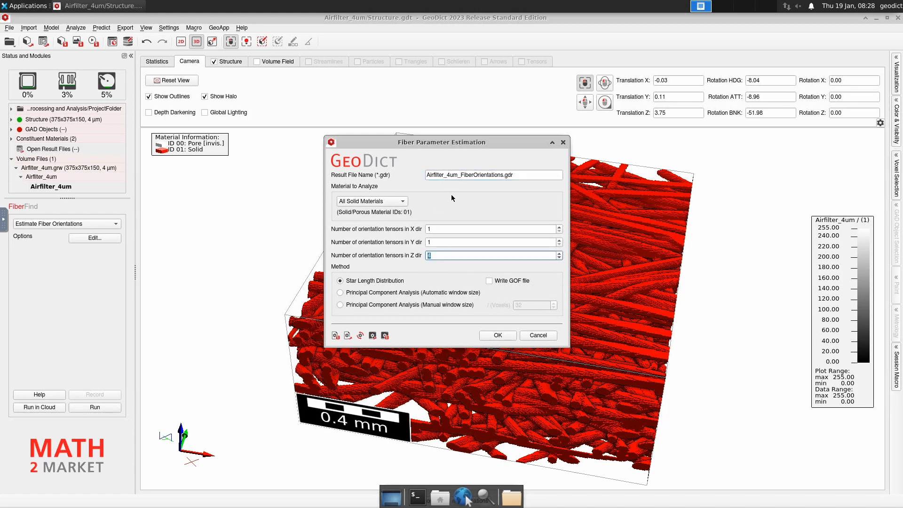
text(1)
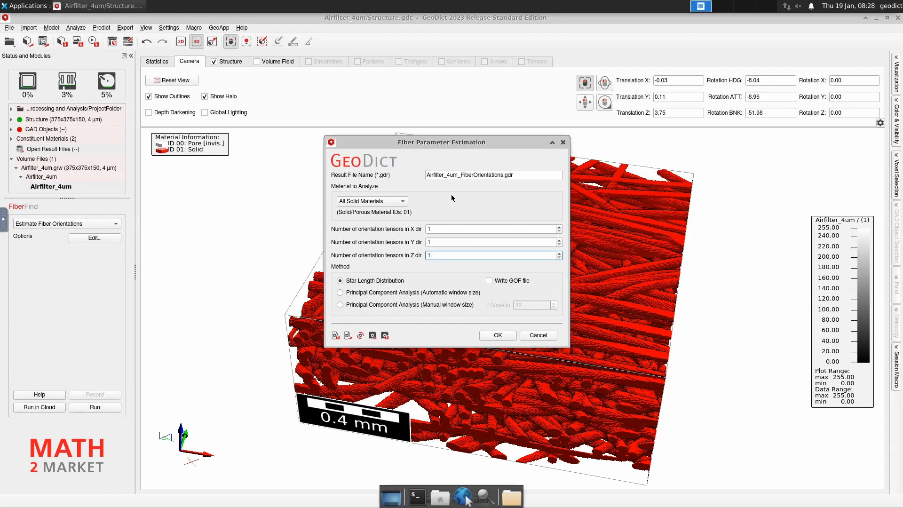
click(489, 281)
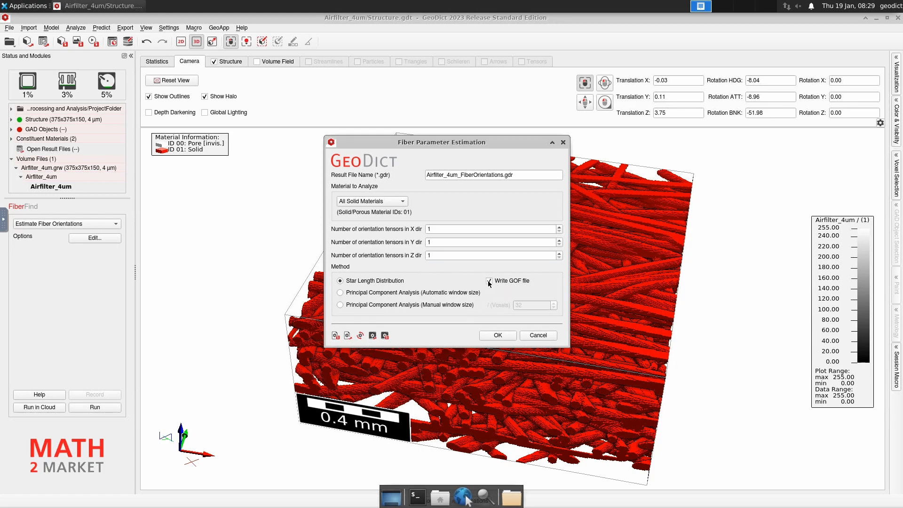
click(499, 335)
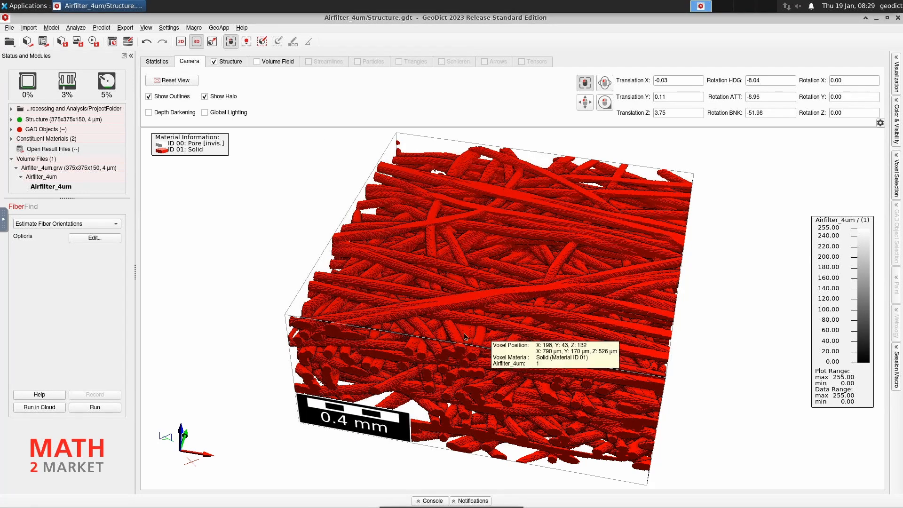
Run the fiber orientation estimation to produce Airfilter_4um_FiberOrientations.gdr with per-block tensors.
click(109, 408)
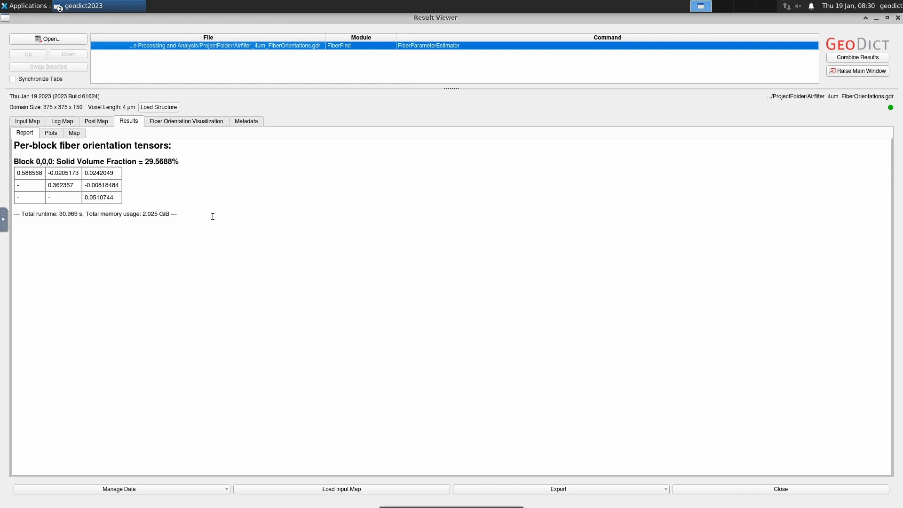
Load all components of the *.gof file as volume fields and close the Result Viewer.
click(182, 123)
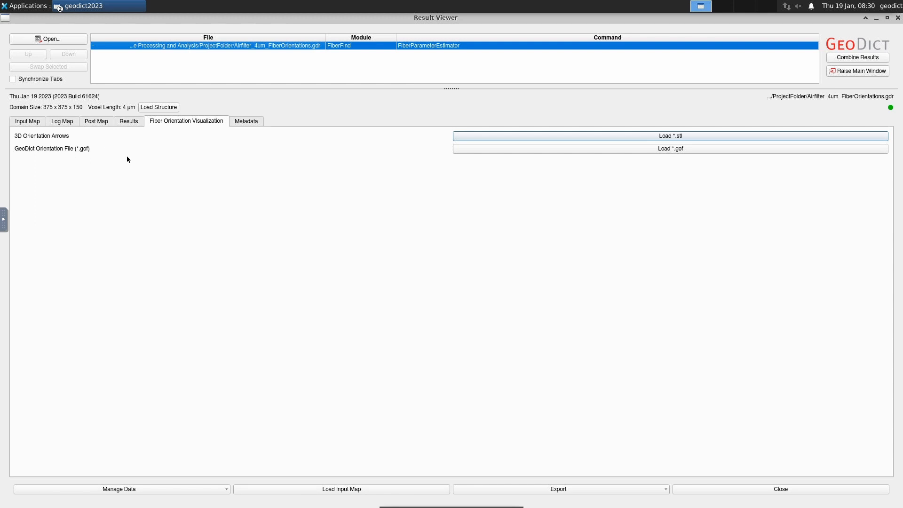
click(716, 148)
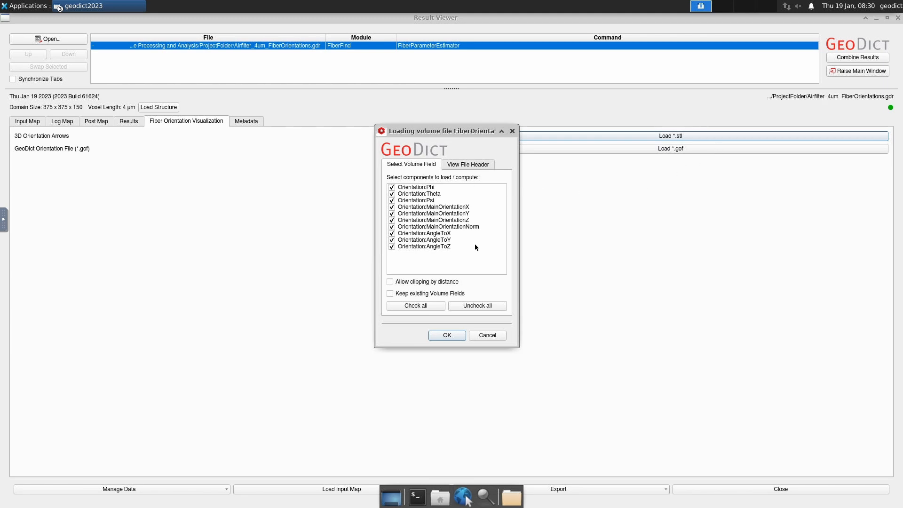
click(447, 335)
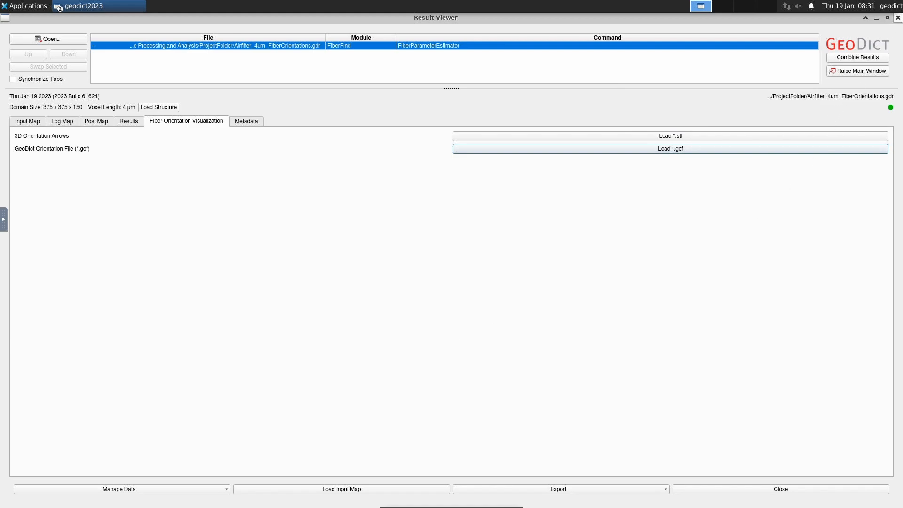
click(897, 18)
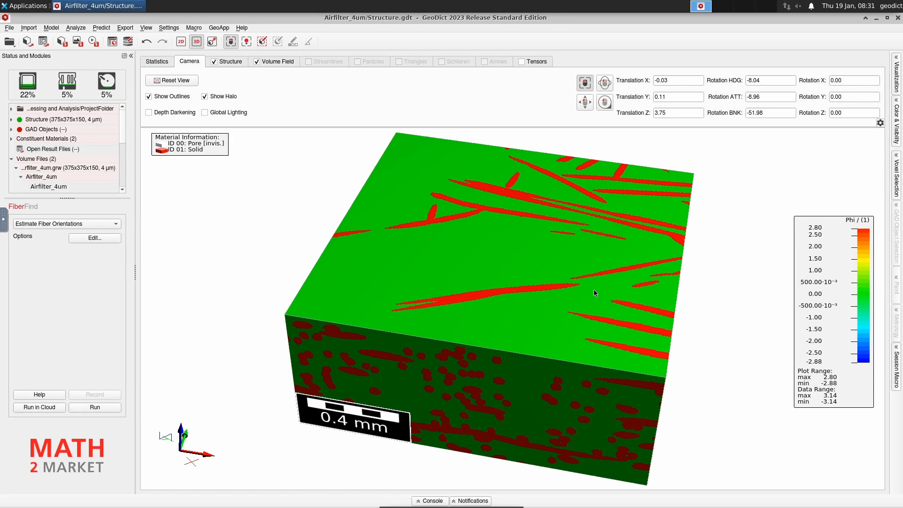
Hide the Structure and show the Phi-coloured volume field with pore ID 00 hidden, leaving only solid.
click(215, 61)
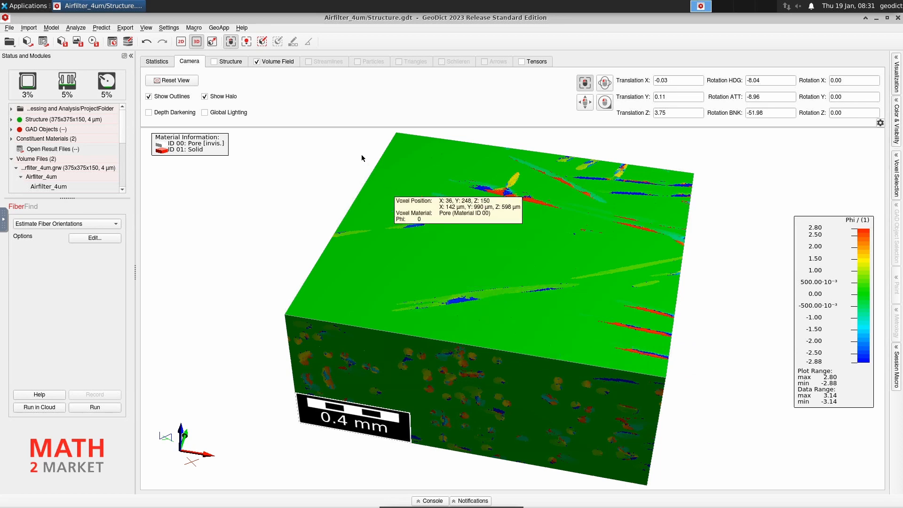
click(277, 62)
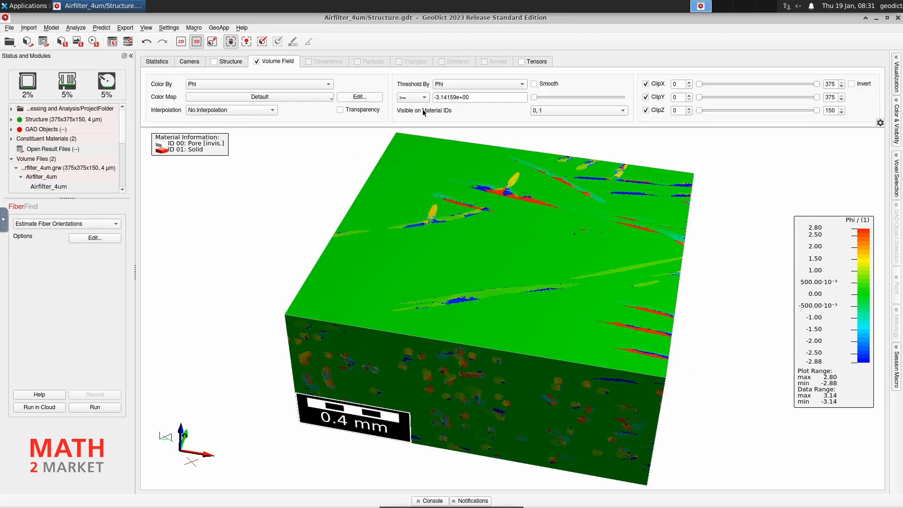
click(575, 111)
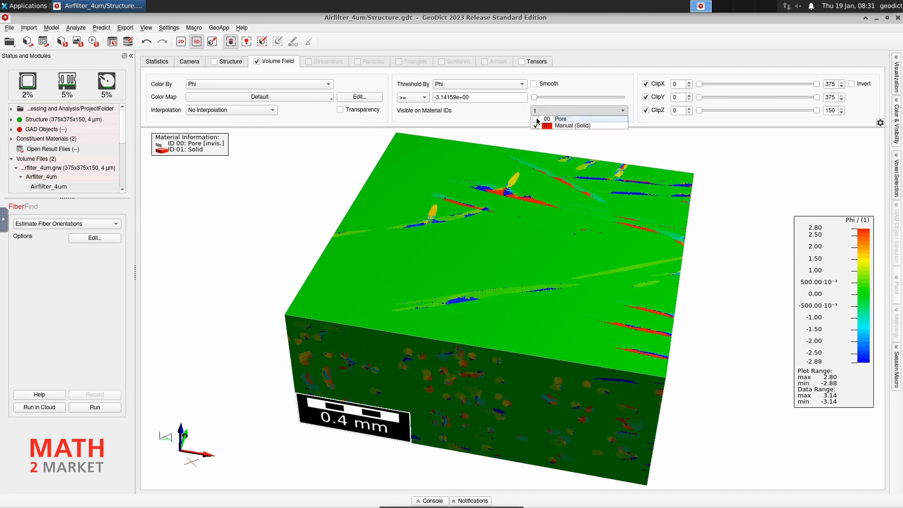
click(521, 284)
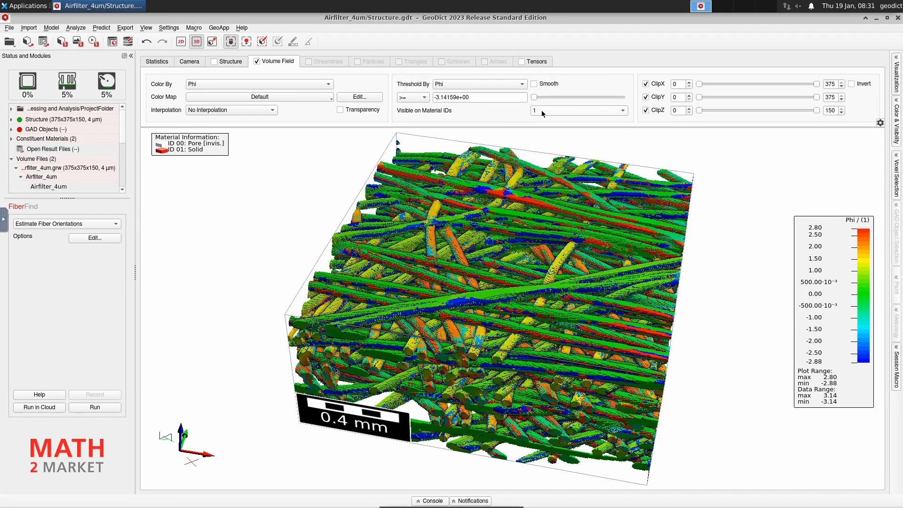
click(559, 112)
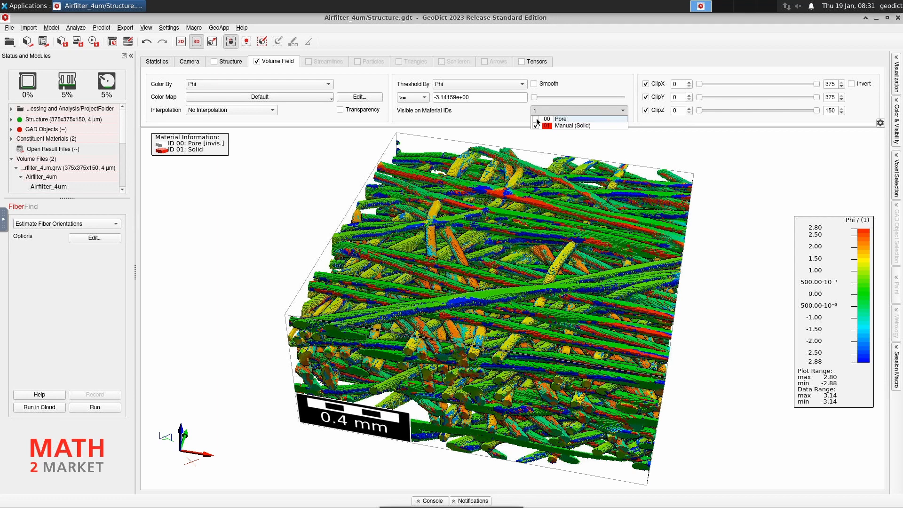
click(503, 217)
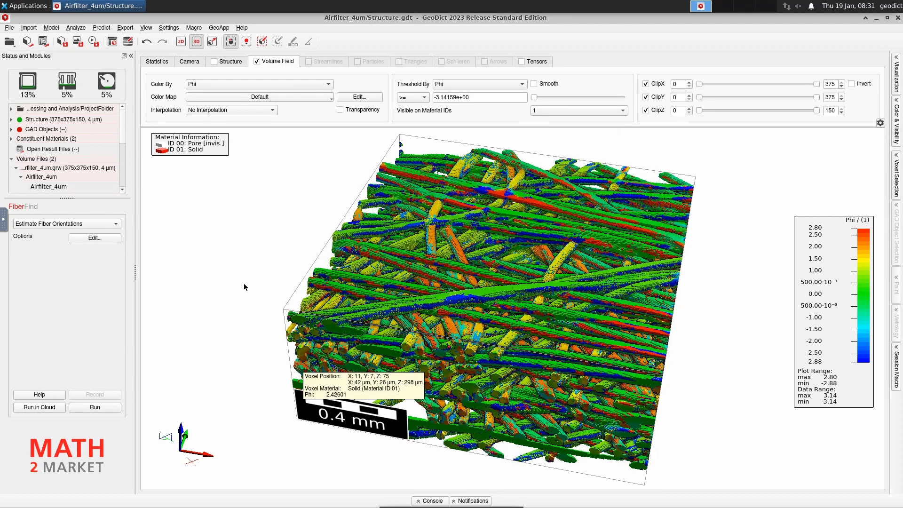
click(301, 85)
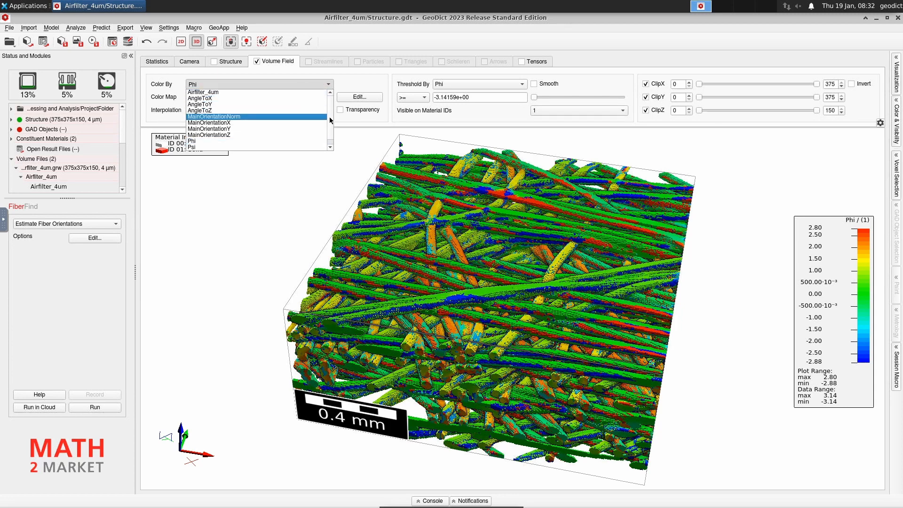
Colour the solid fibres by AngleToX and rotate the view slightly to inspect them.
scroll(329, 124, down, 1)
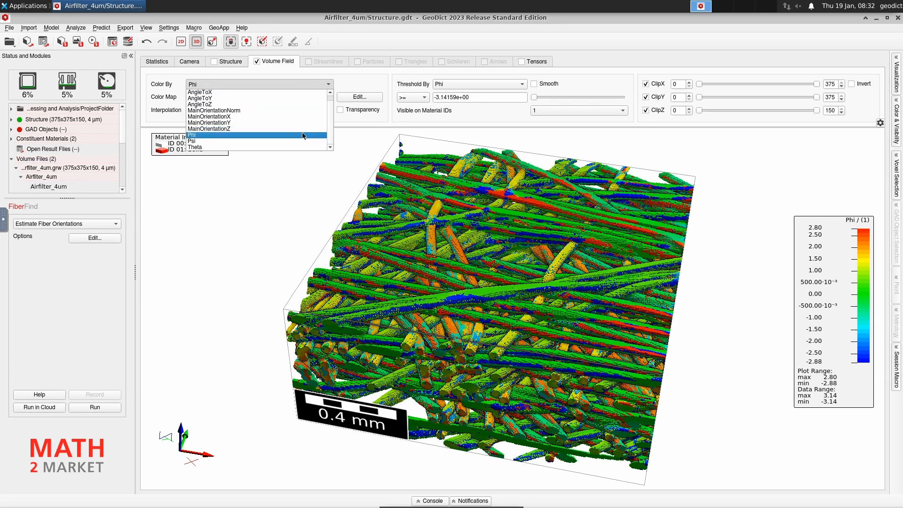
scroll(330, 112, up, 1)
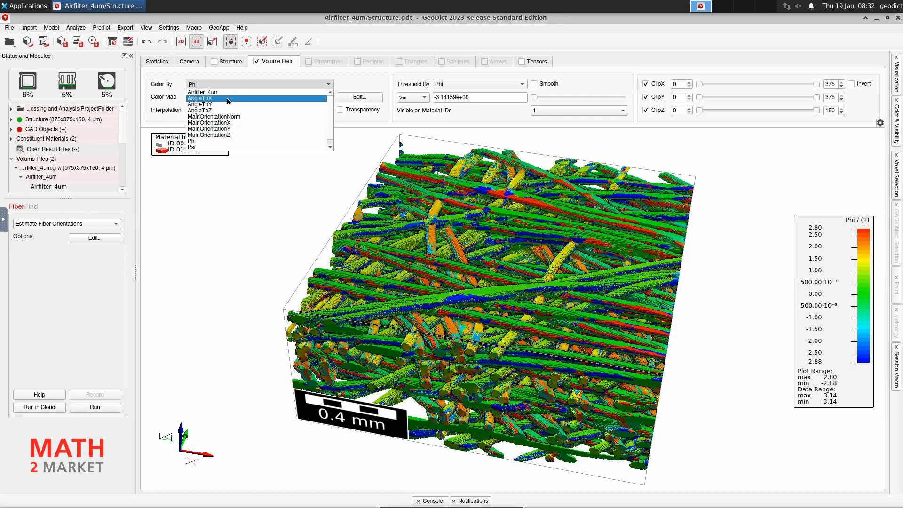
click(270, 61)
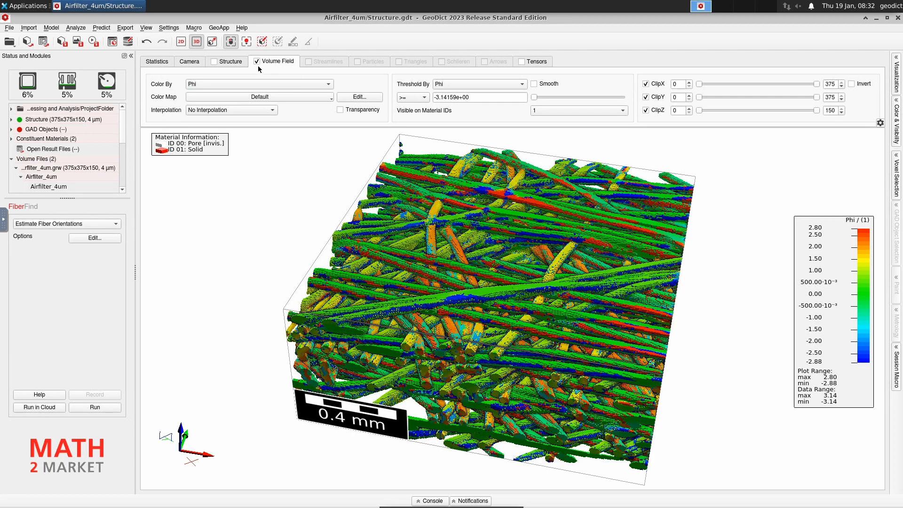
click(214, 82)
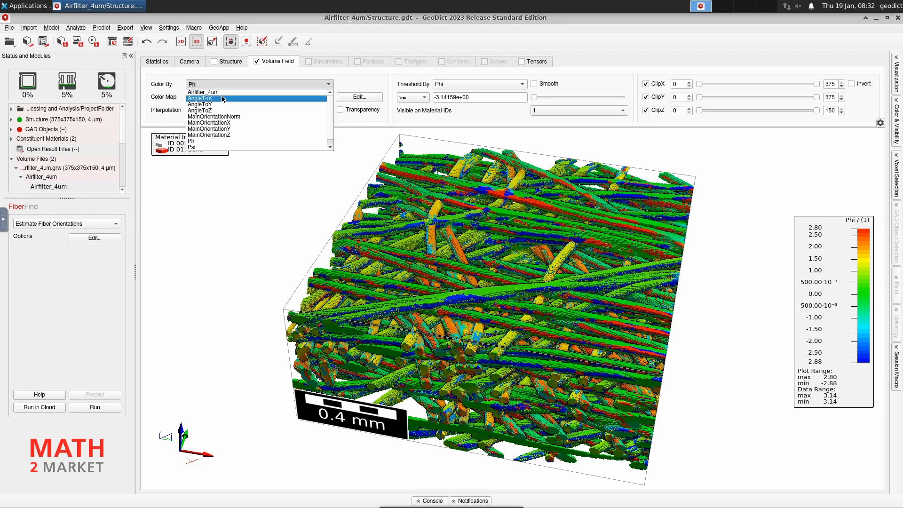
click(223, 99)
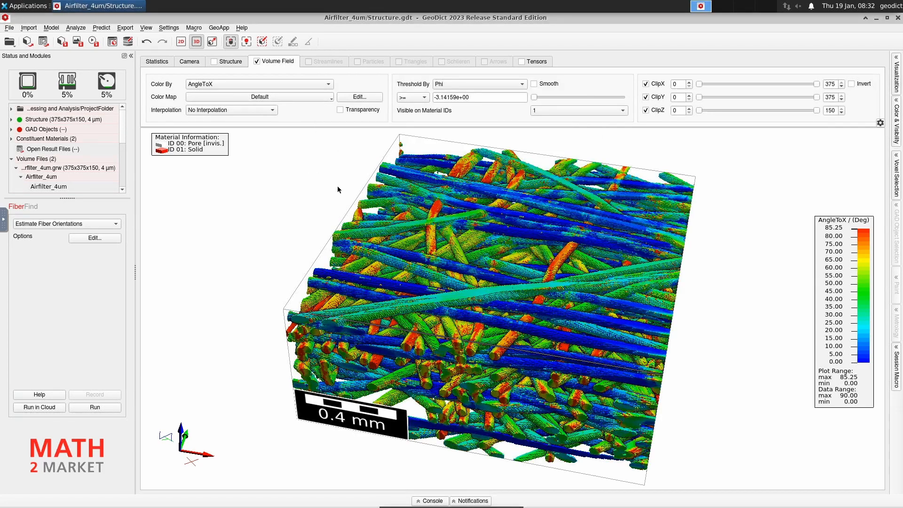
drag(548, 422, 465, 436)
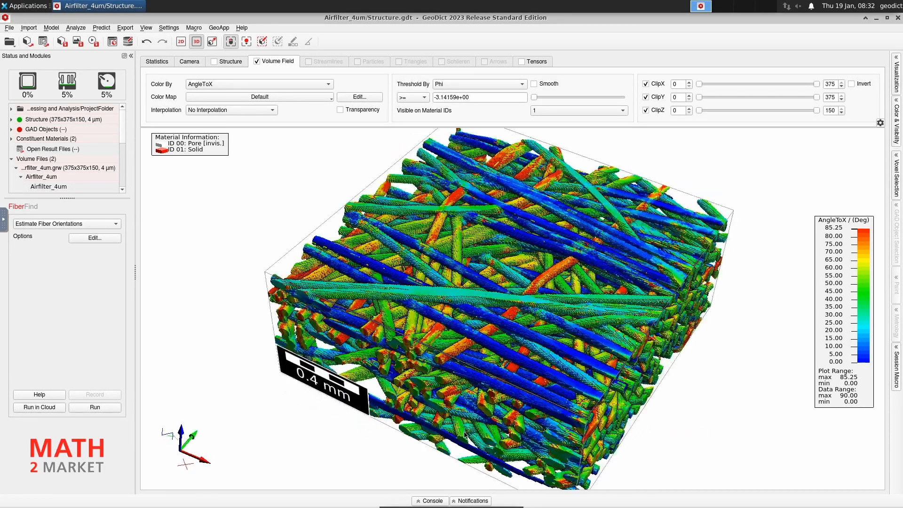
mouse_move(512, 382)
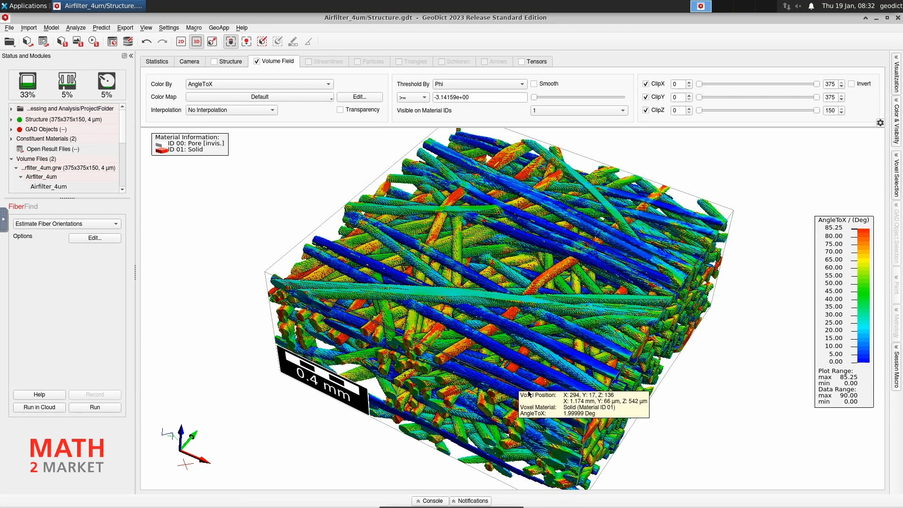
mouse_move(537, 399)
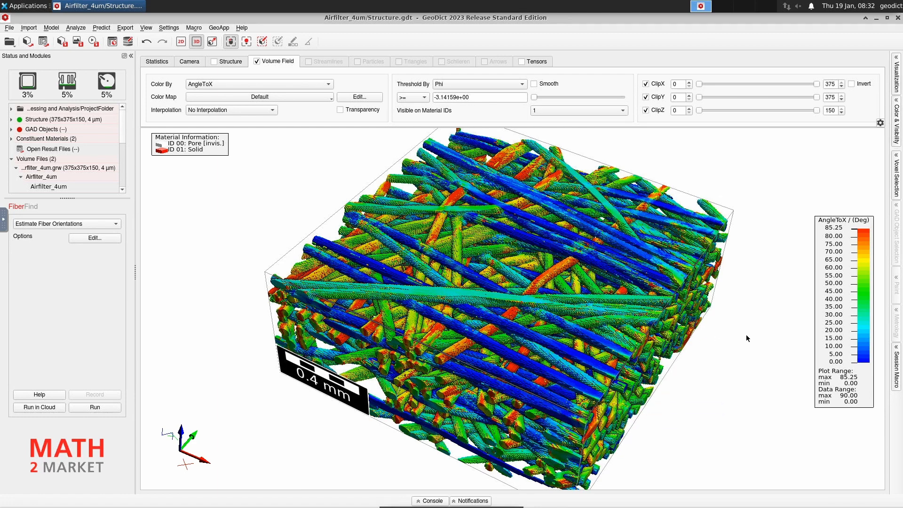
drag(614, 416, 580, 414)
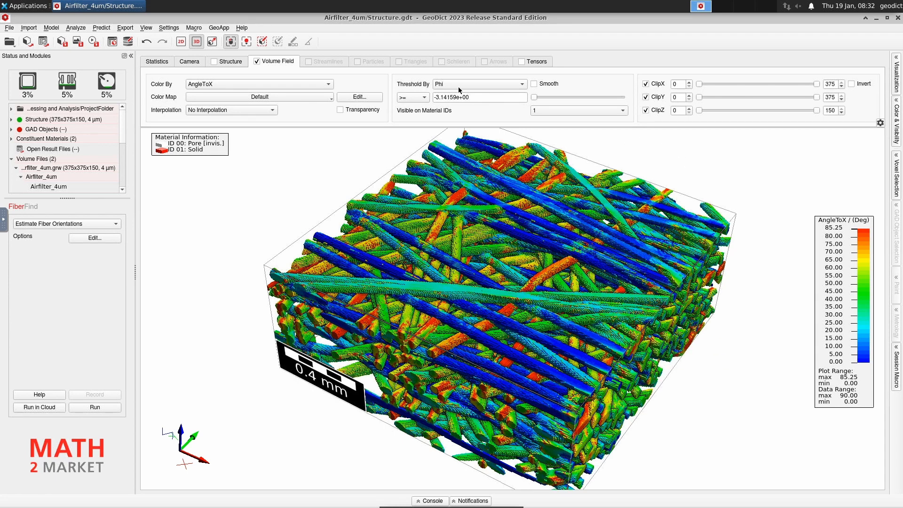
Threshold the fibres by AngleToX, try a high cutoff, then return the cutoff to 0.
click(508, 85)
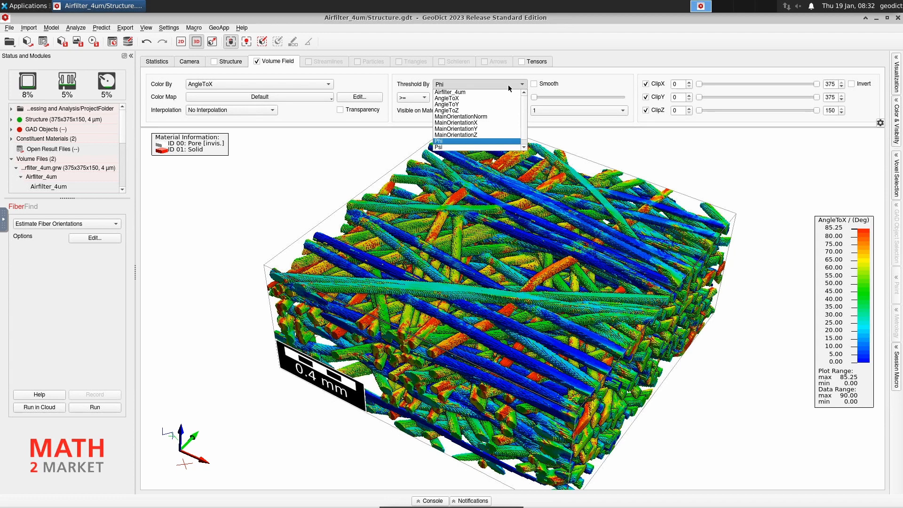
click(470, 98)
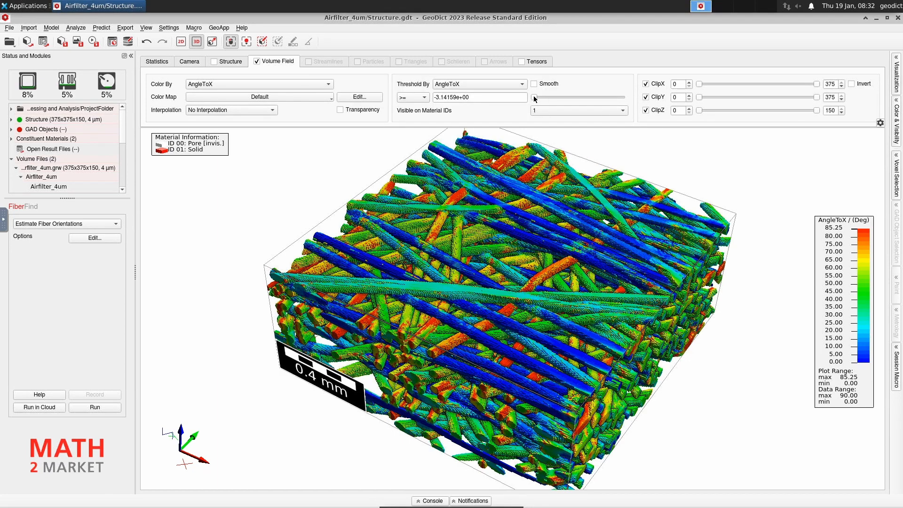
drag(535, 98, 606, 100)
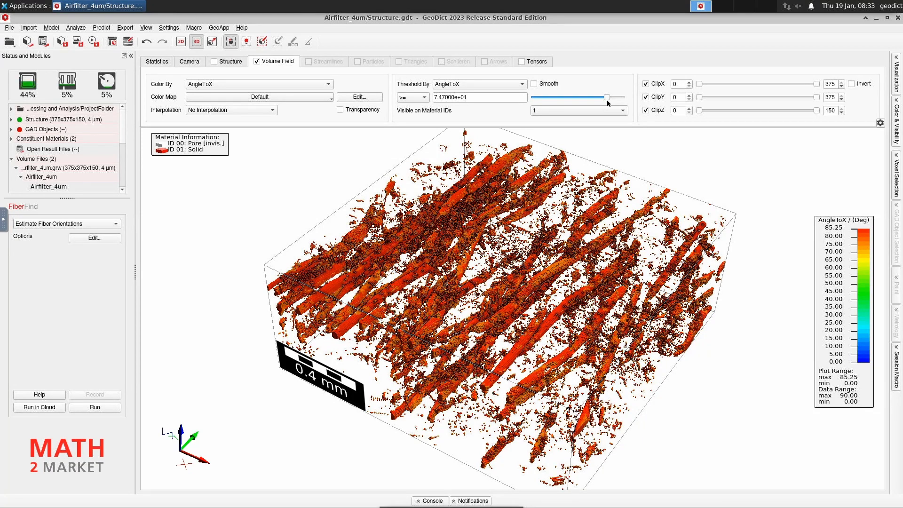
drag(607, 99, 530, 98)
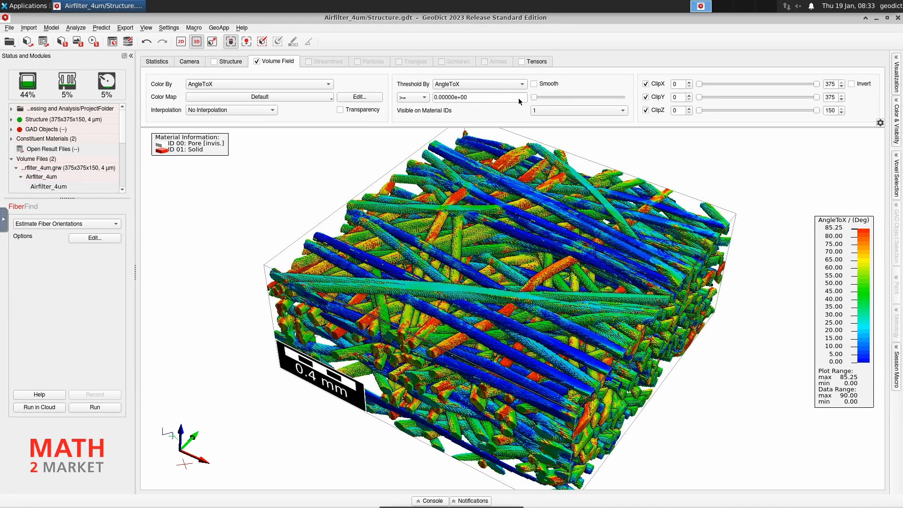
click(414, 98)
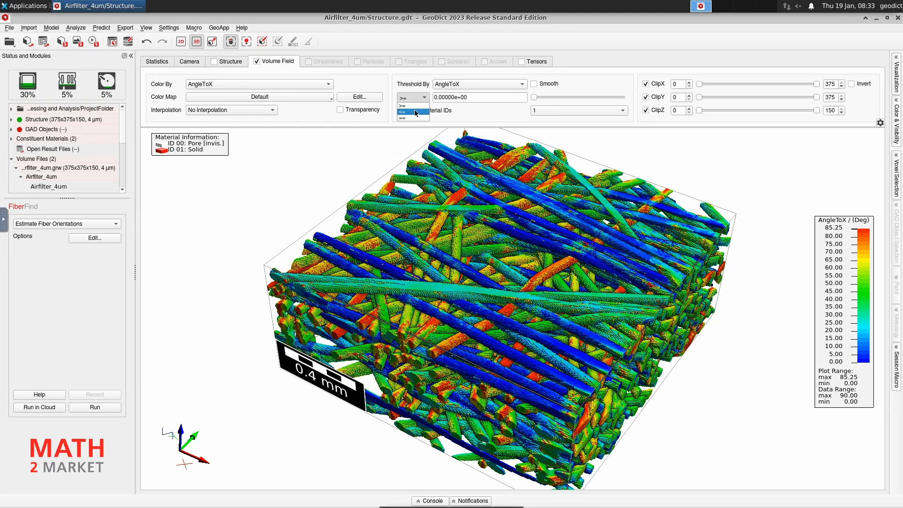
Show only fibres with AngleToX ≤ 46.68 degrees, then switch back to the plain Structure display.
click(415, 111)
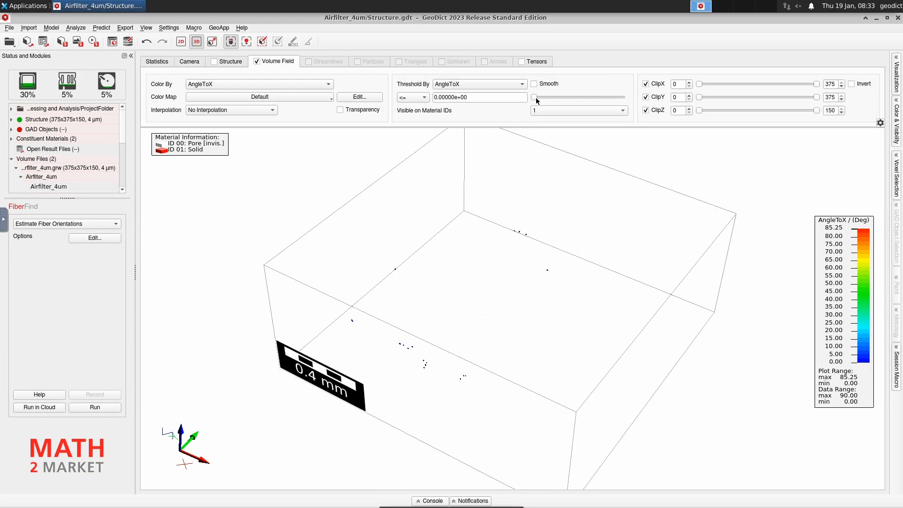
drag(535, 97, 581, 100)
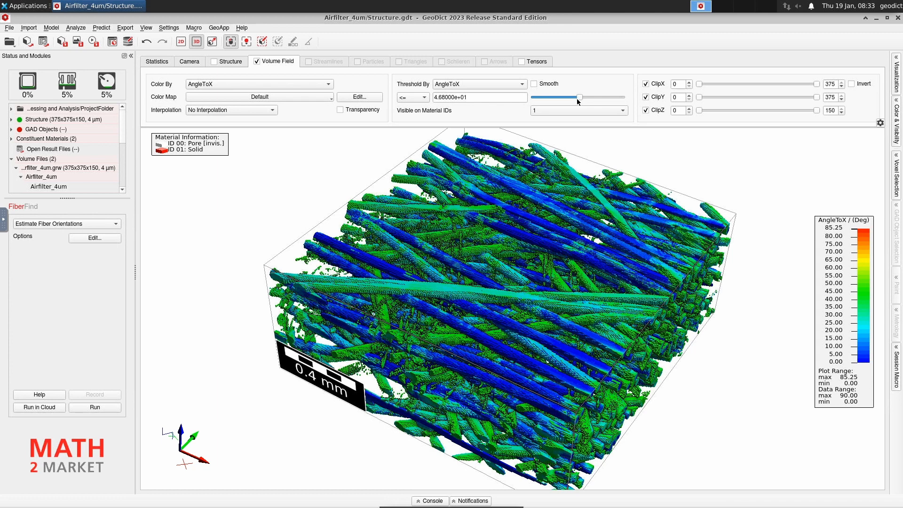
click(215, 62)
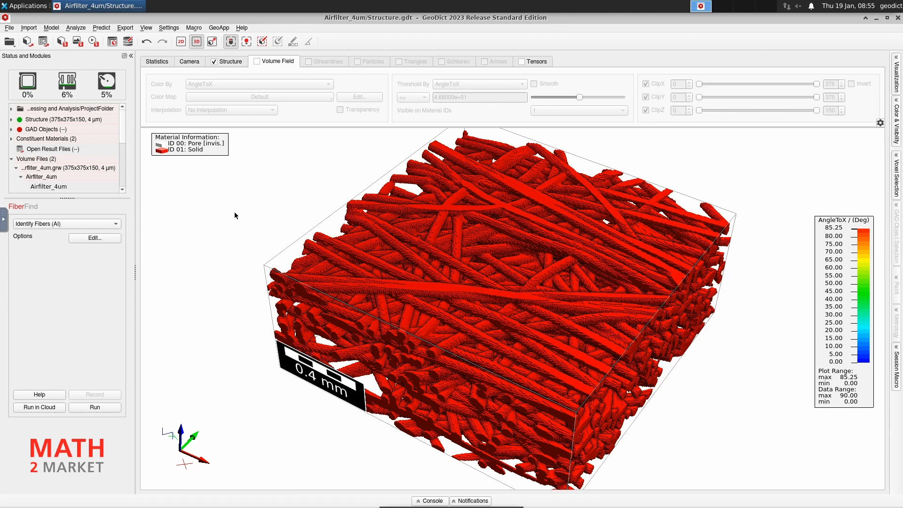
Select Identify Fibers (AI) as the FiberFind analysis and open its Options settings.
click(75, 225)
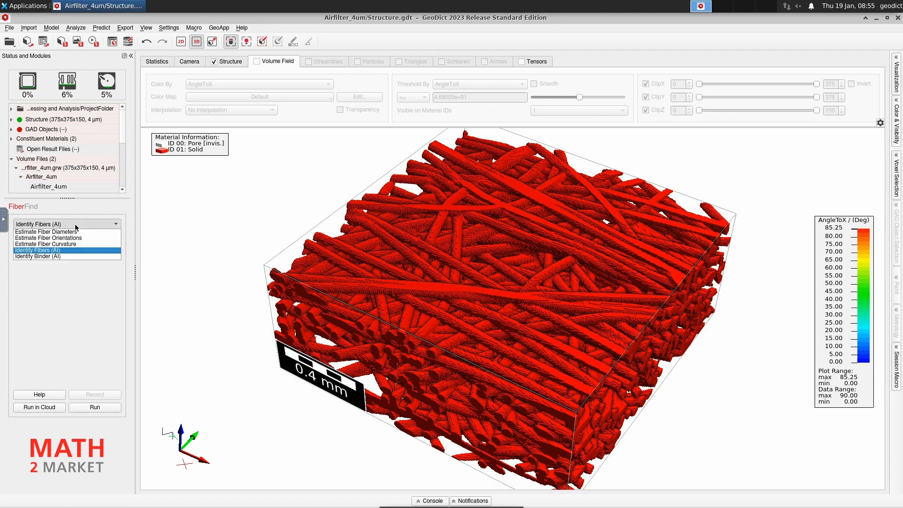
click(72, 251)
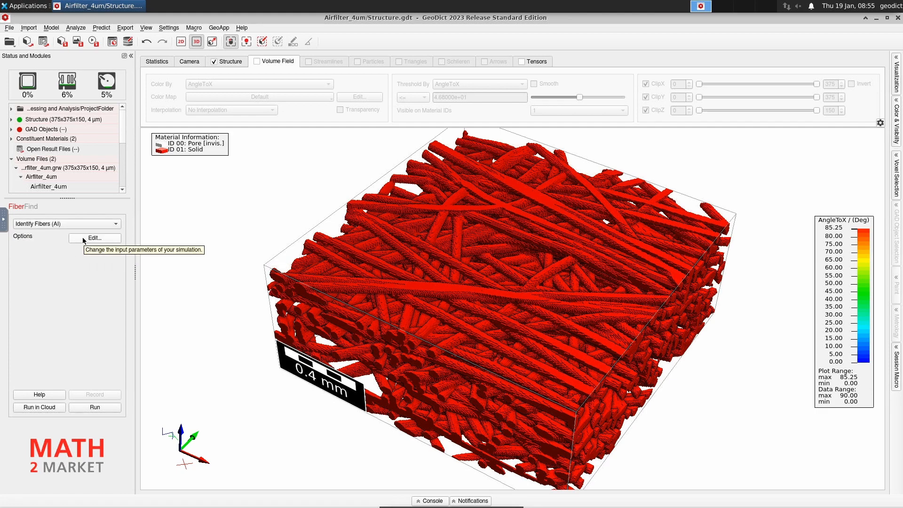
click(83, 237)
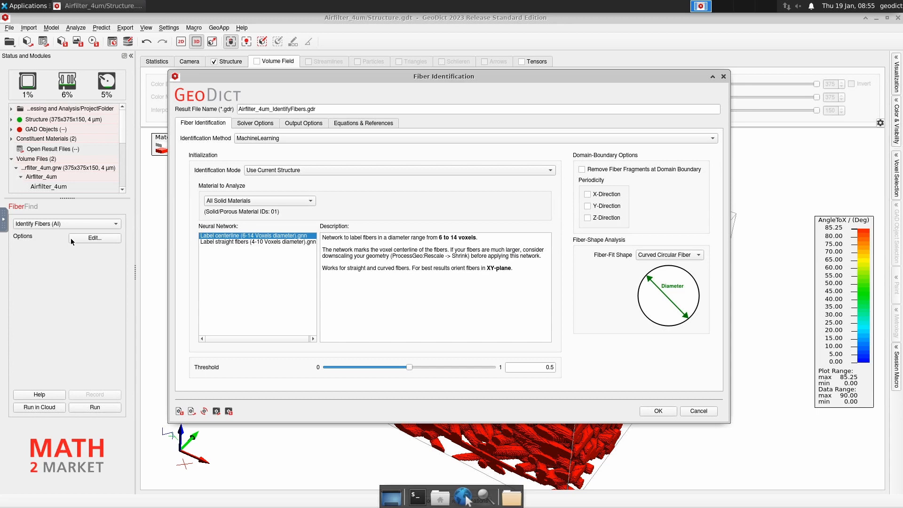
click(328, 108)
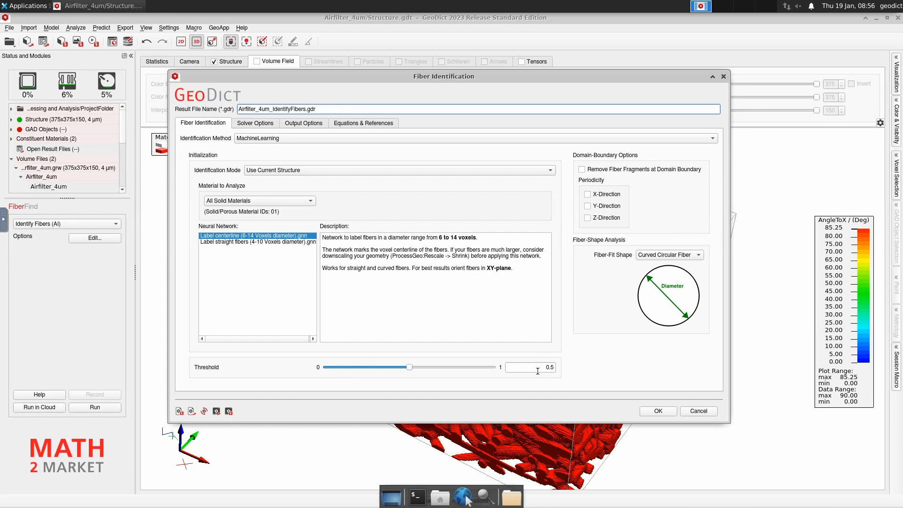
Keep Curved Circular Fiber fitting, review Solver Options, change the fiber-orientation distribution saving option, and confirm.
mouse_move(537, 372)
click(700, 256)
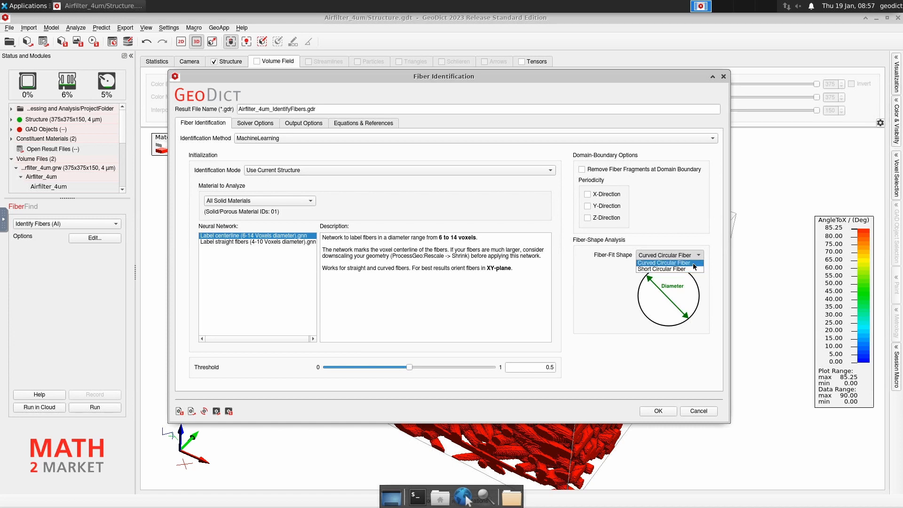
click(694, 263)
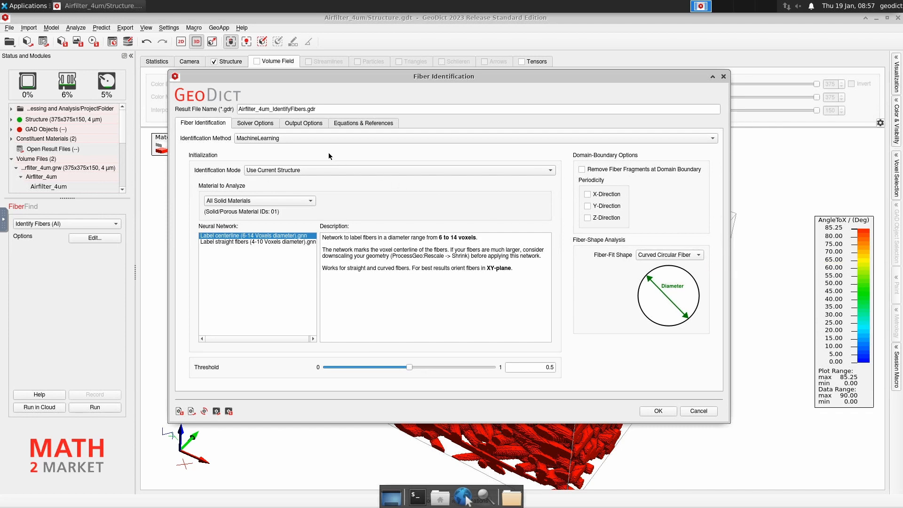
click(256, 123)
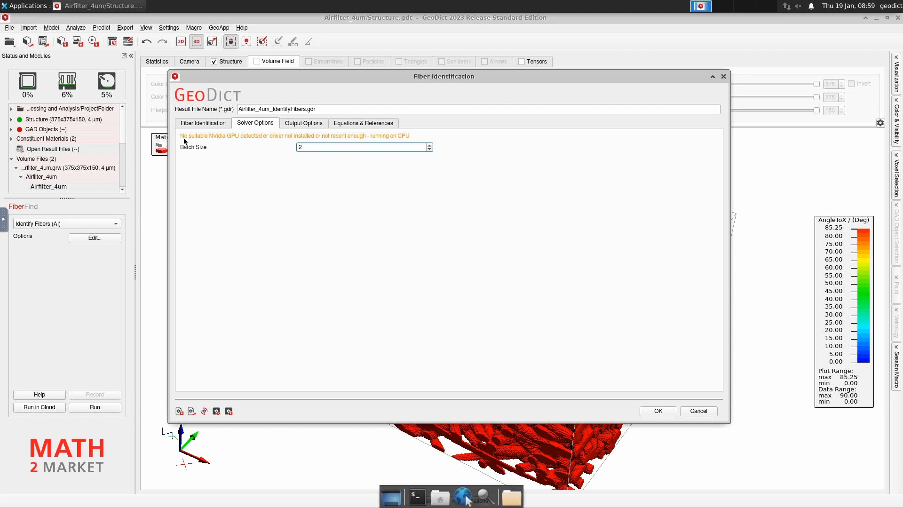
click(299, 124)
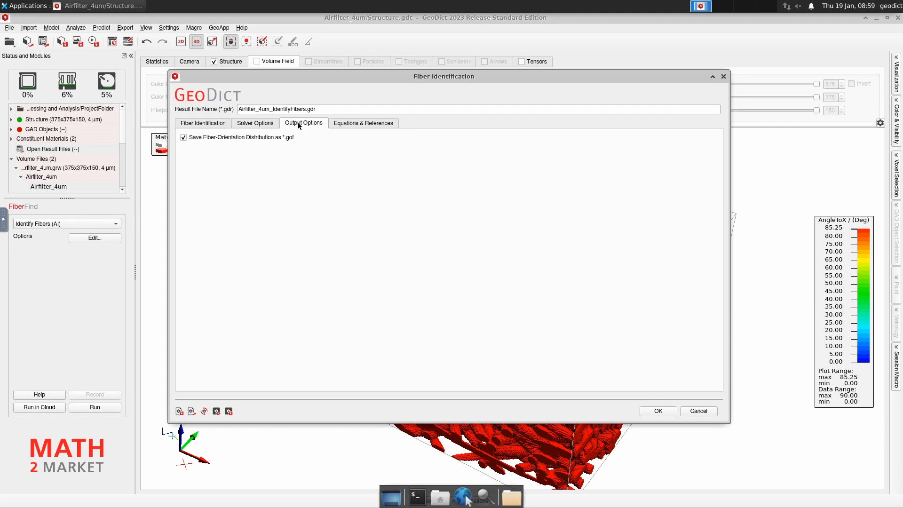
click(183, 138)
click(658, 411)
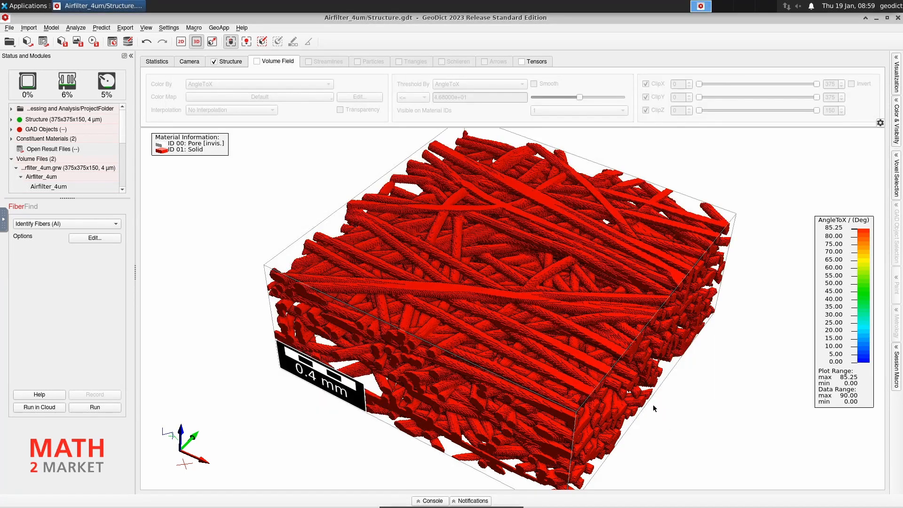
Run the AI fiber identification, overwriting the previous result file, to find 341 fibres.
click(94, 408)
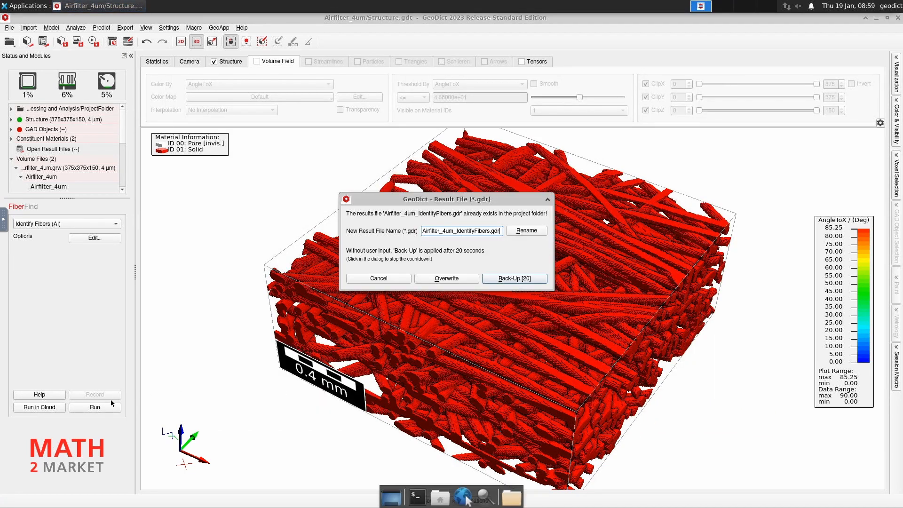
click(451, 278)
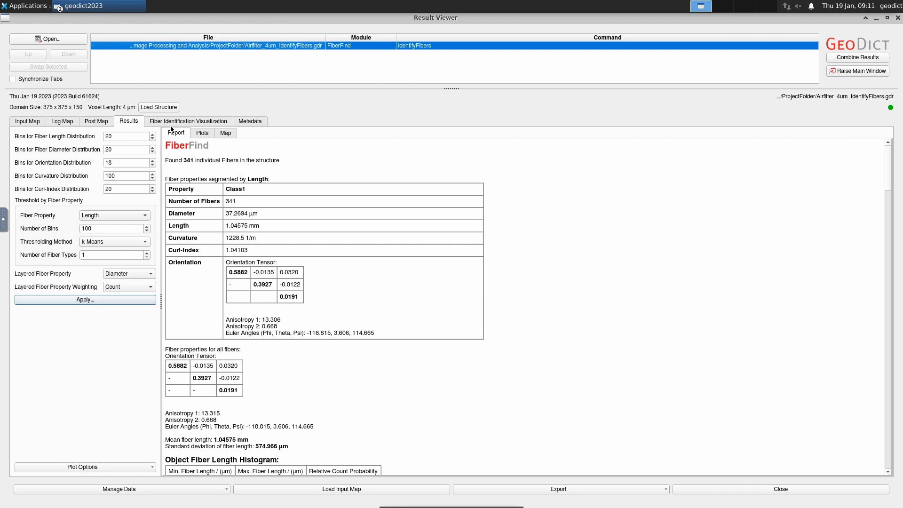
Show the Fiber Identification Visualization outputs in the Result Viewer.
click(188, 121)
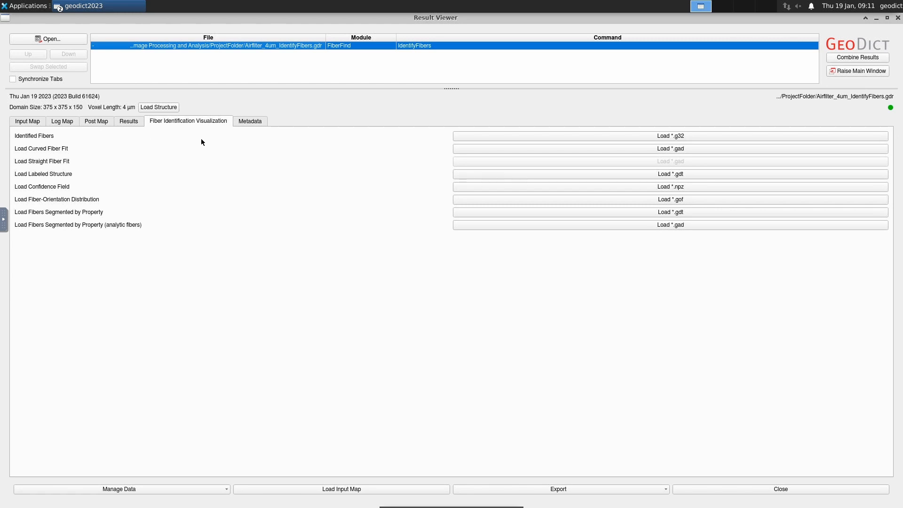
Load the identified fibres from fibers.g32 as an index image and hide the structure.
click(702, 136)
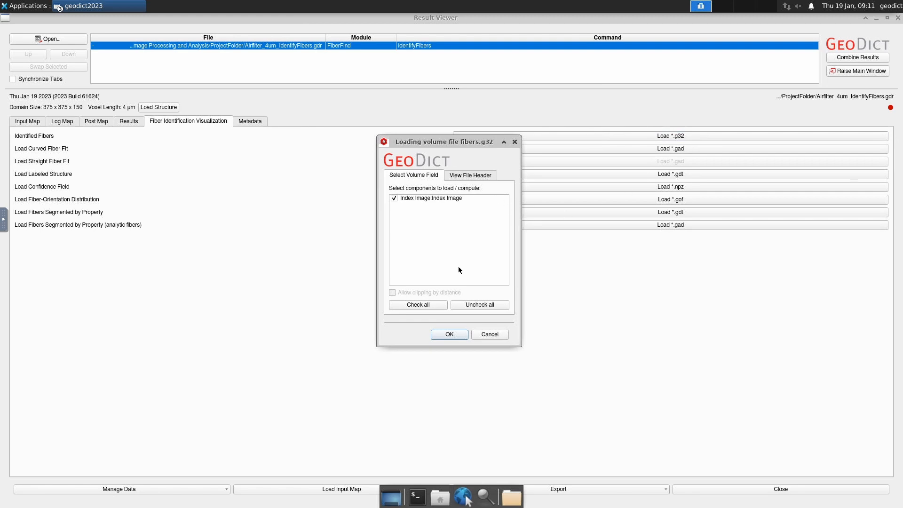
click(456, 334)
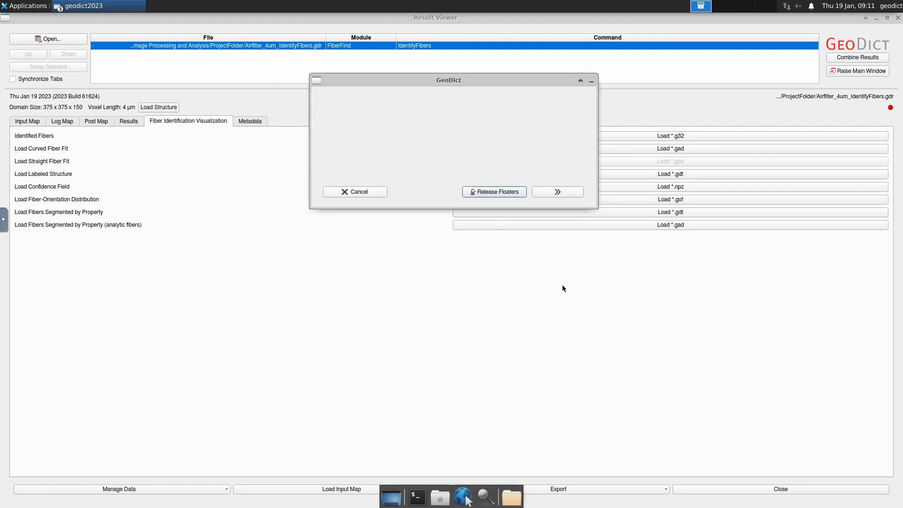
click(477, 240)
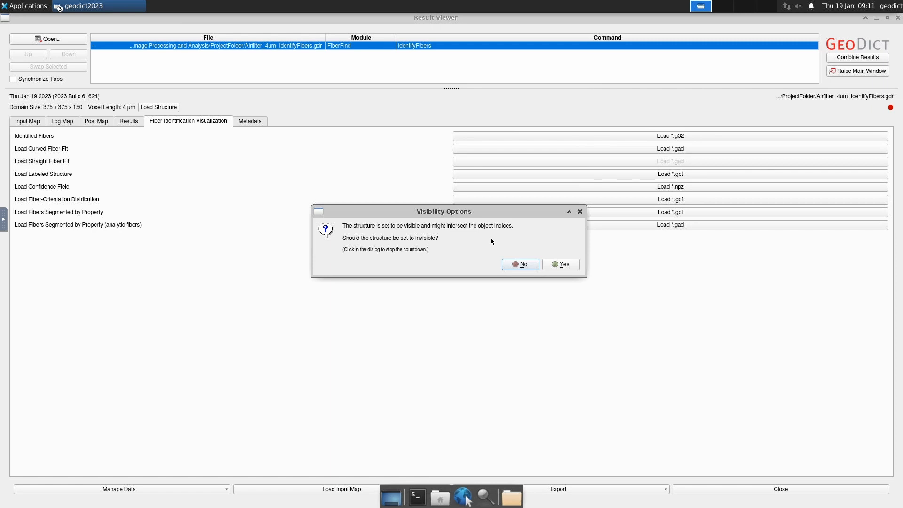
click(551, 262)
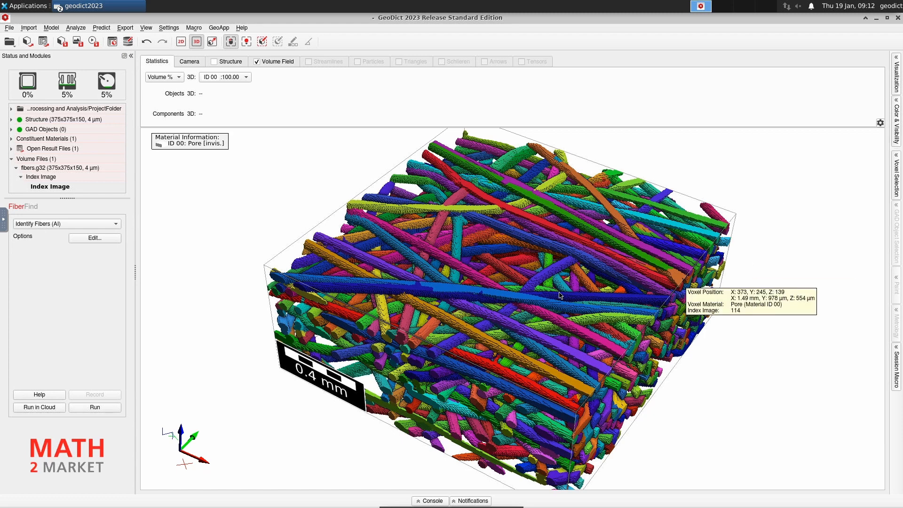
Orbit the coloured fibre index image to inspect it from several angles.
drag(505, 319, 621, 356)
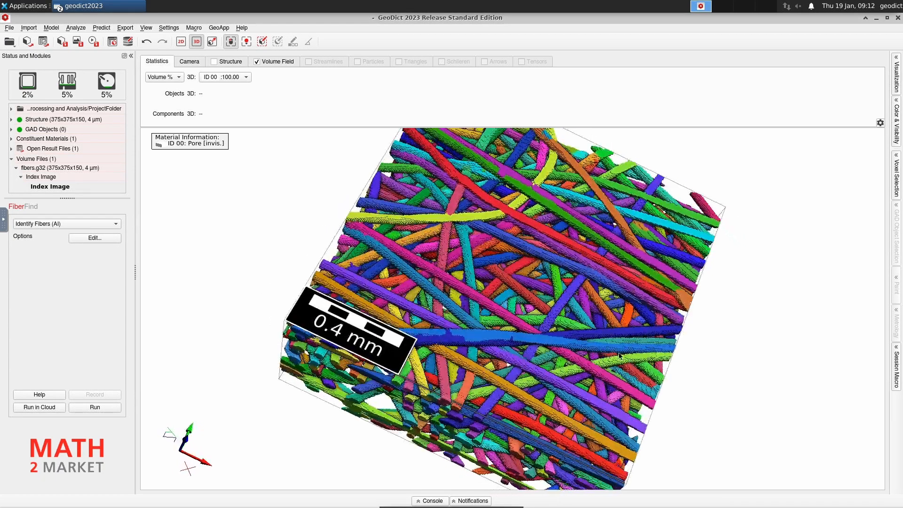
drag(493, 345, 513, 333)
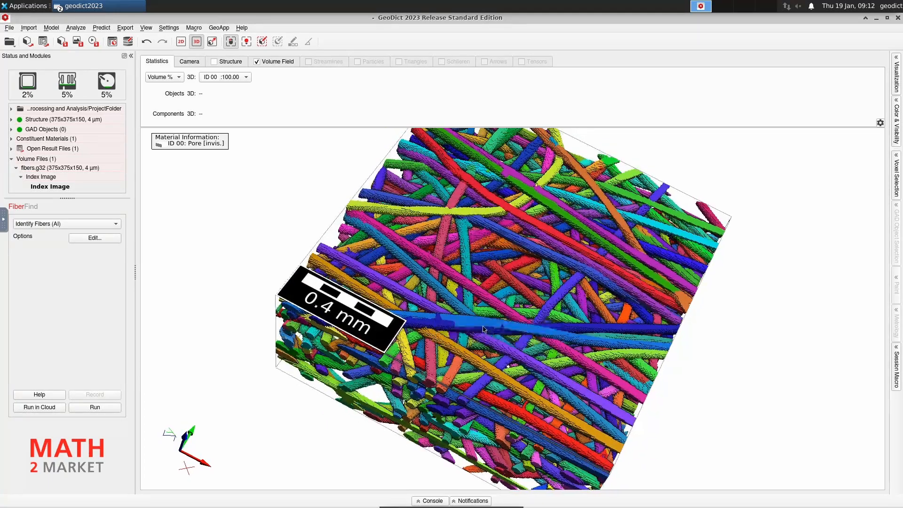
drag(430, 312, 443, 318)
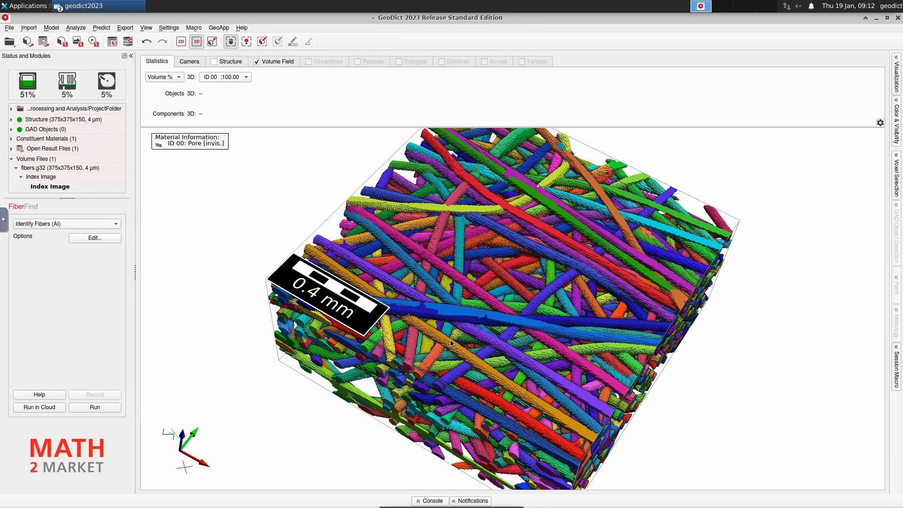
mouse_move(453, 340)
mouse_down()
mouse_move(455, 316)
mouse_move(455, 336)
mouse_up()
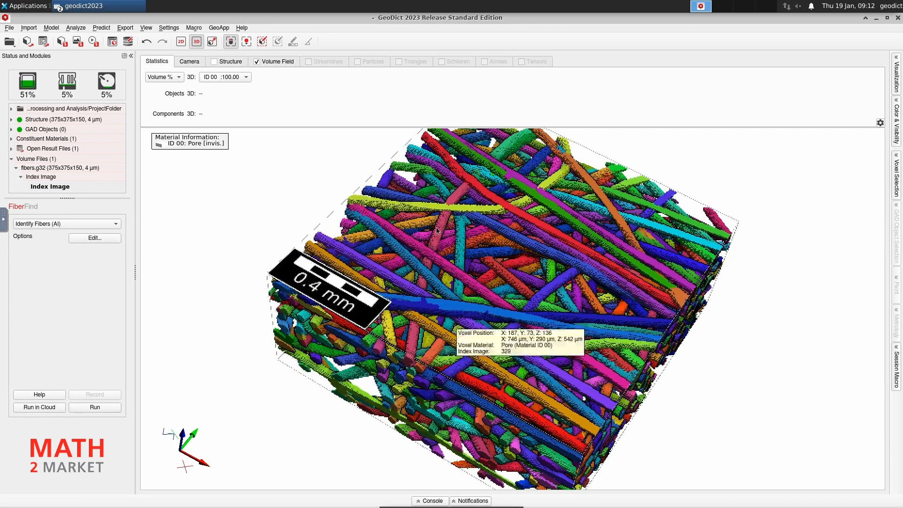
Clip the fibre volume to Z layers 0–139 and switch to the Result Viewer window.
click(273, 62)
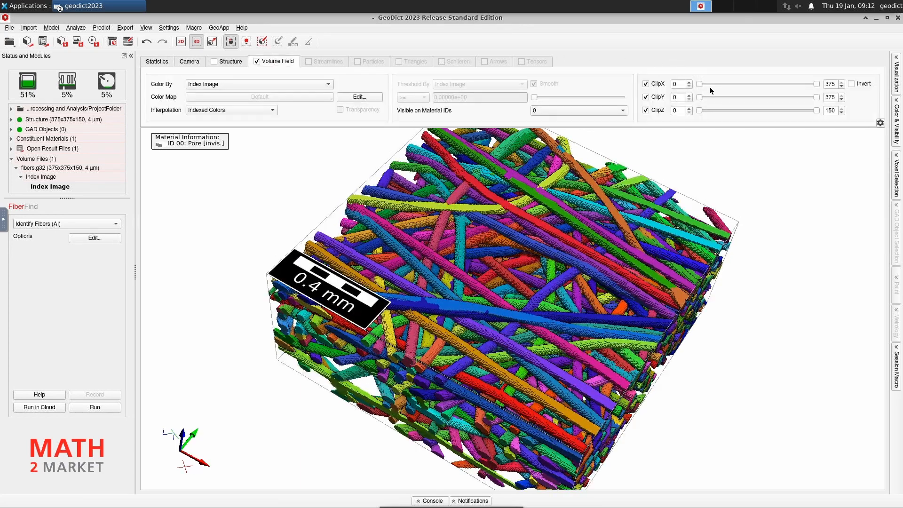
drag(816, 111, 808, 113)
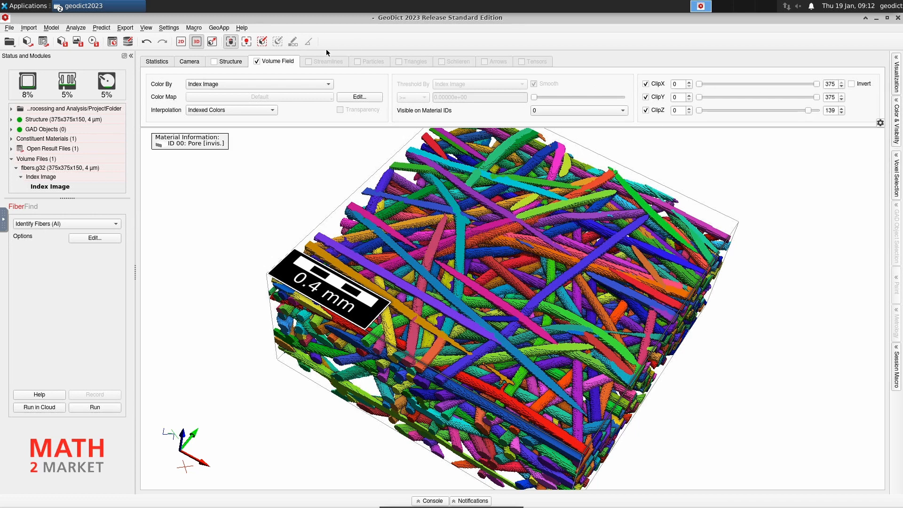
click(114, 8)
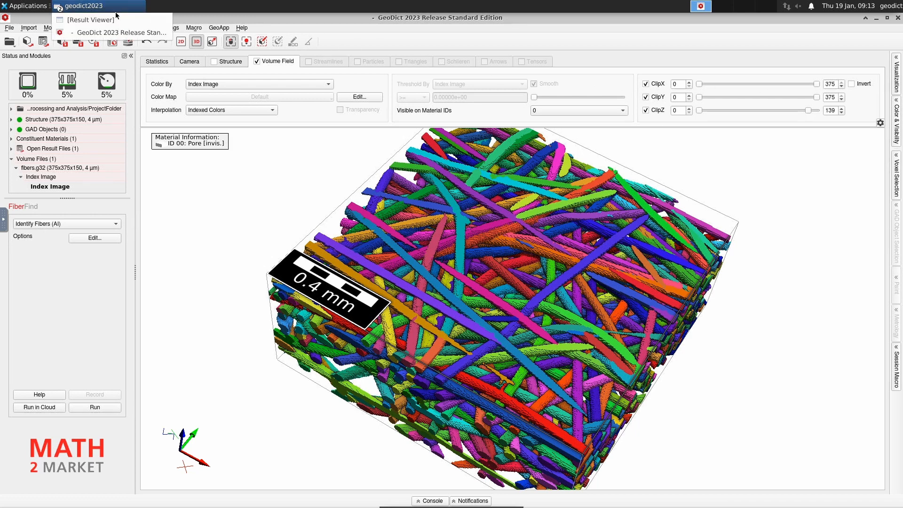
click(116, 19)
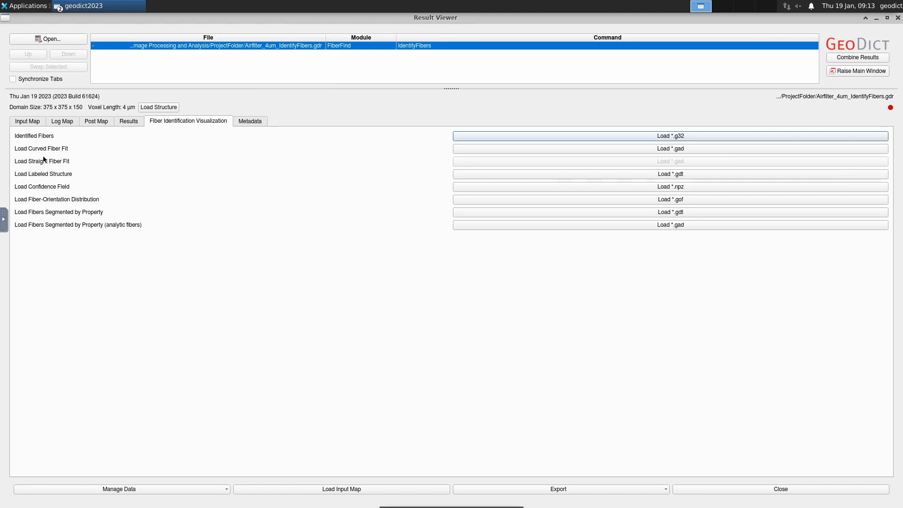
click(532, 149)
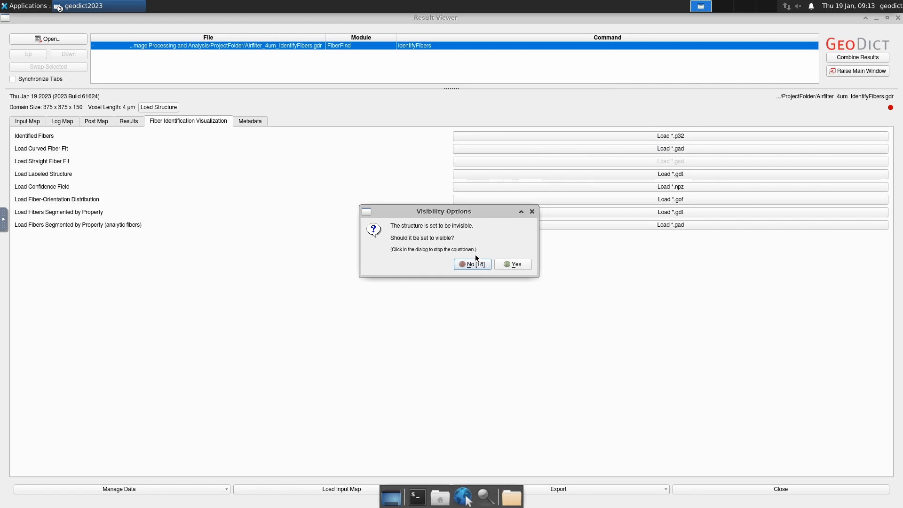
click(509, 264)
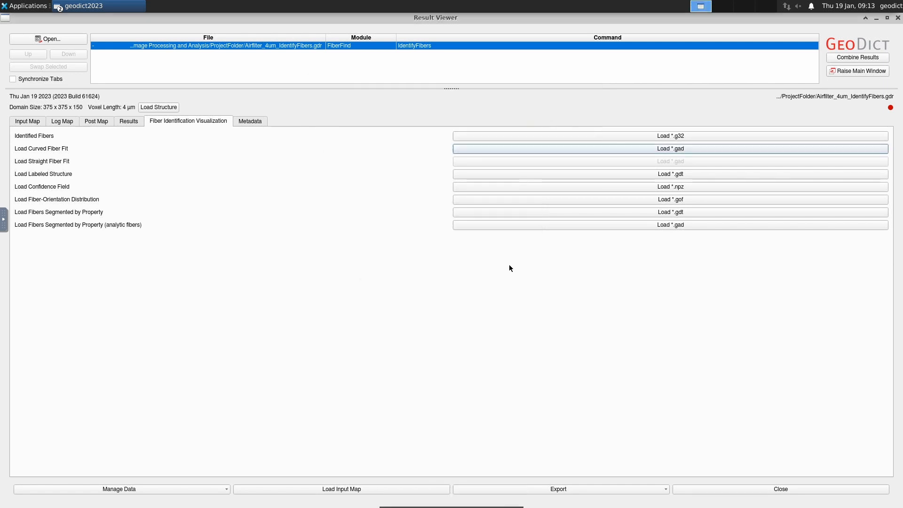
click(876, 18)
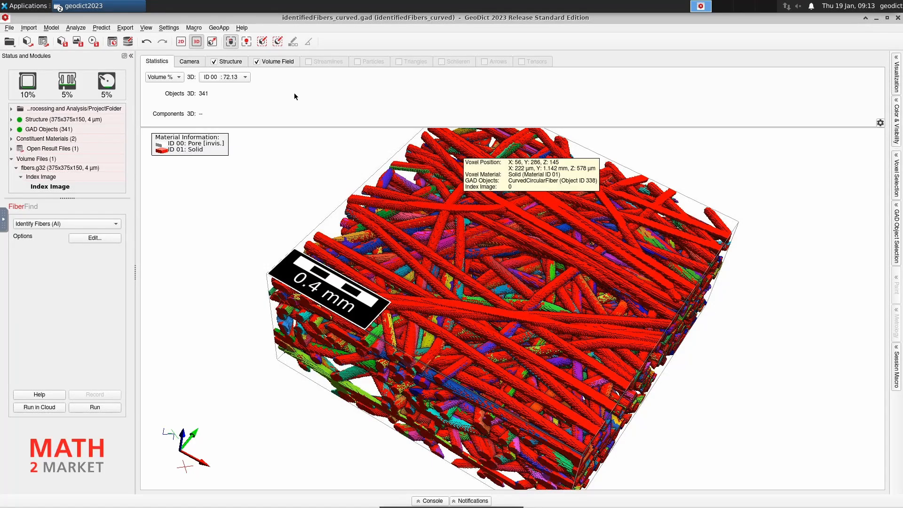
click(257, 62)
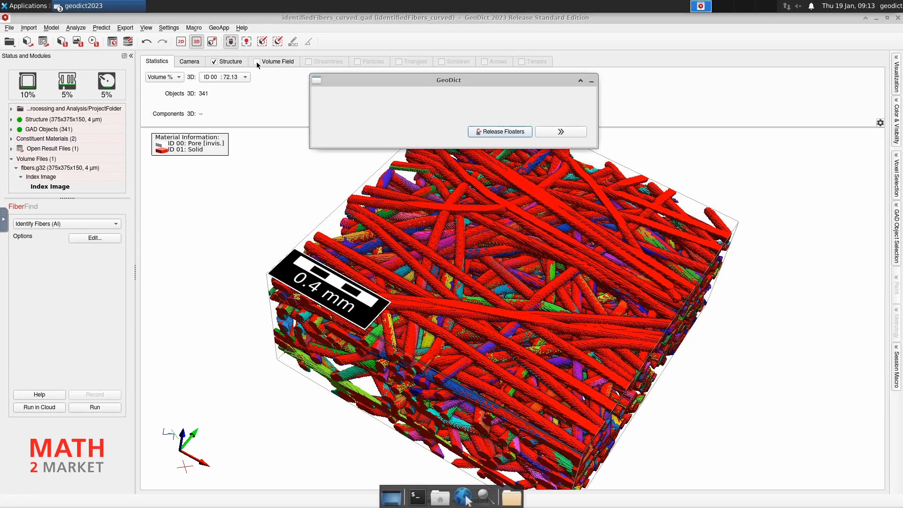
drag(510, 308, 510, 301)
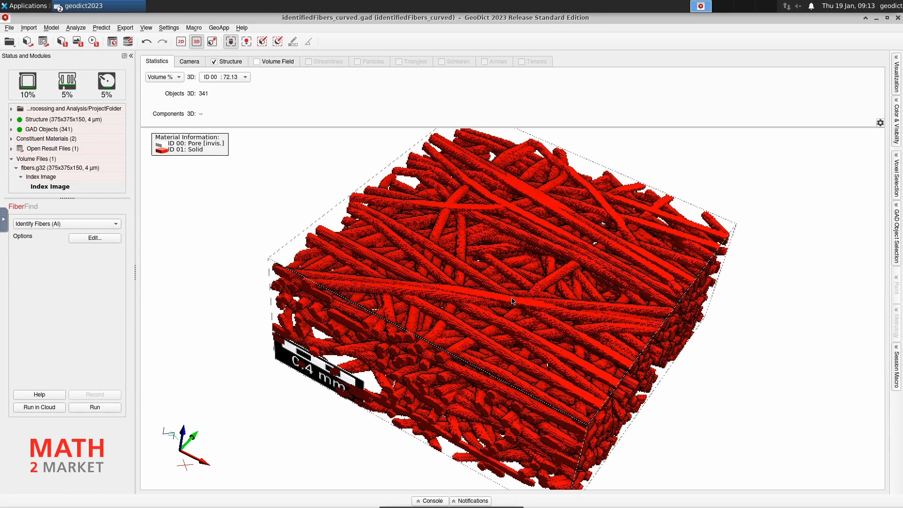
drag(442, 352, 474, 379)
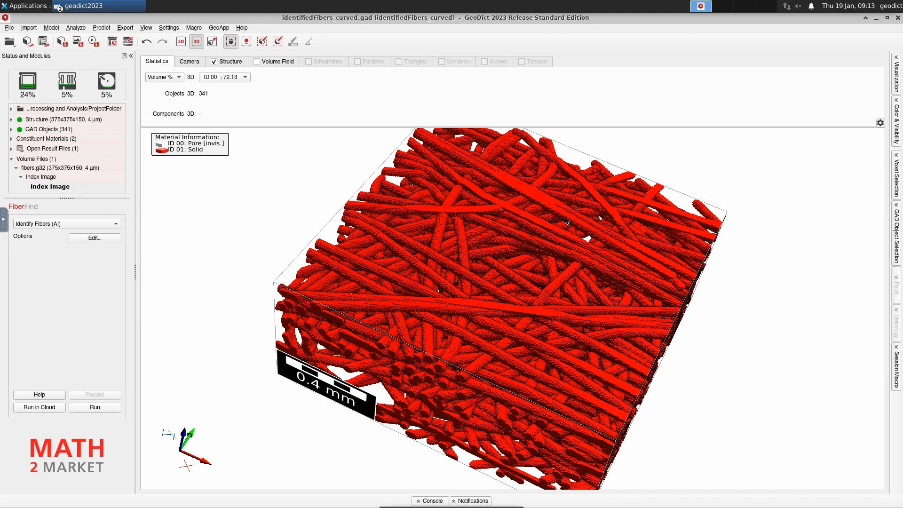
mouse_move(566, 221)
mouse_move(54, 133)
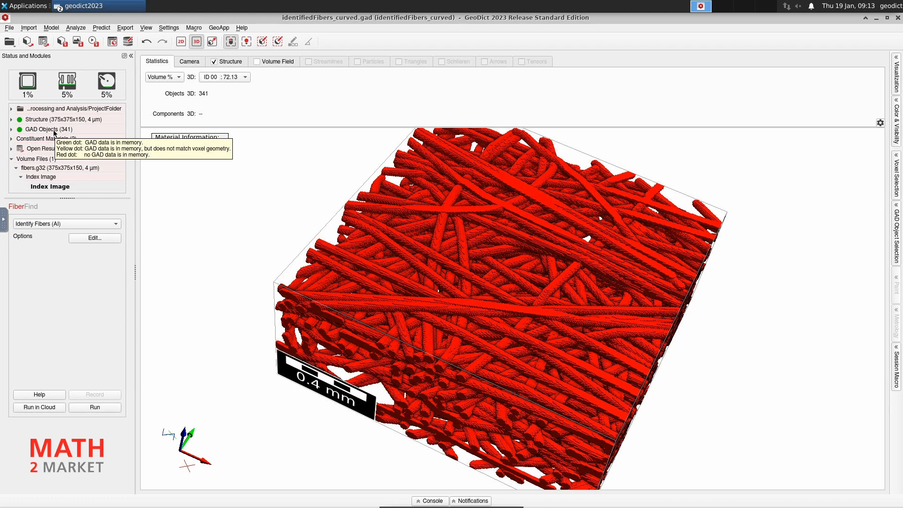
Open the Edit GAD Objects editor for the 341 fibre objects.
click(11, 129)
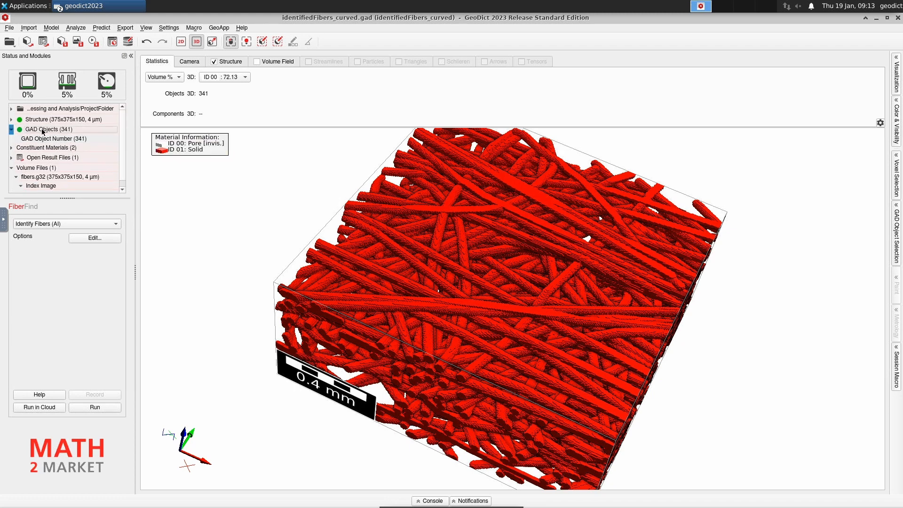
right_click(76, 133)
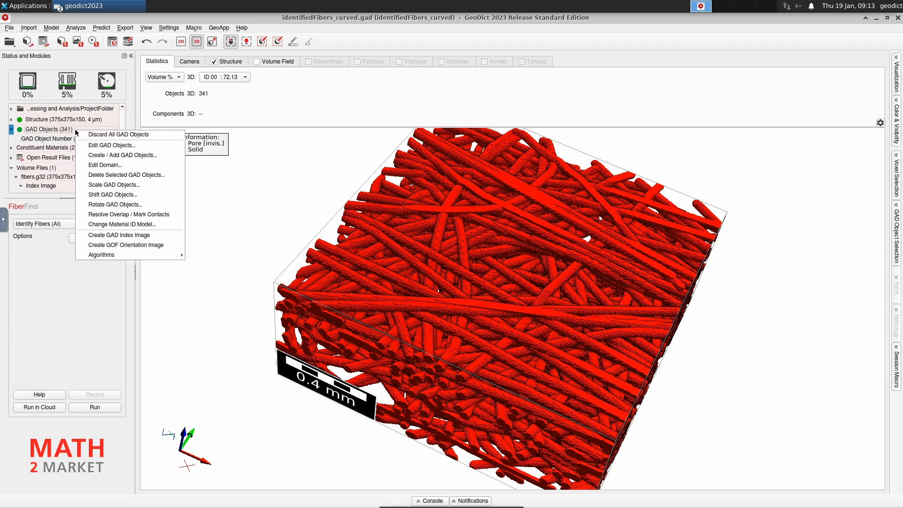
click(102, 147)
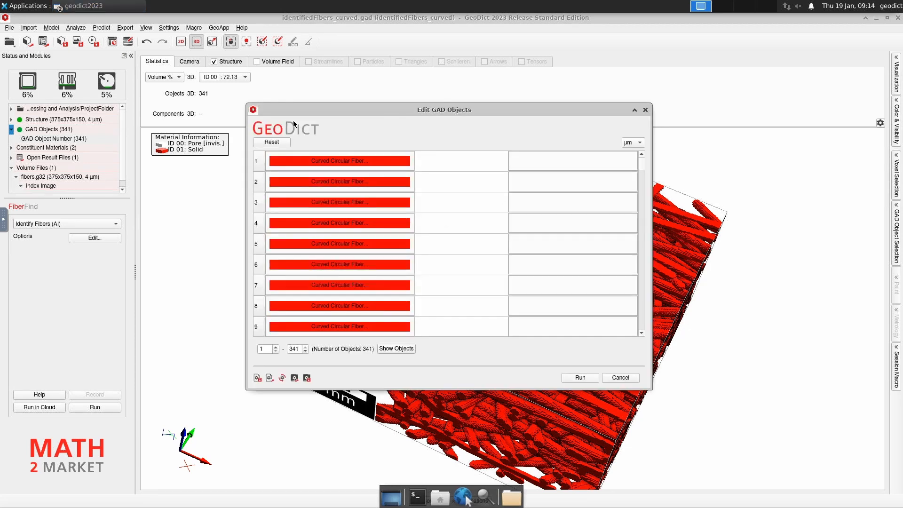
drag(416, 113, 296, 98)
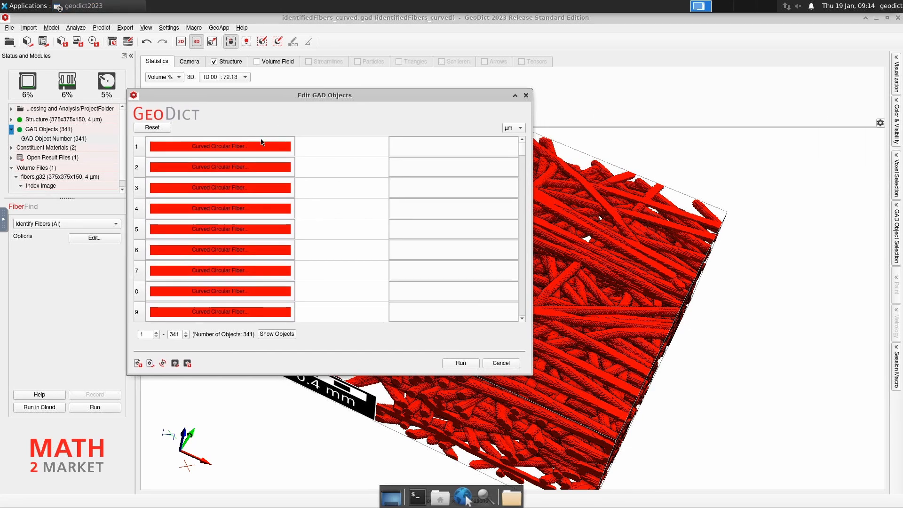
Inspect fibre 1's 38.3813 µm diameter, end types and three point coordinates.
click(230, 146)
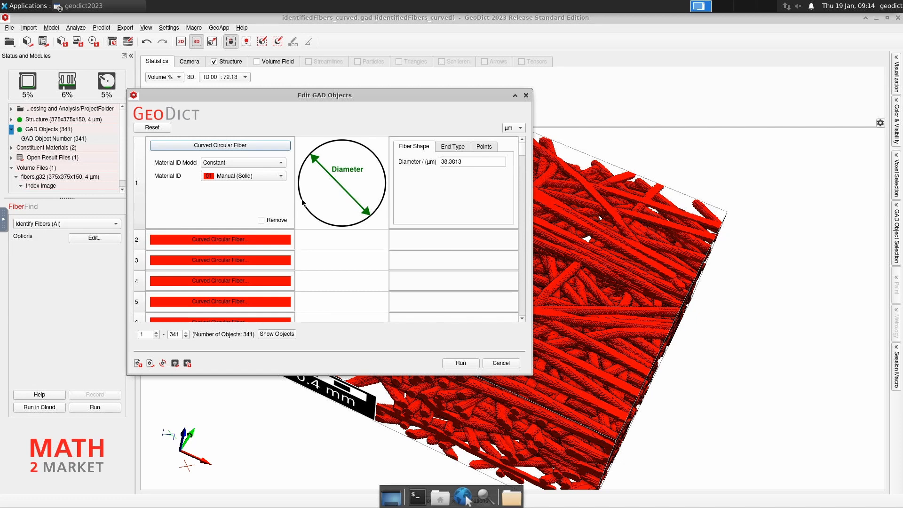
click(453, 146)
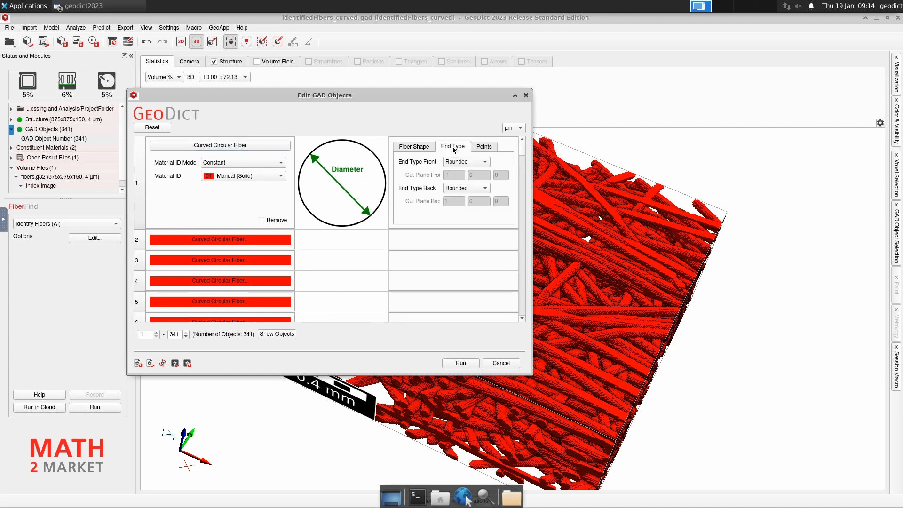
click(484, 146)
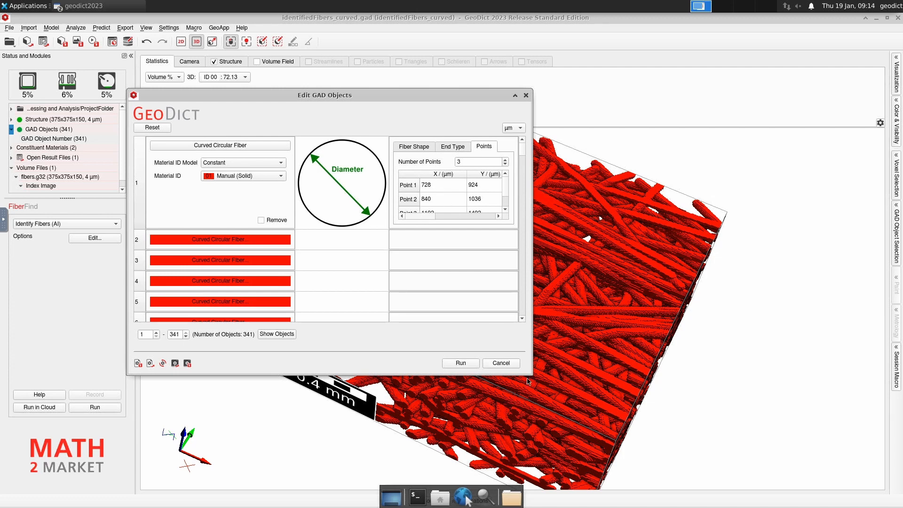
drag(532, 375, 676, 440)
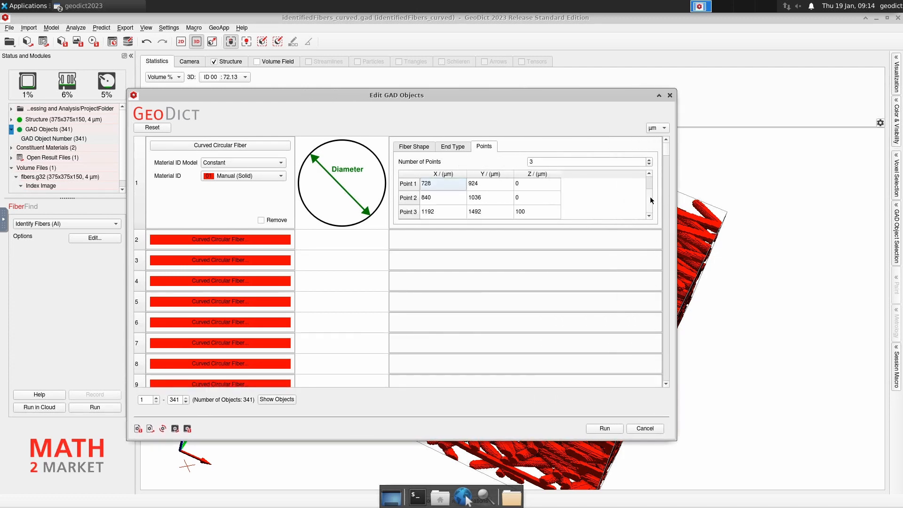
Cancel the editor unchanged and select fibres 324, 331, then 316 in the 3D view.
click(644, 430)
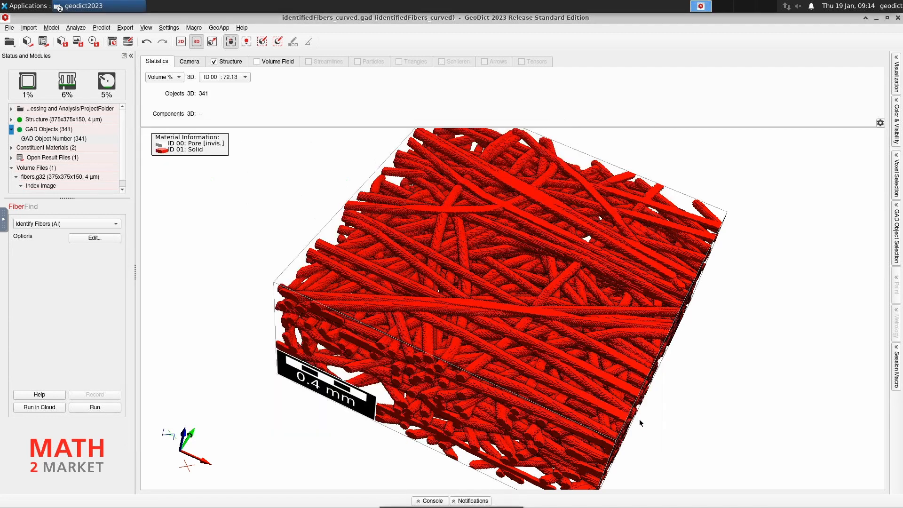
click(278, 42)
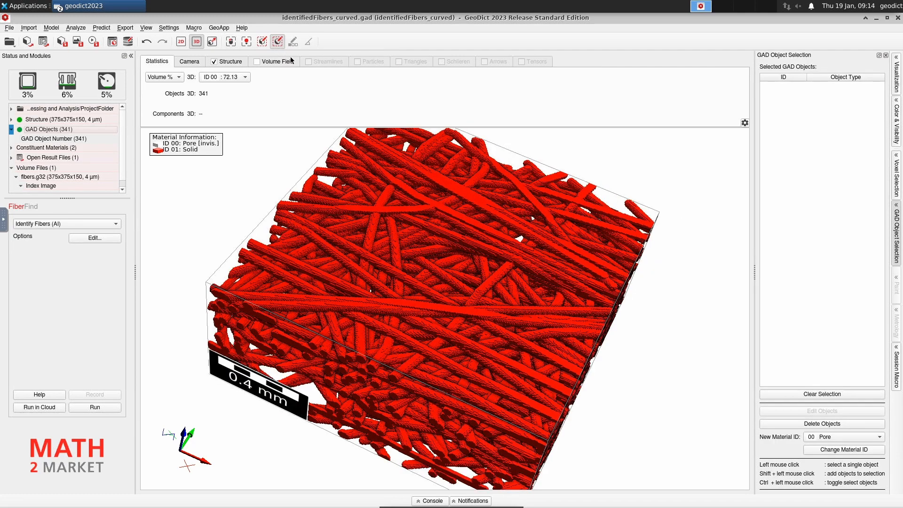
click(438, 234)
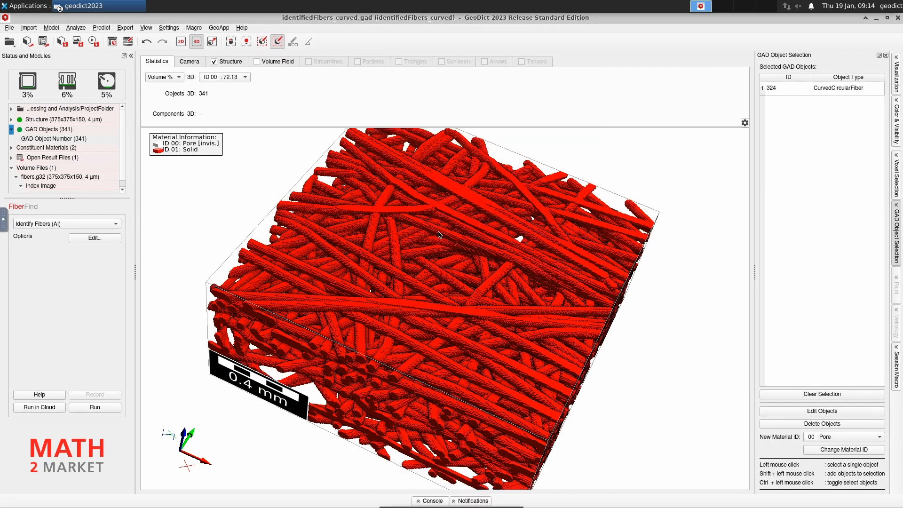
click(466, 225)
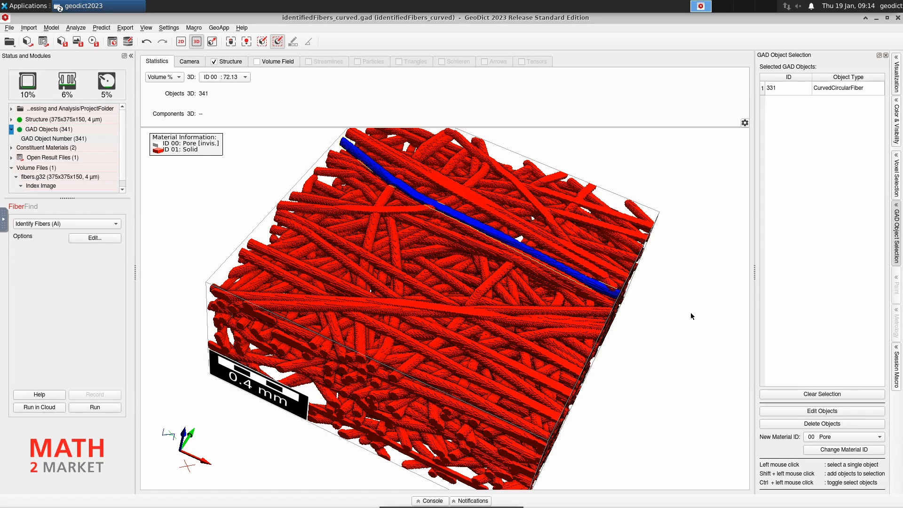
click(485, 292)
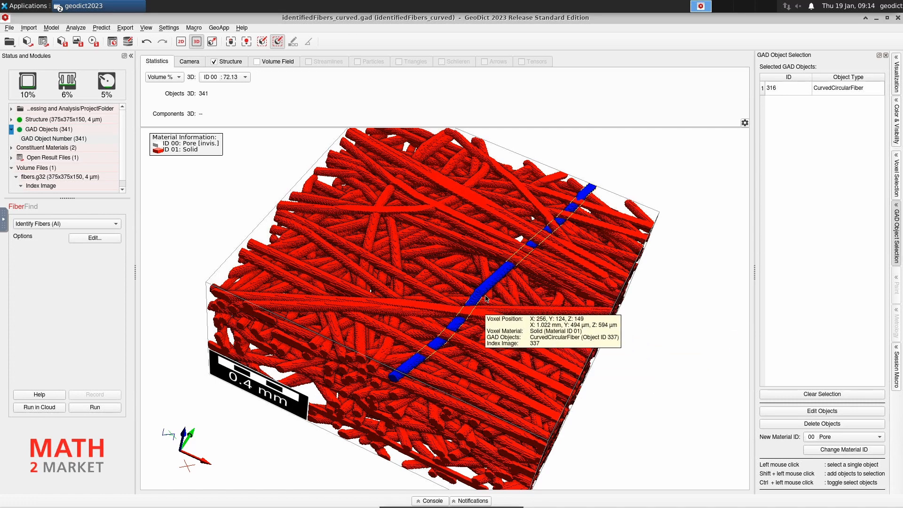
click(848, 441)
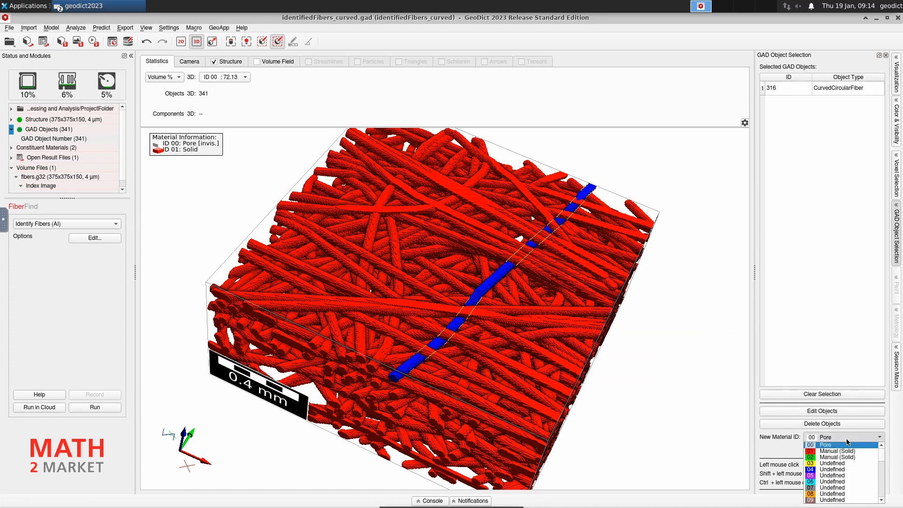
Change fibre 316 to material ID 02 Manual (Solid), then select another fibre.
click(844, 460)
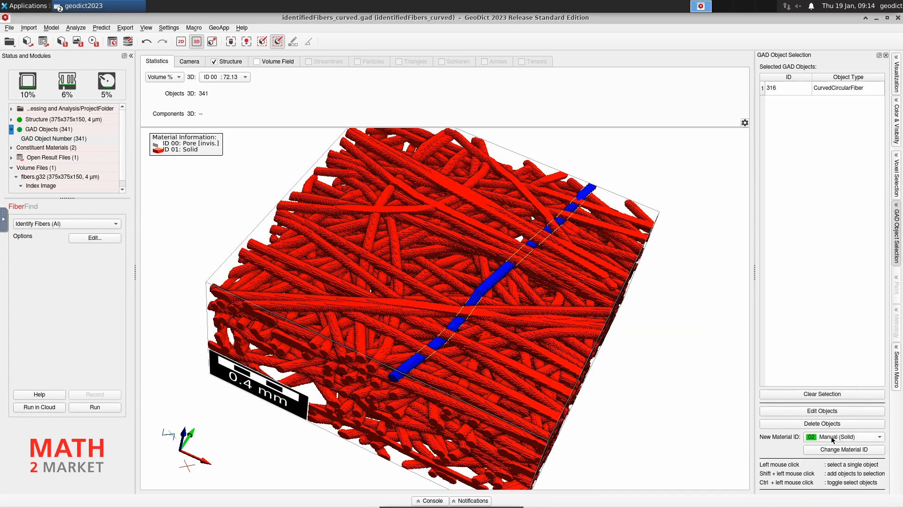
click(832, 450)
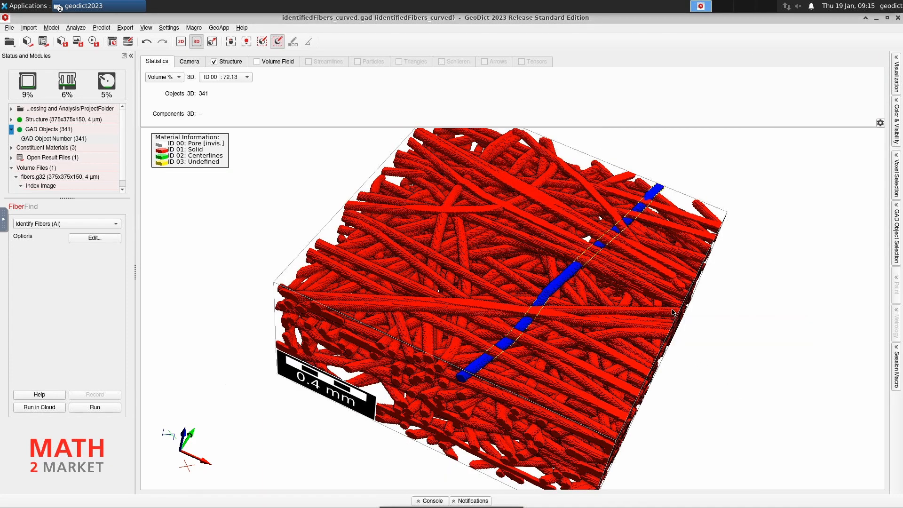
click(541, 230)
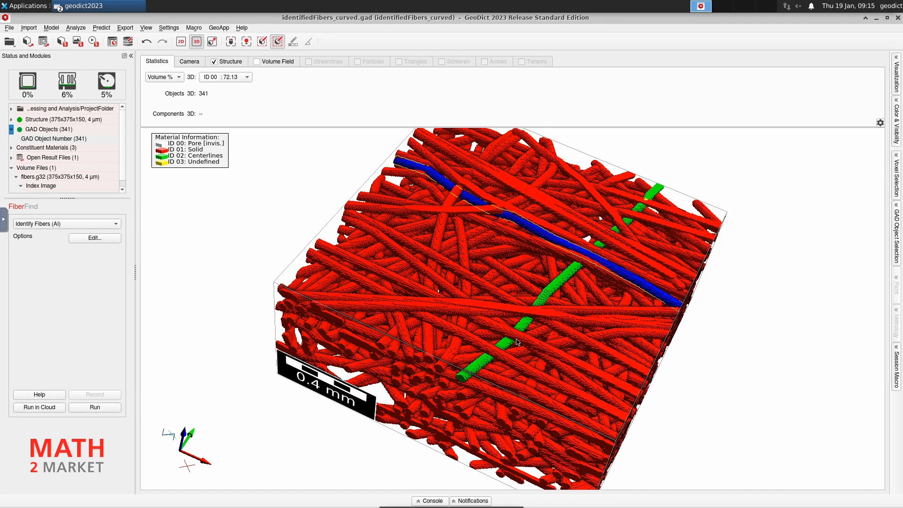
Load labeledStructure.gdt with centre-lines from the Result Viewer, then minimize the viewer.
click(69, 8)
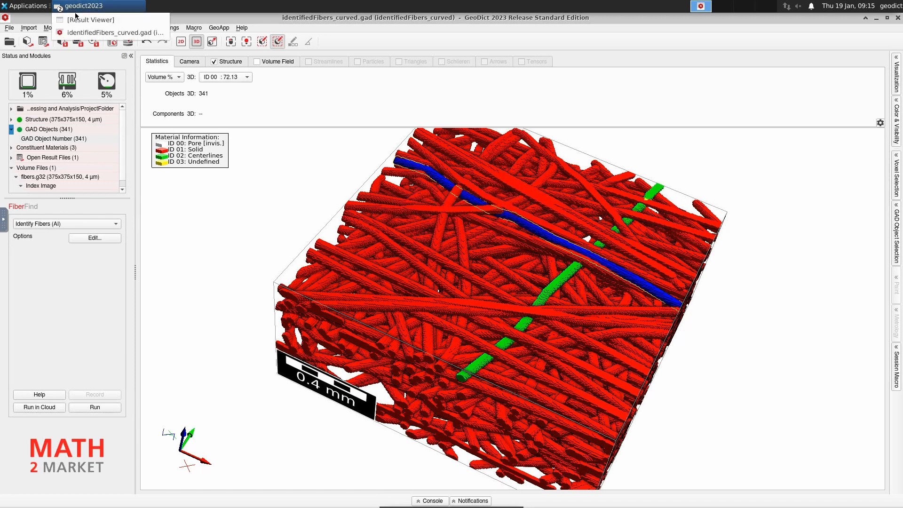
click(82, 17)
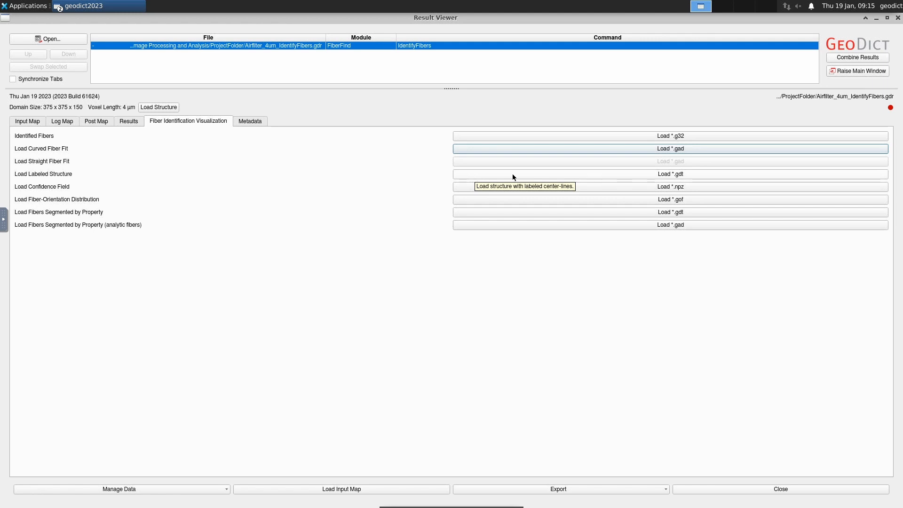
click(645, 174)
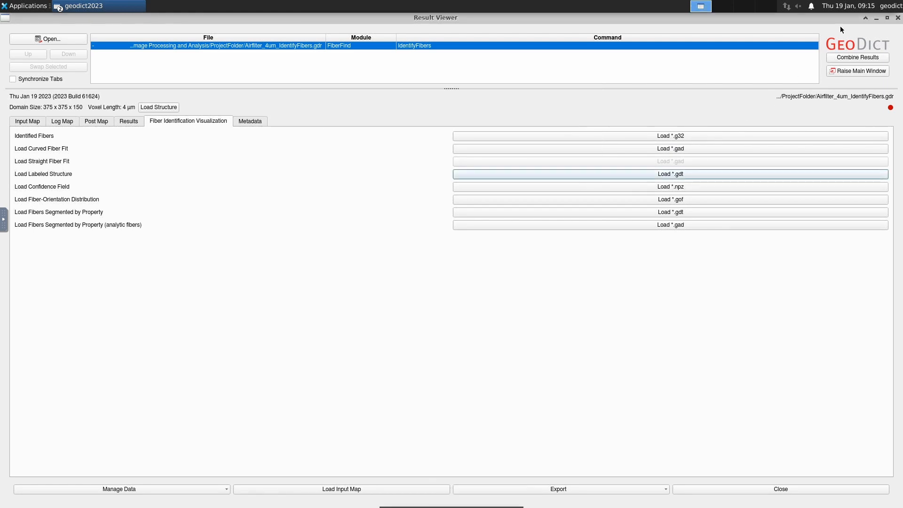
click(877, 17)
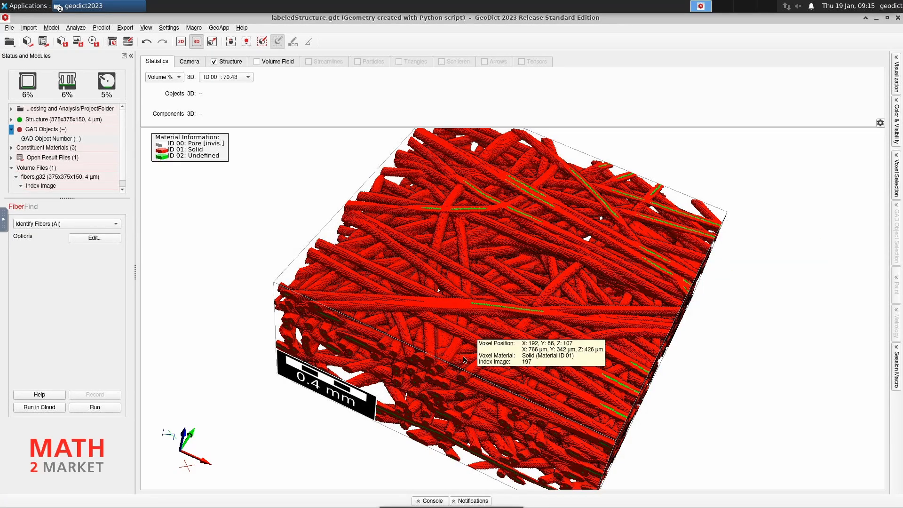
drag(475, 337, 567, 335)
drag(509, 331, 470, 335)
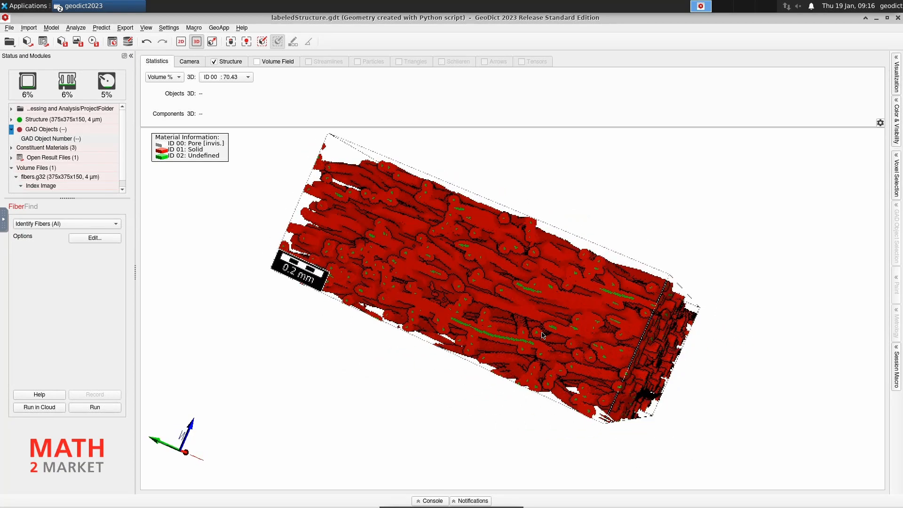
scroll(468, 279, up, 5)
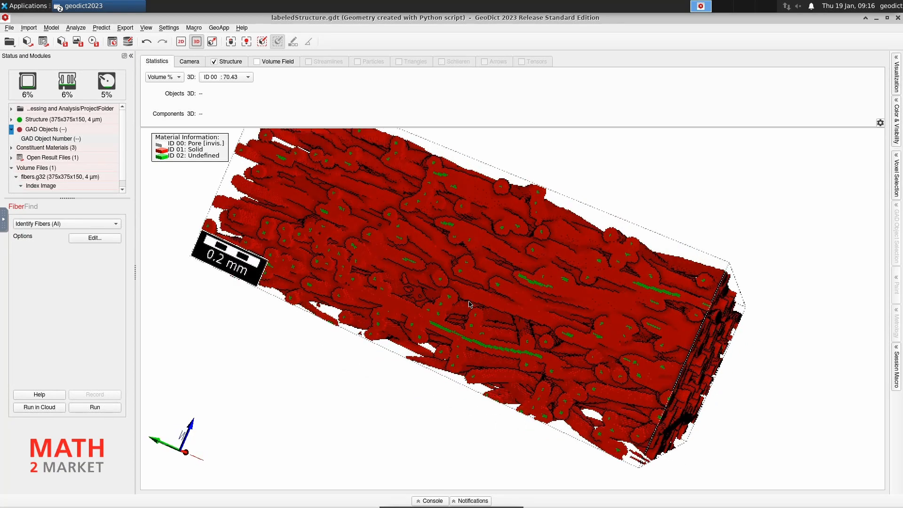
drag(511, 261, 417, 327)
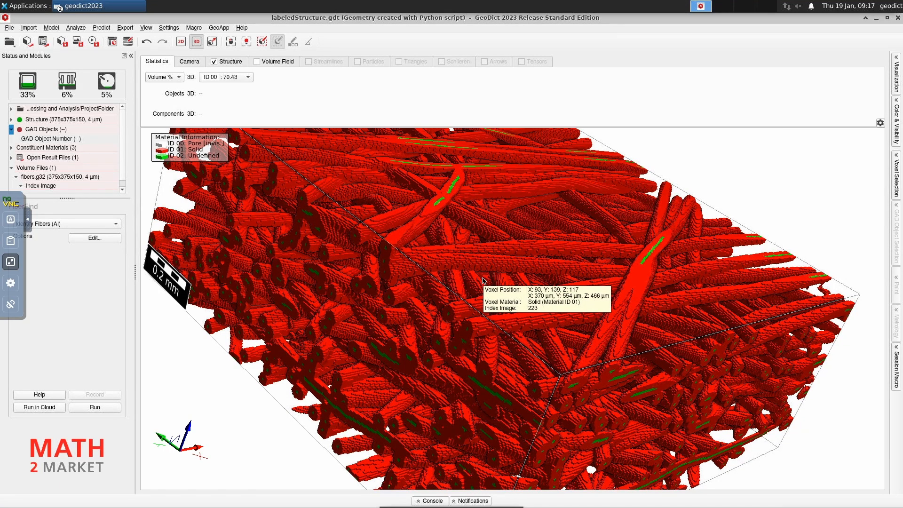
Hide ID 01 Solid to inspect the centre-lines, then make the solid fibres visible again.
click(212, 42)
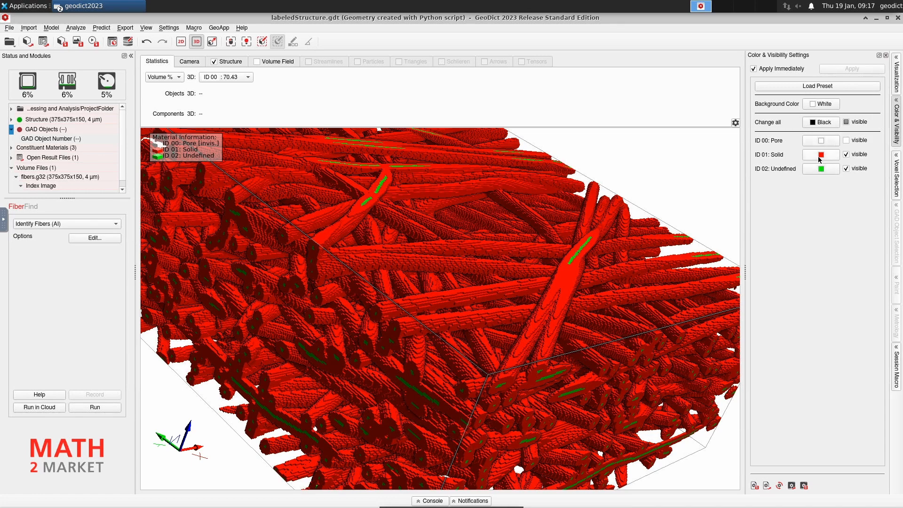
click(847, 155)
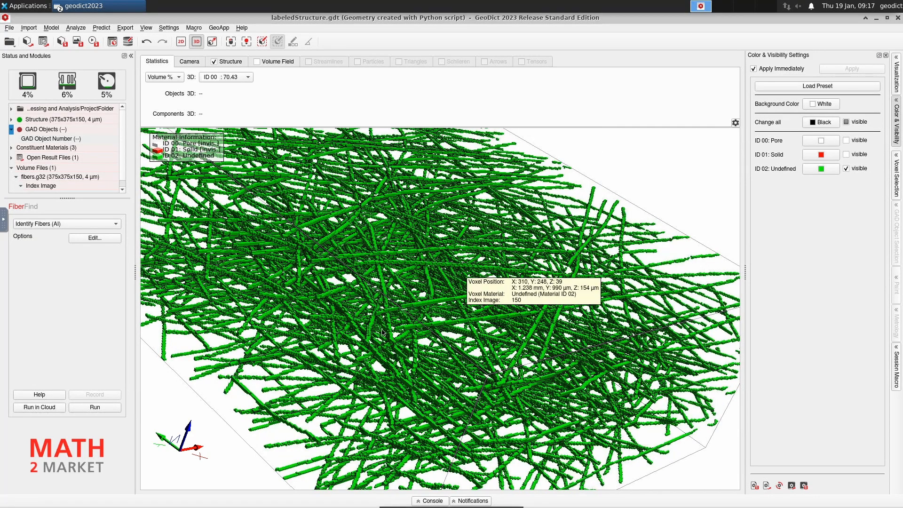
drag(413, 337, 388, 403)
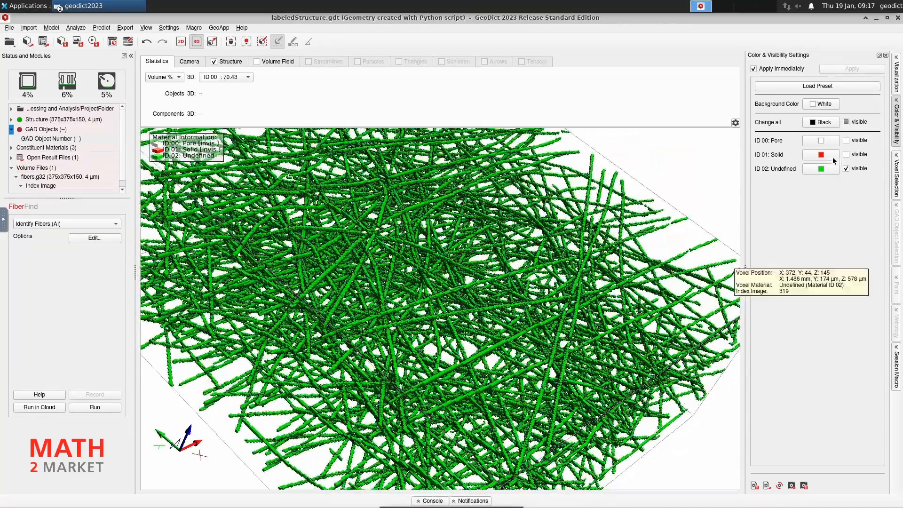
click(848, 155)
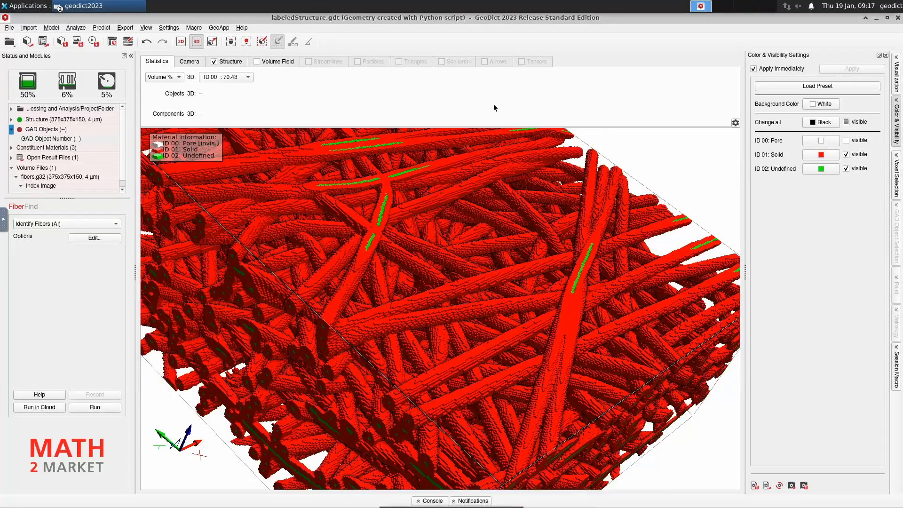
click(92, 10)
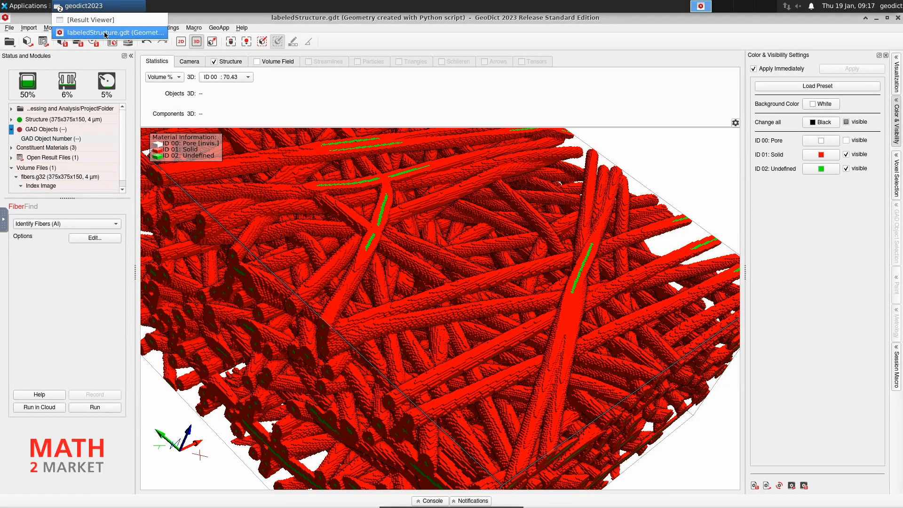
Load all orientation components from fibers.gof in the Result Viewer and return to the 3D view.
click(106, 20)
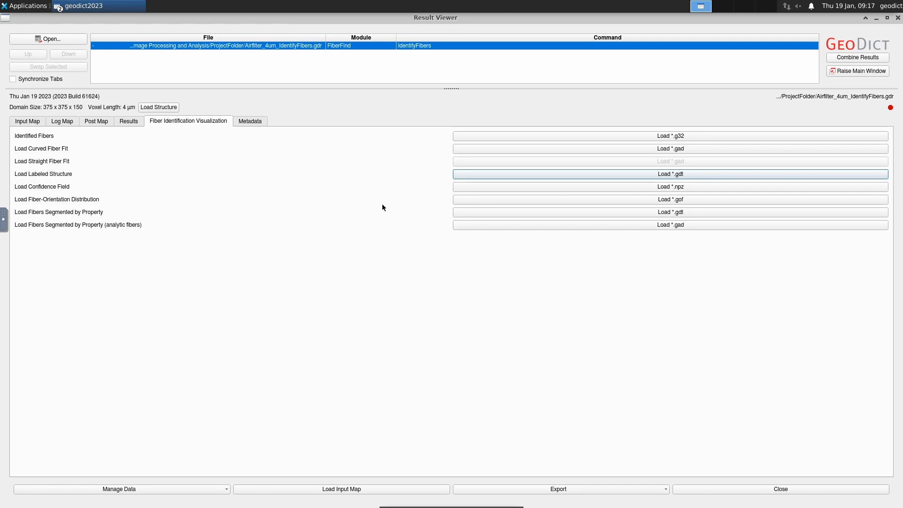
click(558, 200)
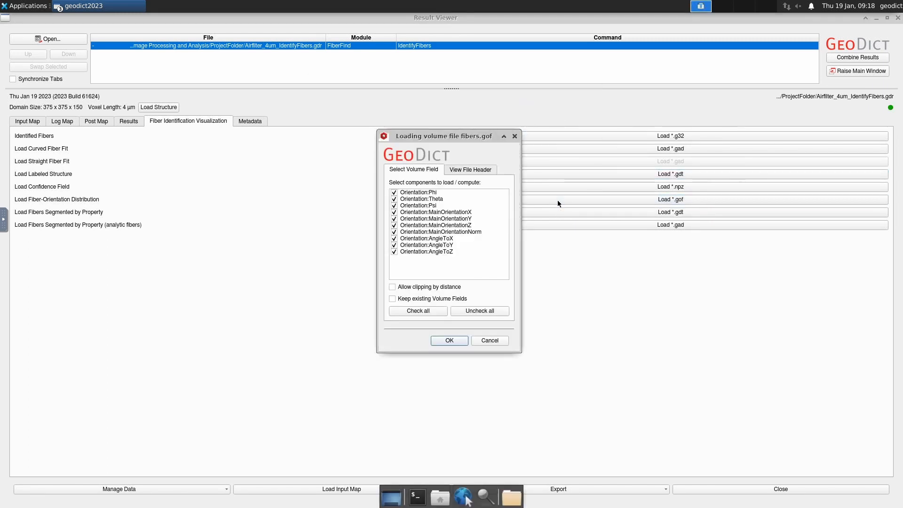
click(449, 340)
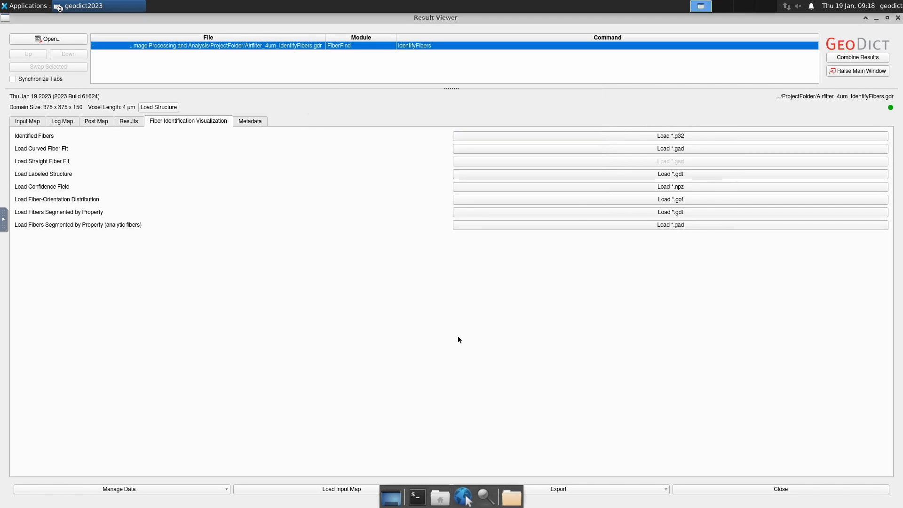
click(876, 17)
scroll(432, 289, down, 5)
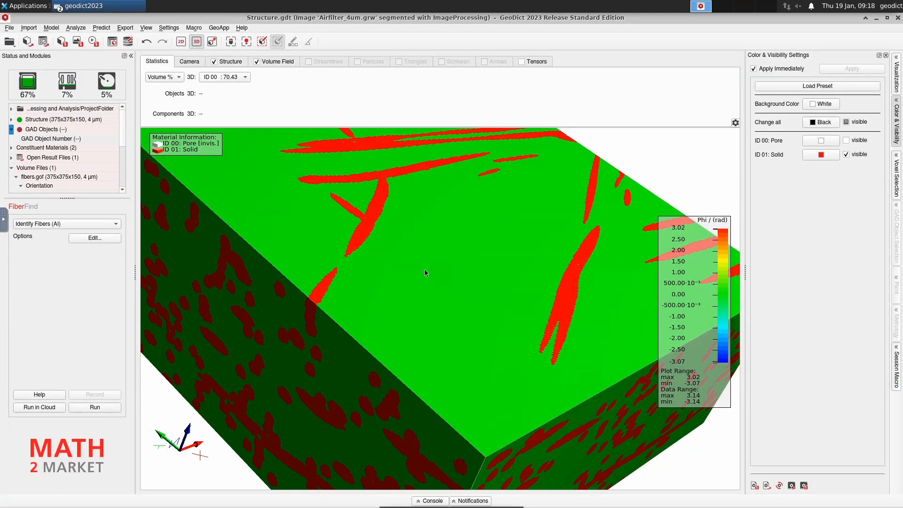
Show the volume field only on solid voxels by unticking 00 Pore.
click(275, 62)
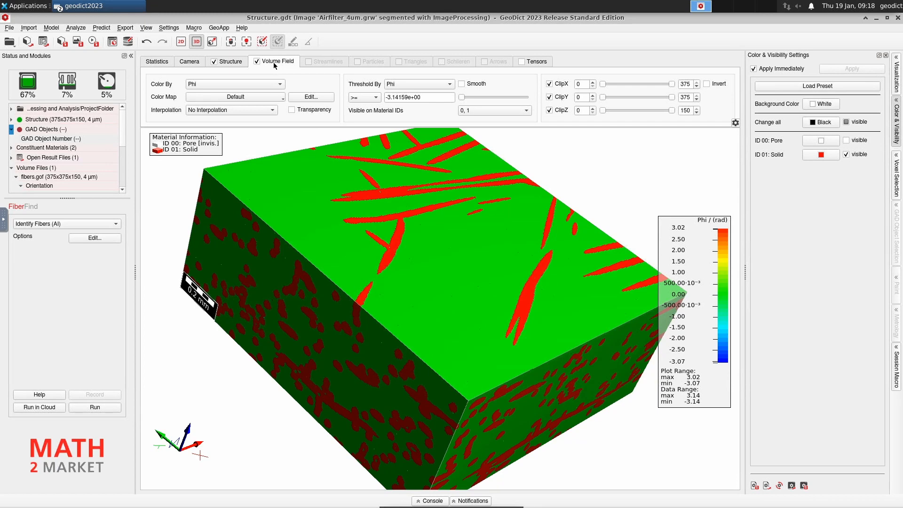
click(488, 110)
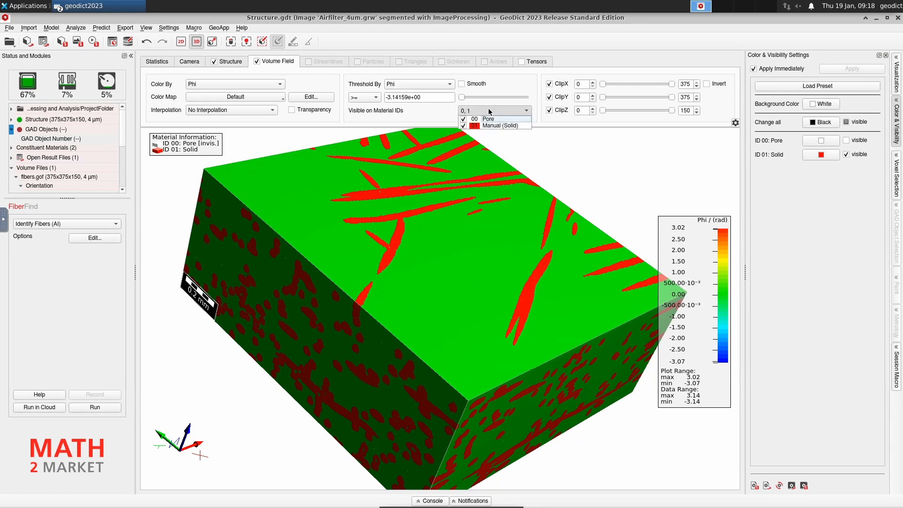
click(464, 119)
click(448, 208)
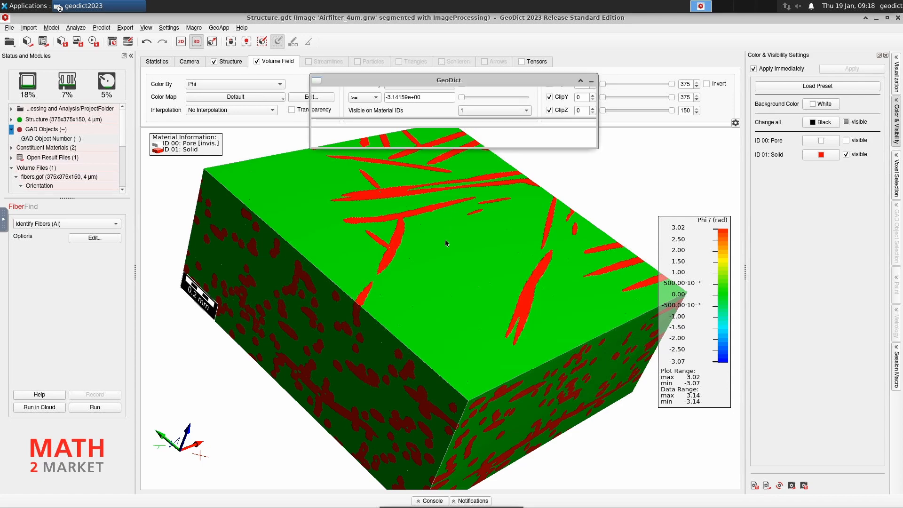
scroll(435, 281, up, 3)
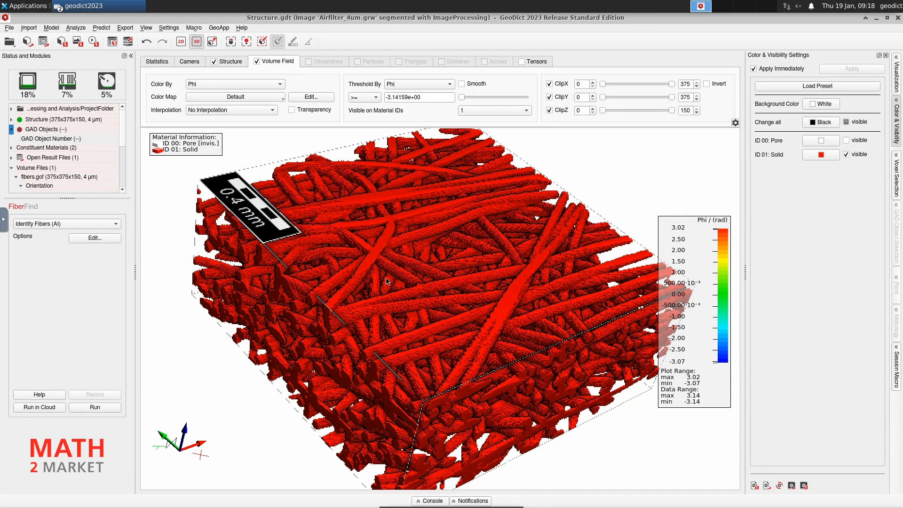
Set both Color By and Threshold By to AngleToX.
click(239, 85)
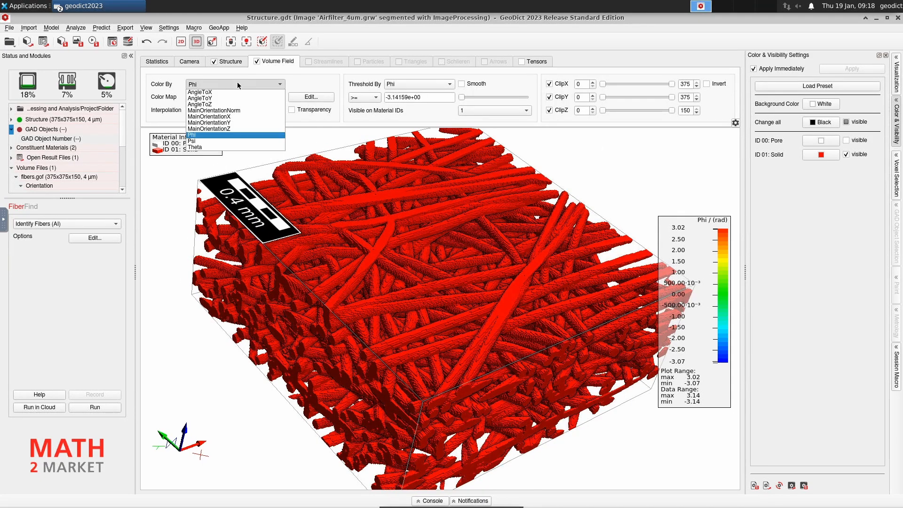
click(224, 90)
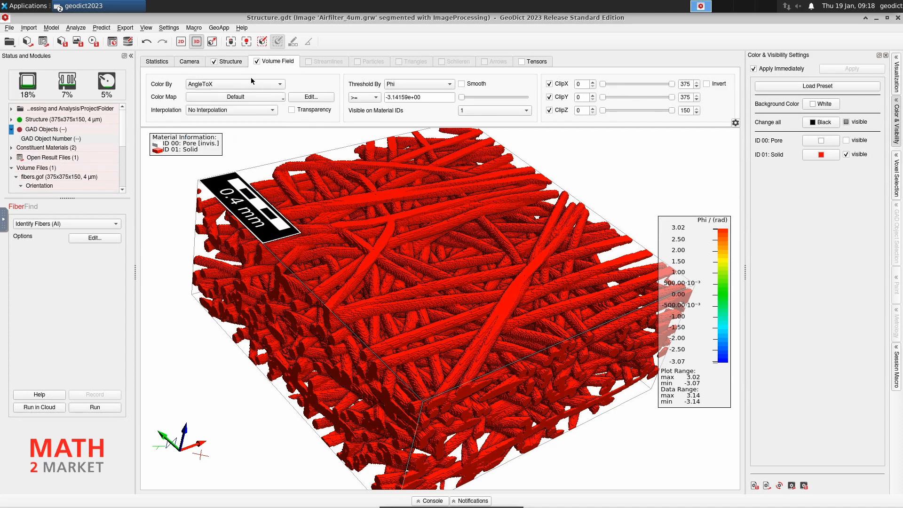
click(418, 85)
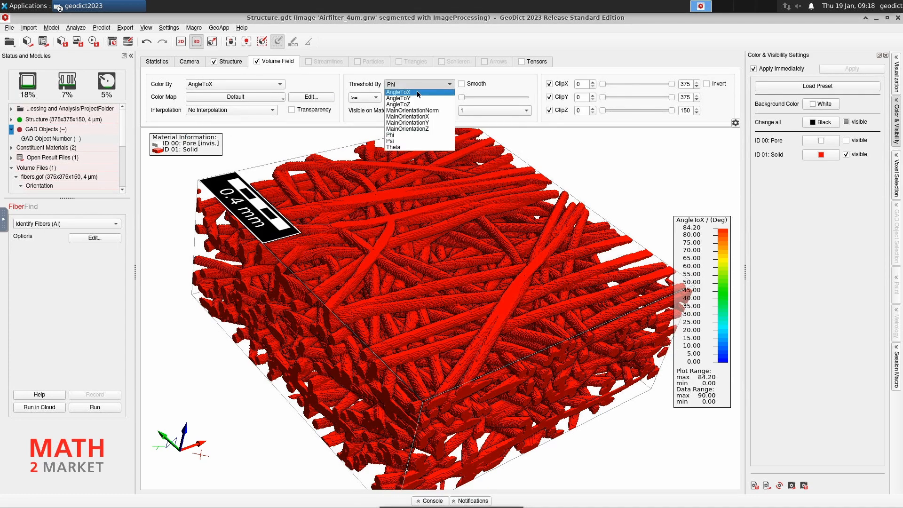
click(419, 92)
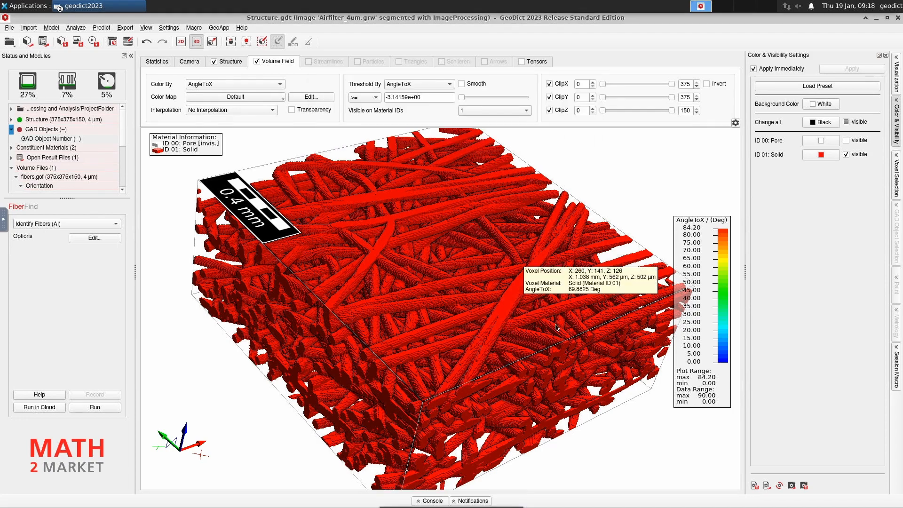
drag(532, 377, 326, 388)
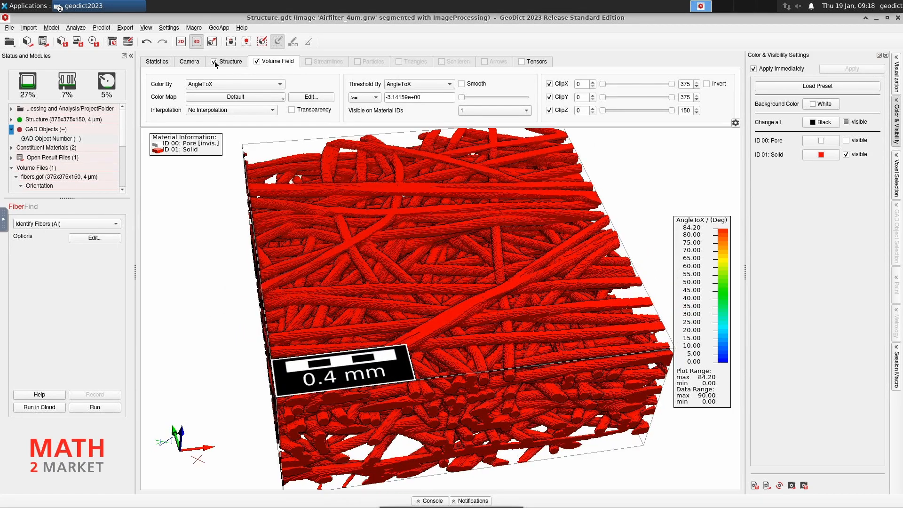
Hide the plain structure and try the AngleToX threshold before setting it back to 0.
click(215, 61)
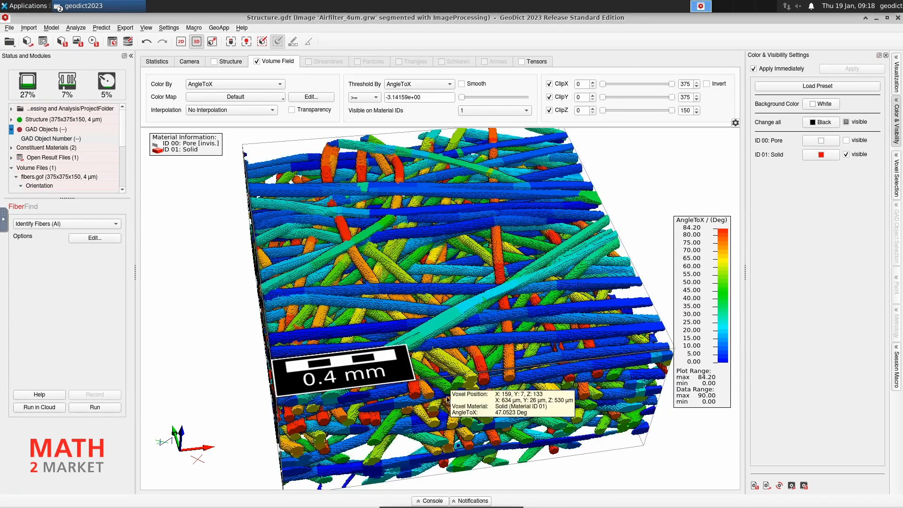
drag(360, 412, 437, 374)
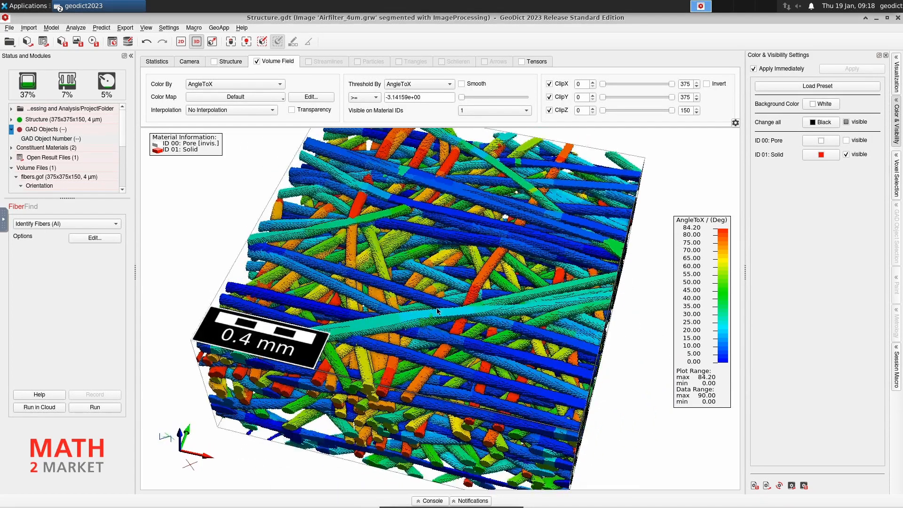
scroll(438, 308, up, 5)
scroll(438, 321, down, 1)
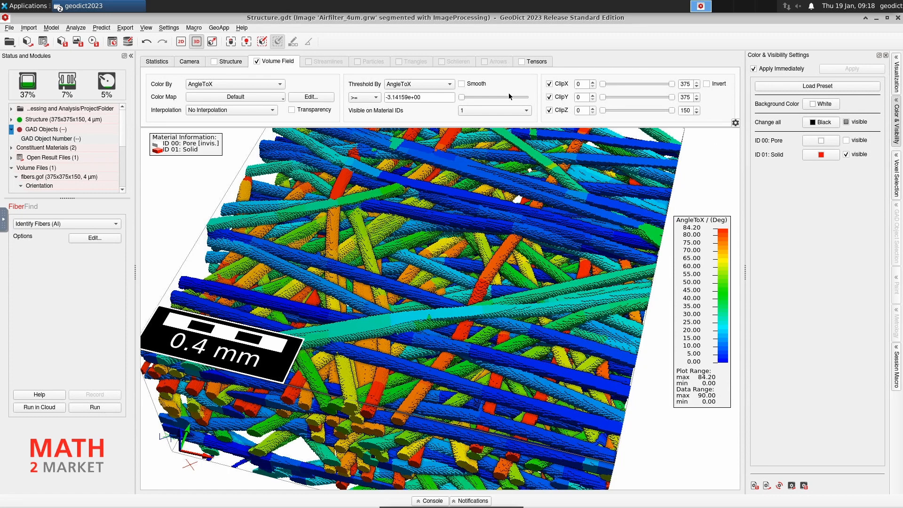
mouse_move(465, 100)
mouse_down()
mouse_move(525, 108)
mouse_move(453, 100)
mouse_up()
Exit noVNC fullscreen and switch to the Cloud VNC Frontend page.
mouse_move(469, 193)
click(5, 226)
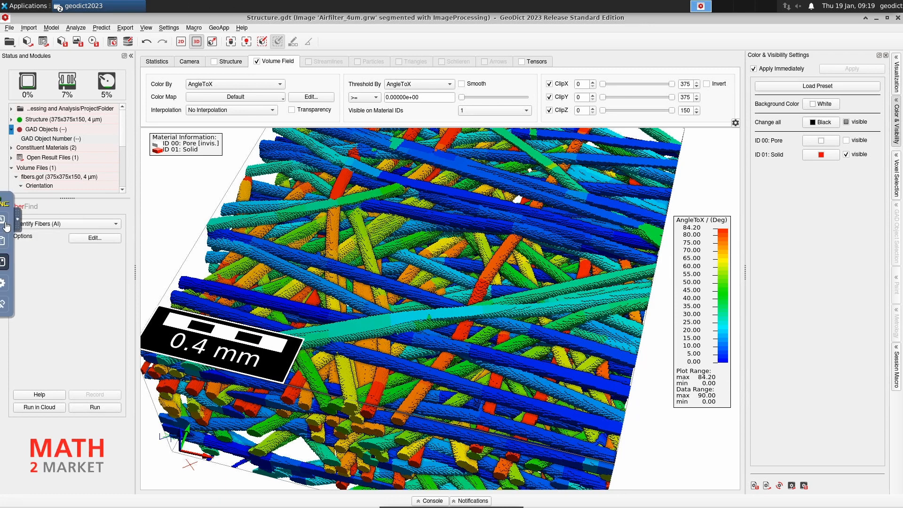
click(11, 265)
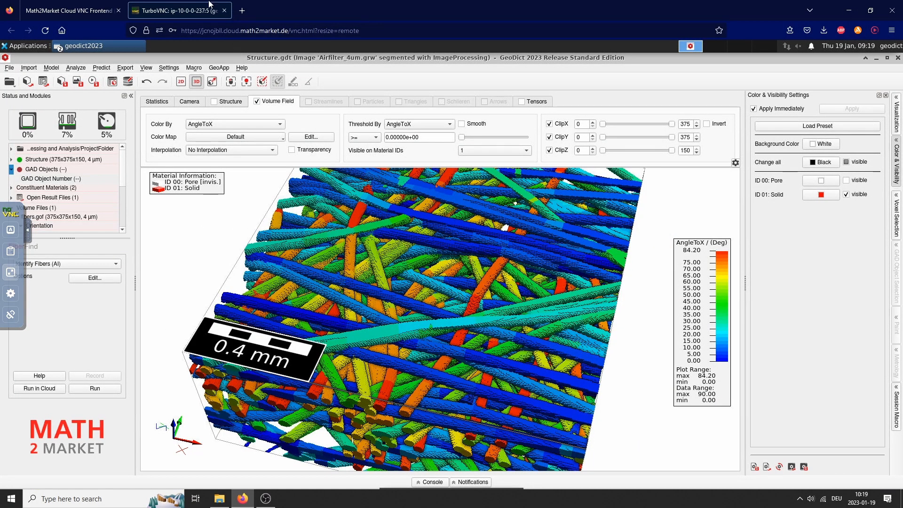
click(93, 13)
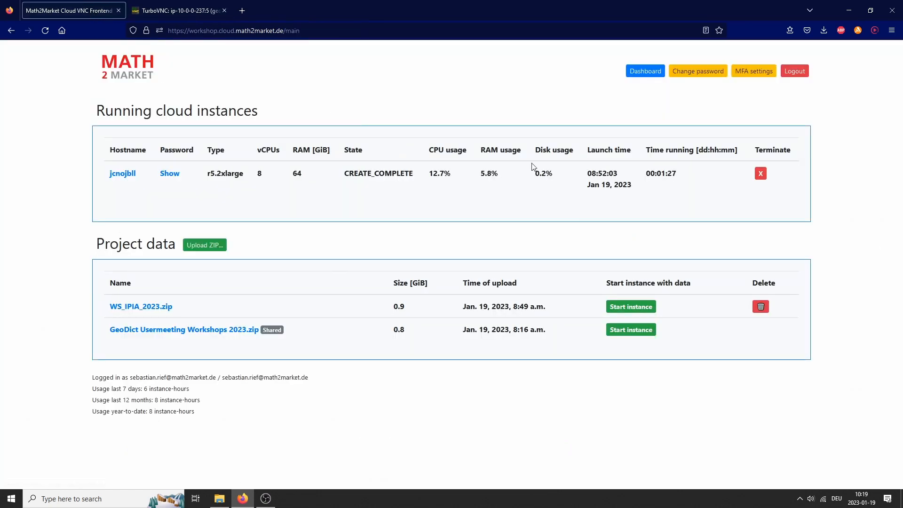
Terminate the r5.2xlarge cloud instance and dismiss the confirmation message.
click(761, 174)
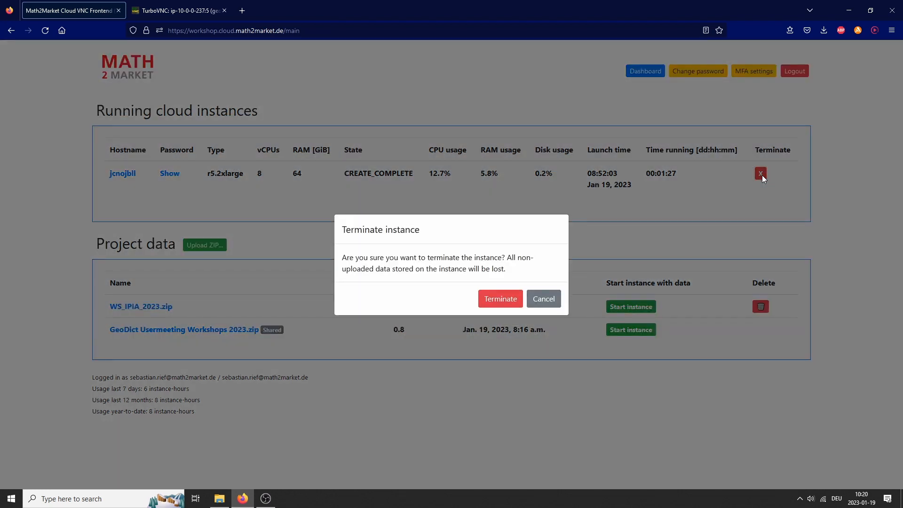
click(510, 305)
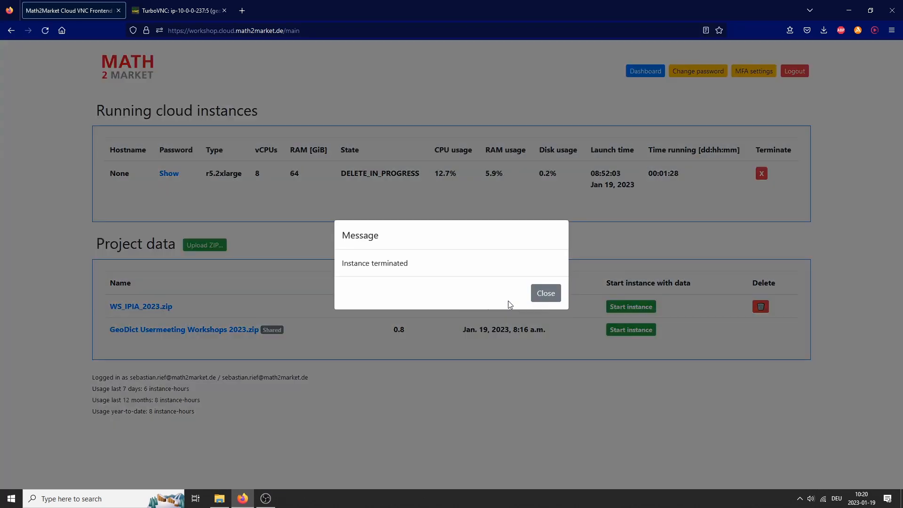
click(544, 293)
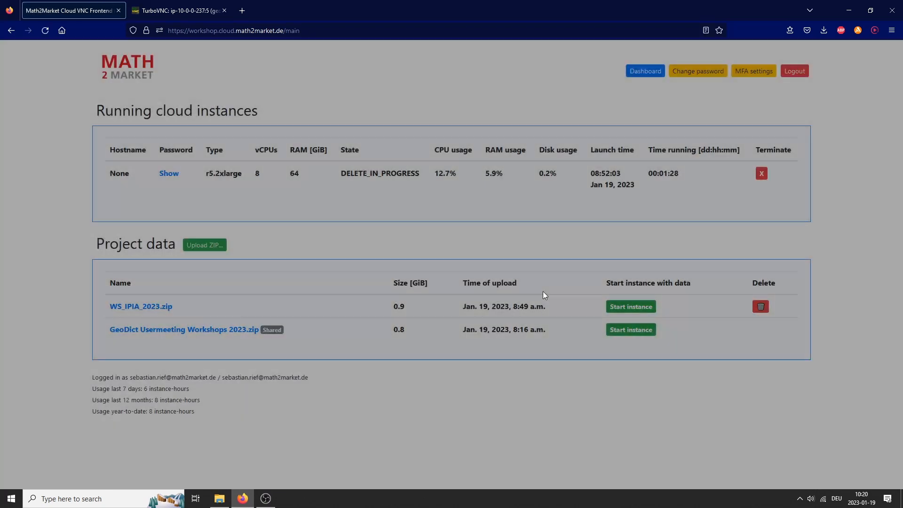